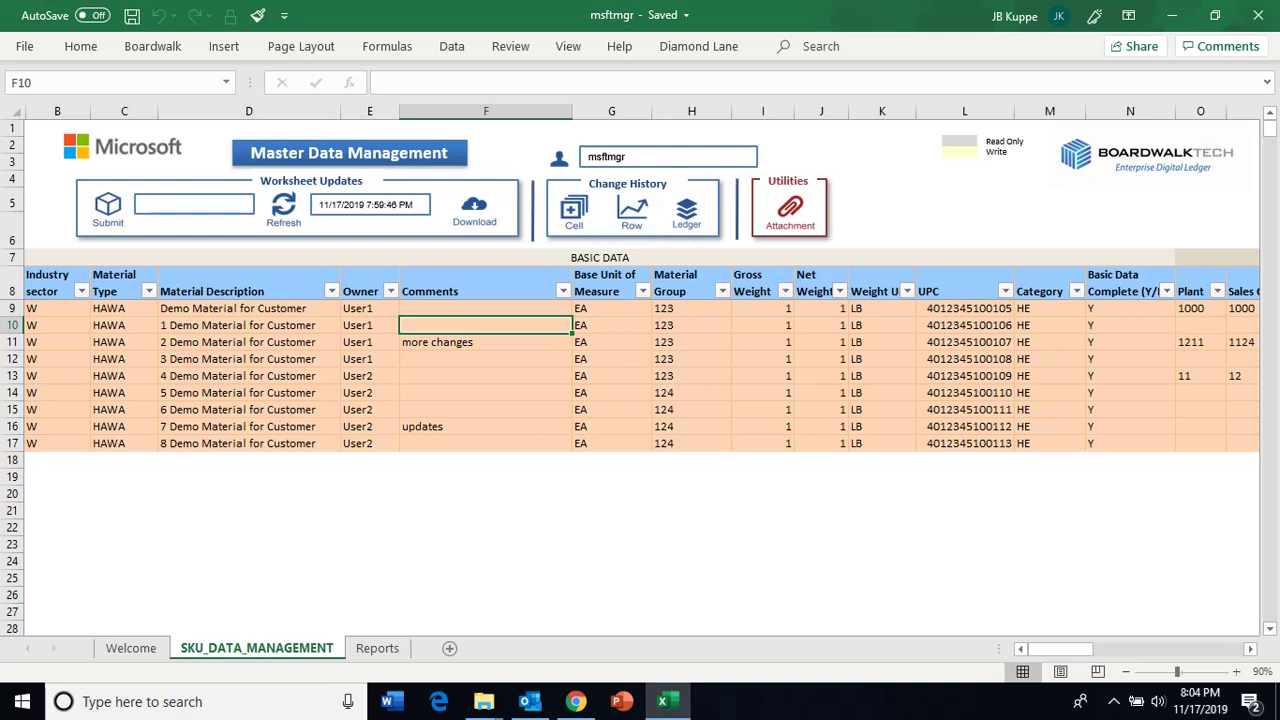
- Review the SKU rows' units of measure, descriptions and owners, then scroll toward the Sales Data columns
left_click(582, 408)
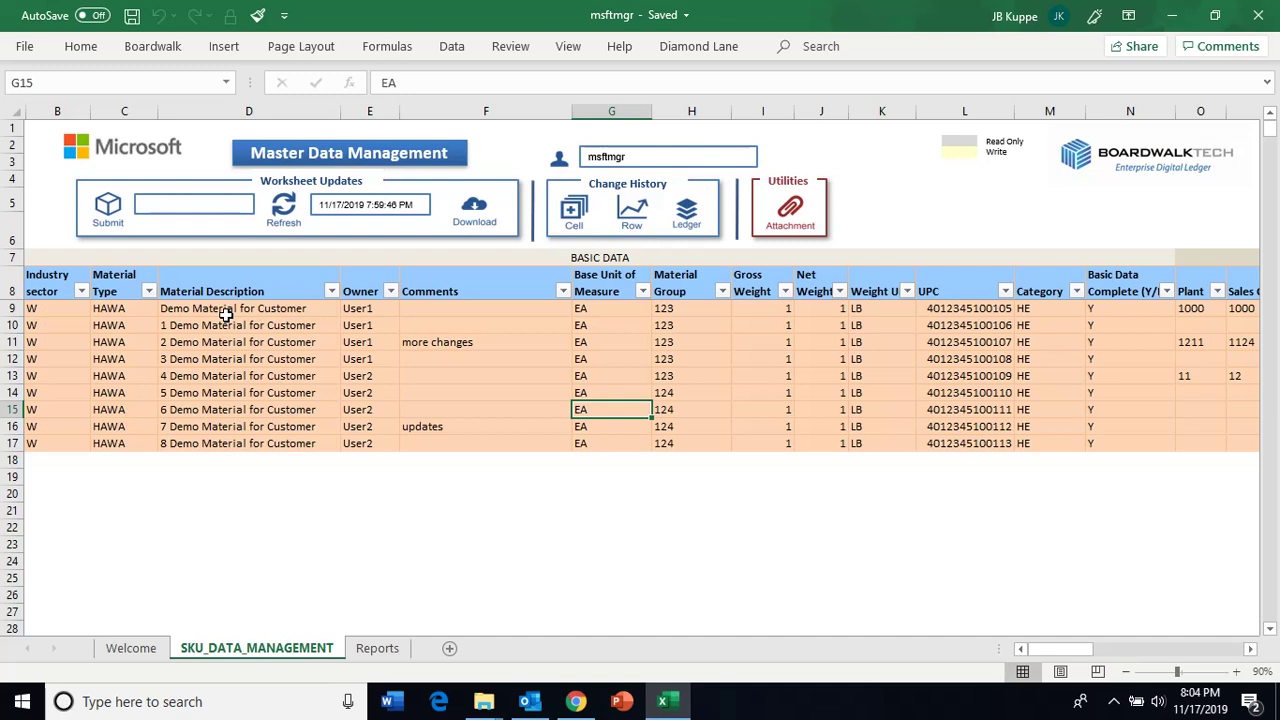
left_click(247, 375)
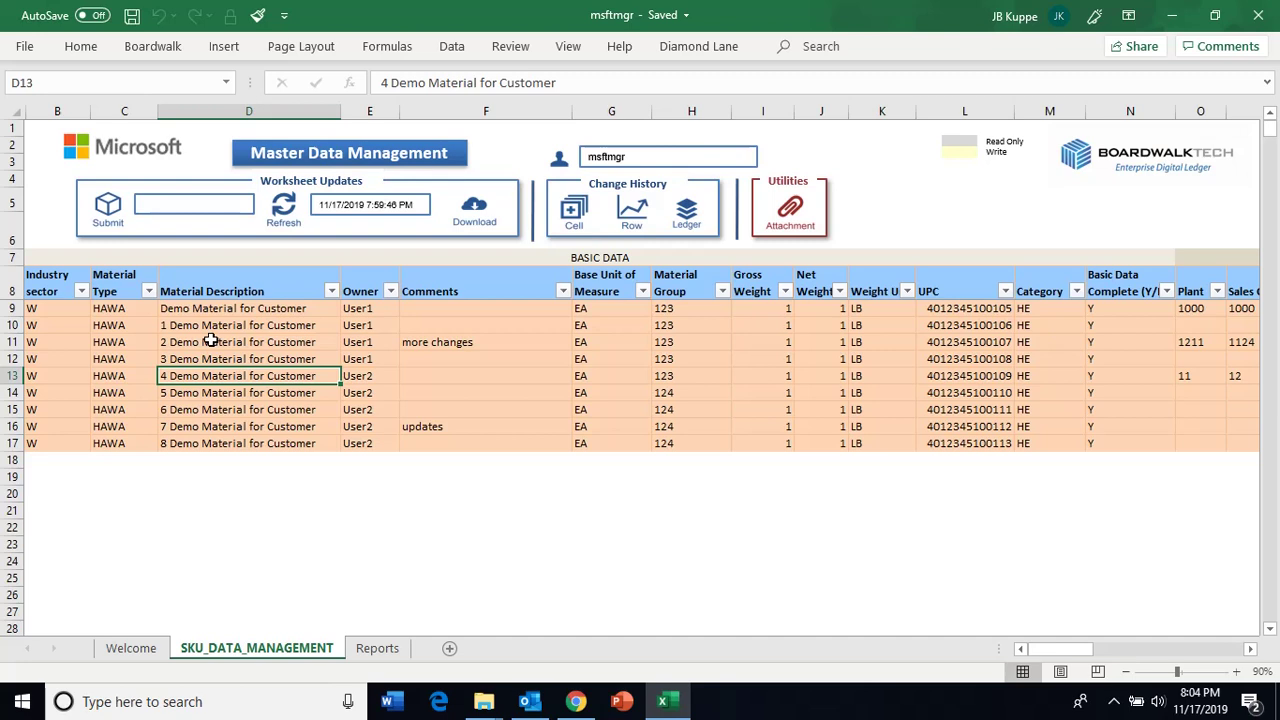
left_click_drag(47, 308, 1122, 451)
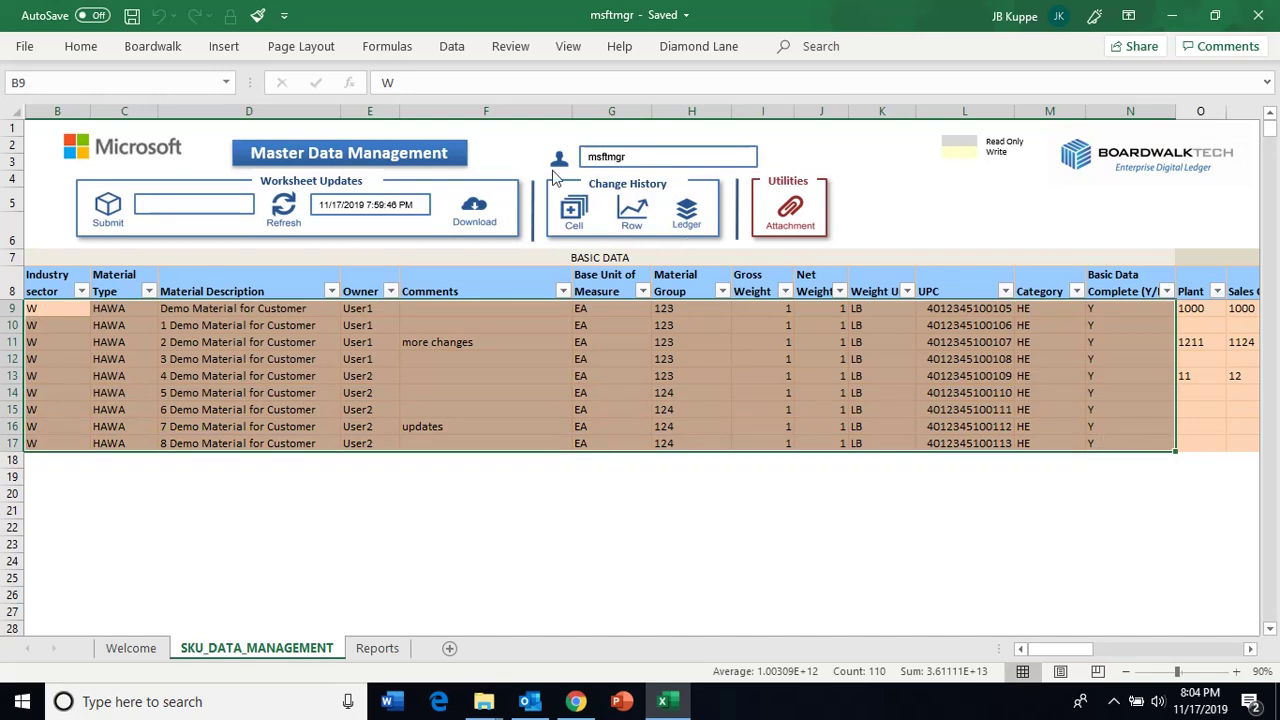
left_click(603, 362)
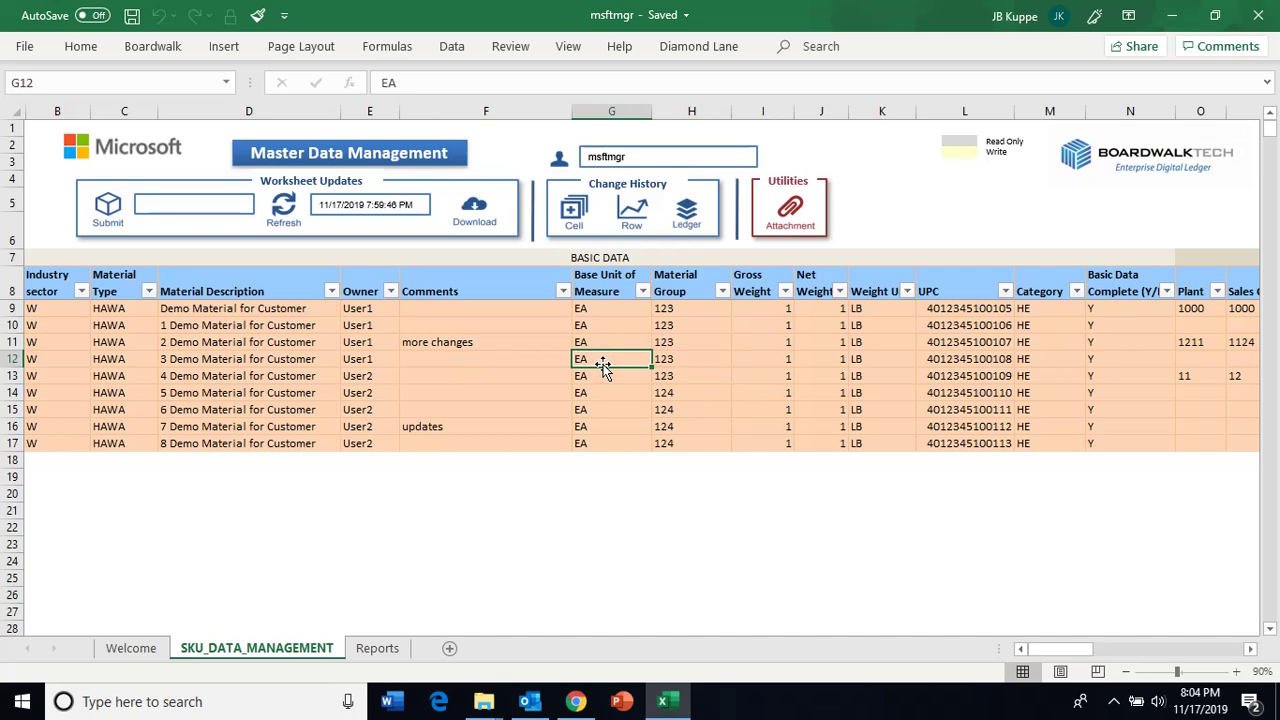
left_click_drag(352, 312, 379, 440)
left_click_drag(1063, 649, 1118, 648)
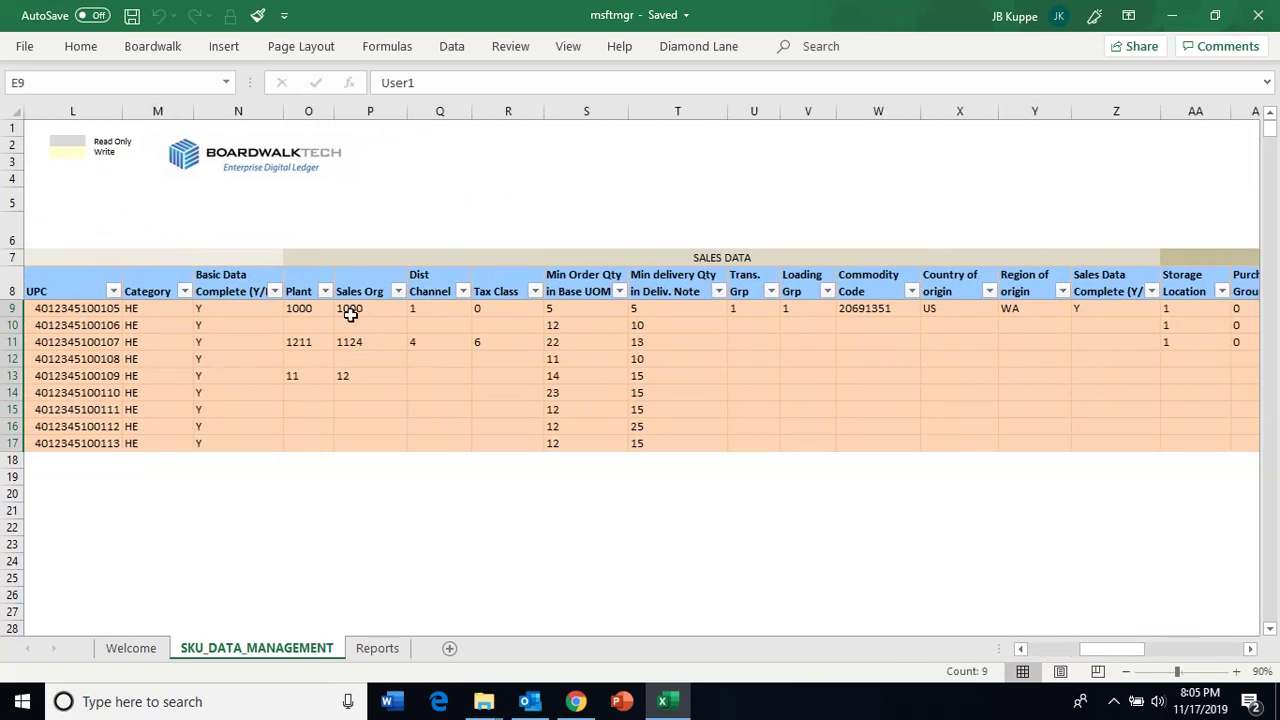
- Review the Plant, Sales Org and MRP values, then check row 11's Standard price in Accounting Data
left_click_drag(325, 313, 1050, 443)
left_click_drag(1108, 648, 1147, 645)
left_click_drag(596, 324, 1094, 432)
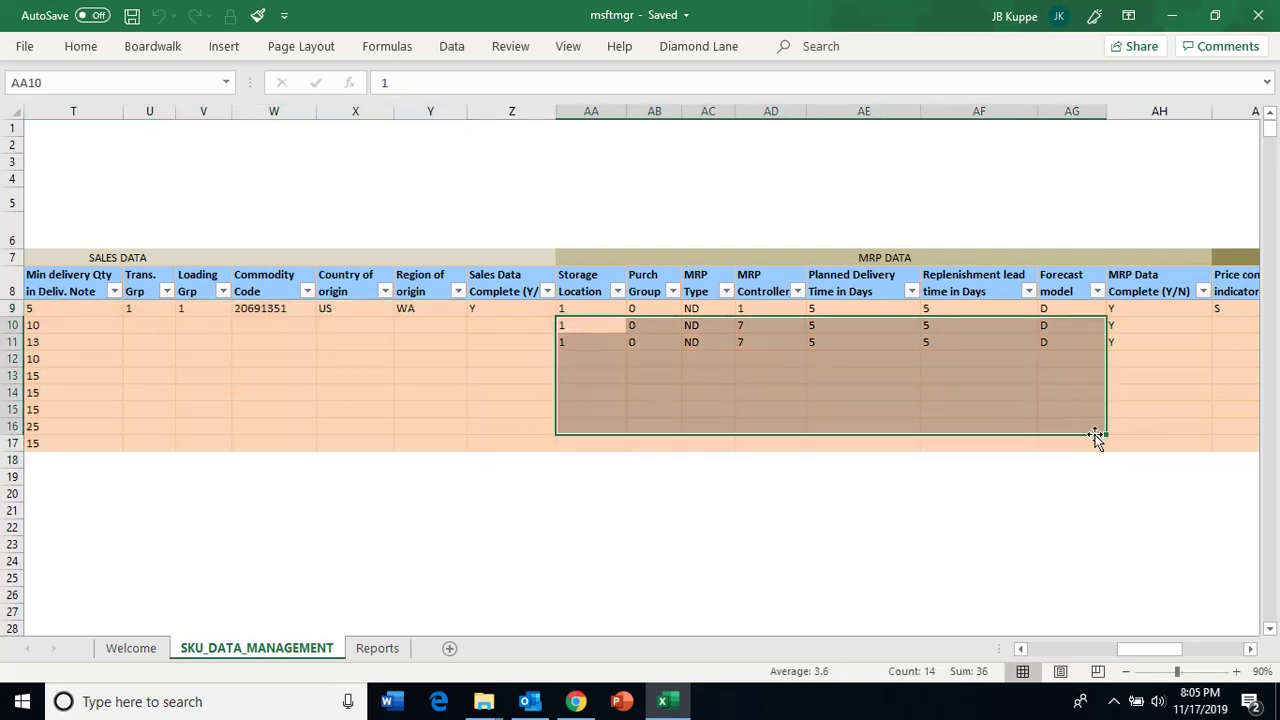
left_click_drag(1143, 647, 1186, 648)
left_click(604, 340)
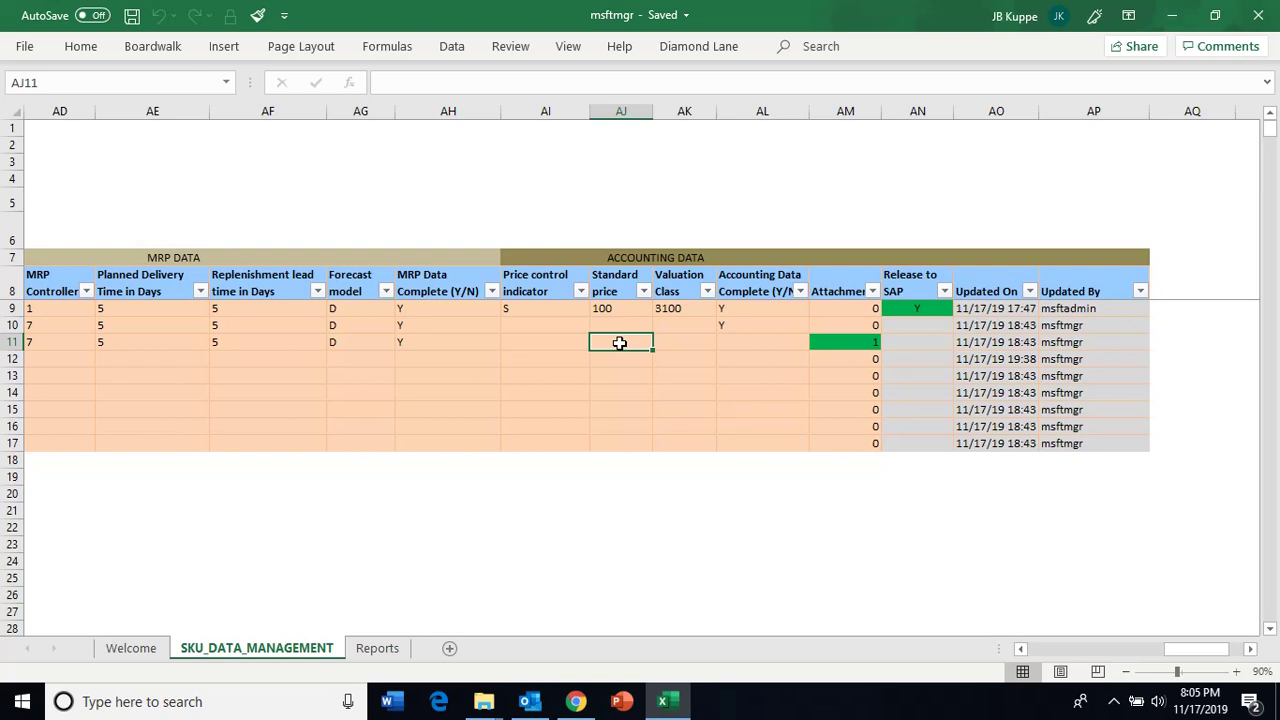
- Inspect the Attachments, Accounting Data Complete and Release to SAP columns, then scroll back to column B
left_click_drag(826, 309, 866, 453)
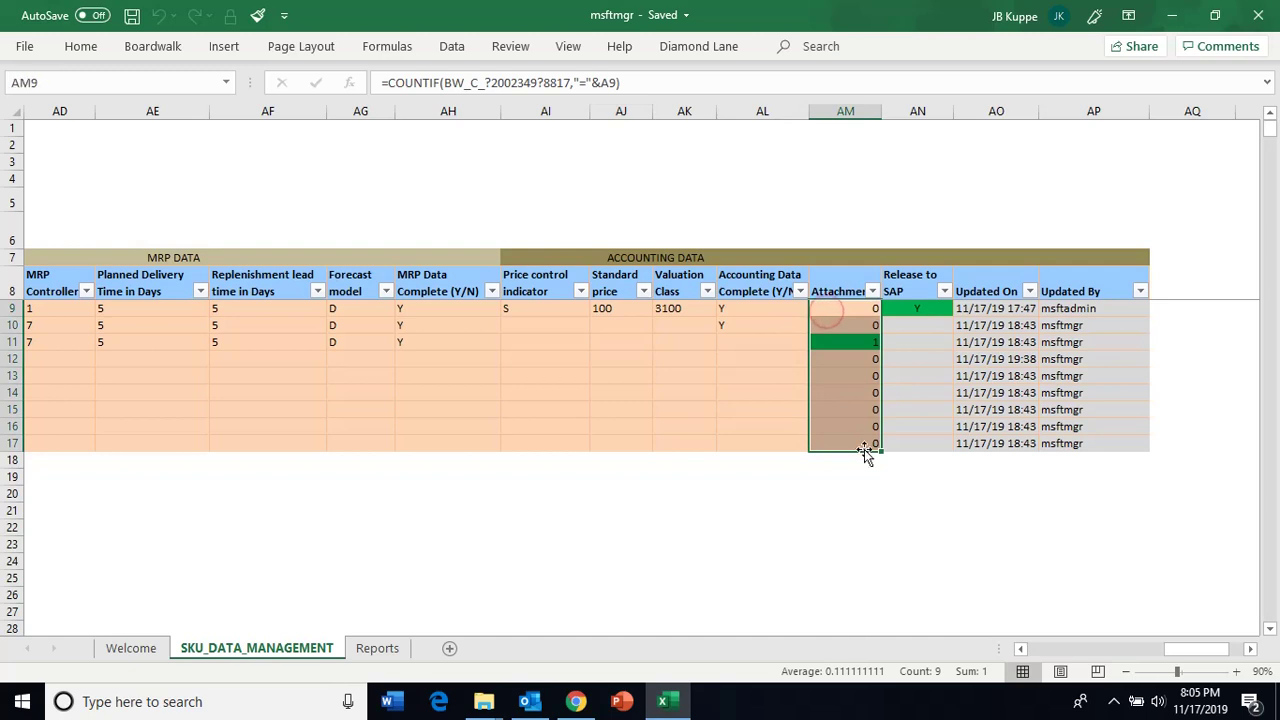
left_click(935, 340)
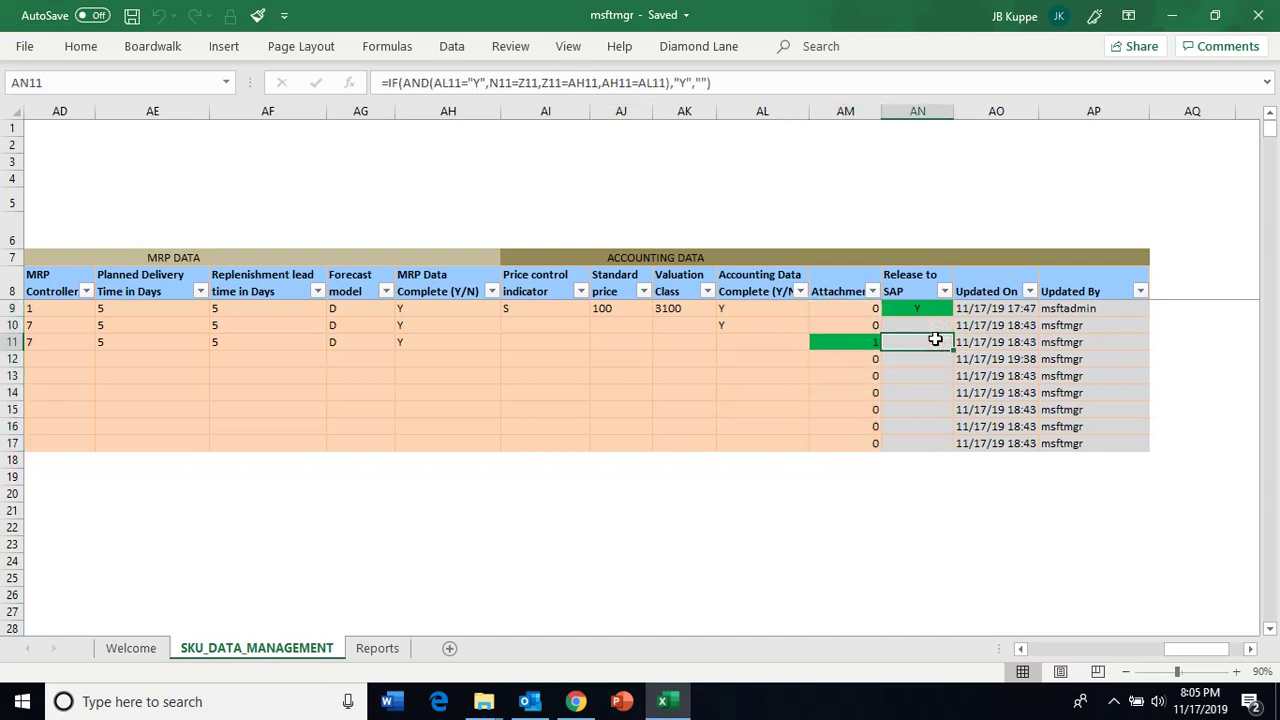
left_click_drag(762, 281, 762, 414)
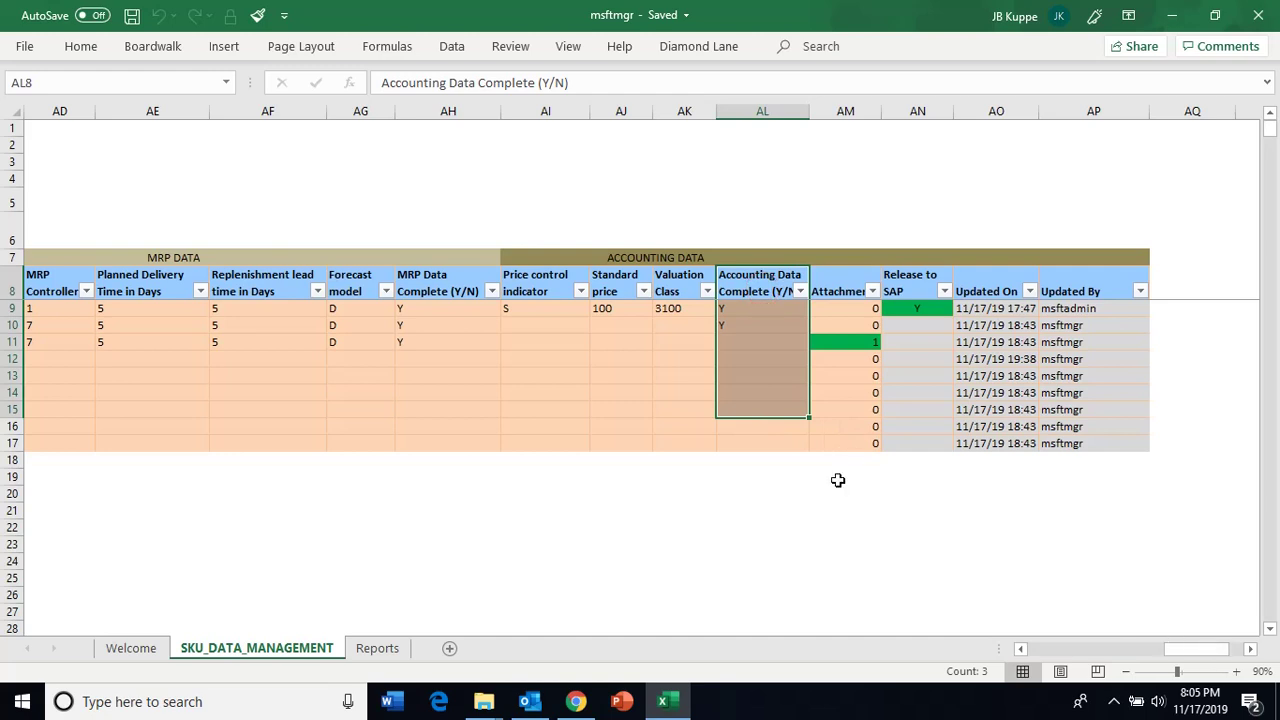
left_click(752, 345)
left_click(818, 347)
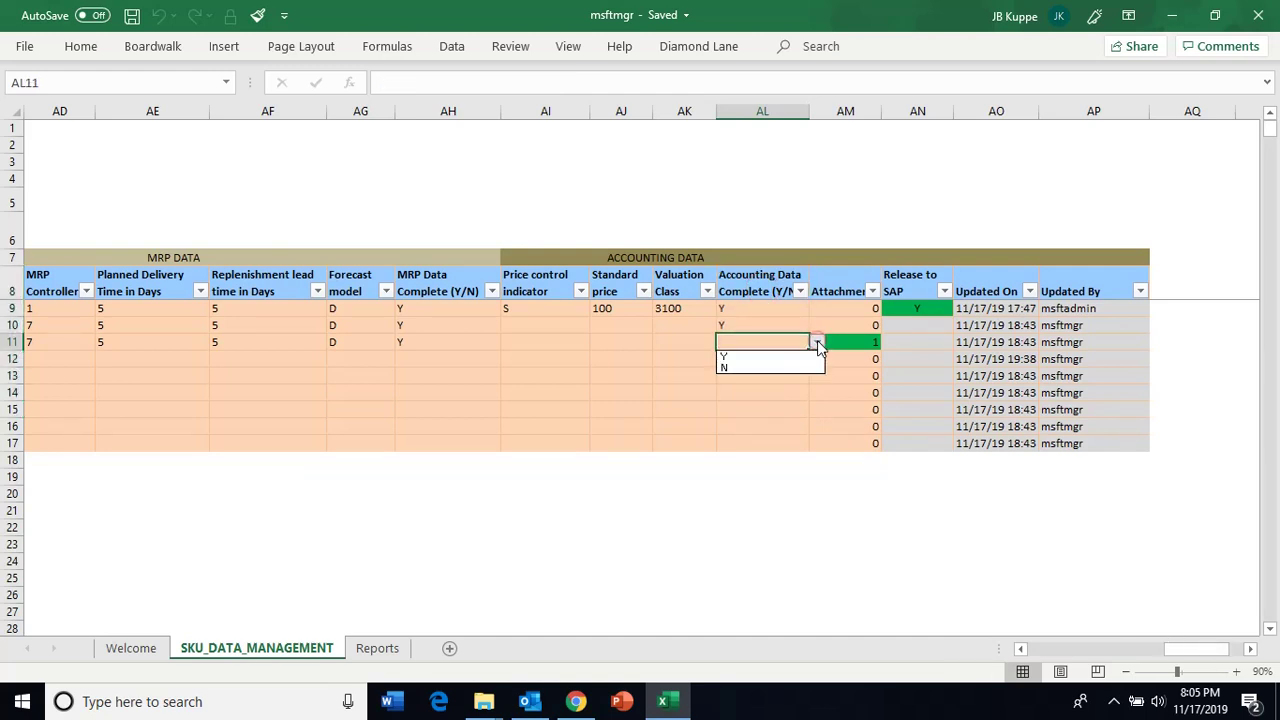
left_click(740, 358)
left_click(755, 284)
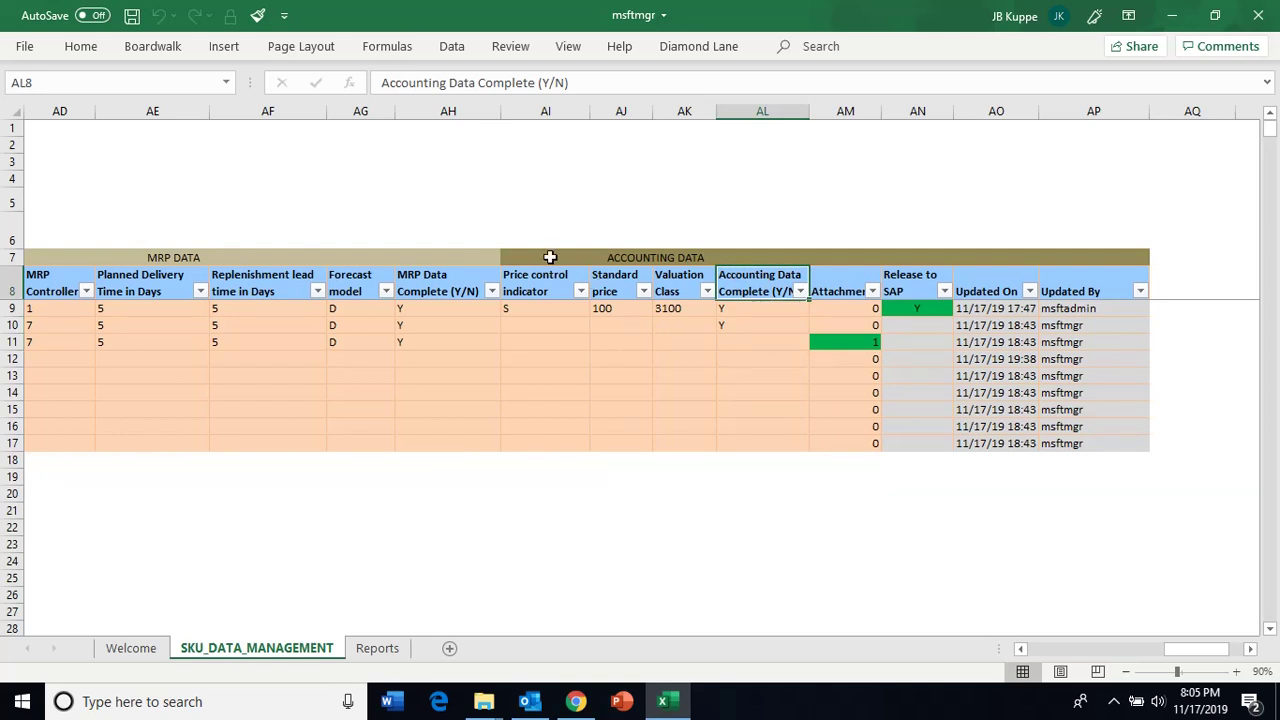
left_click(915, 313)
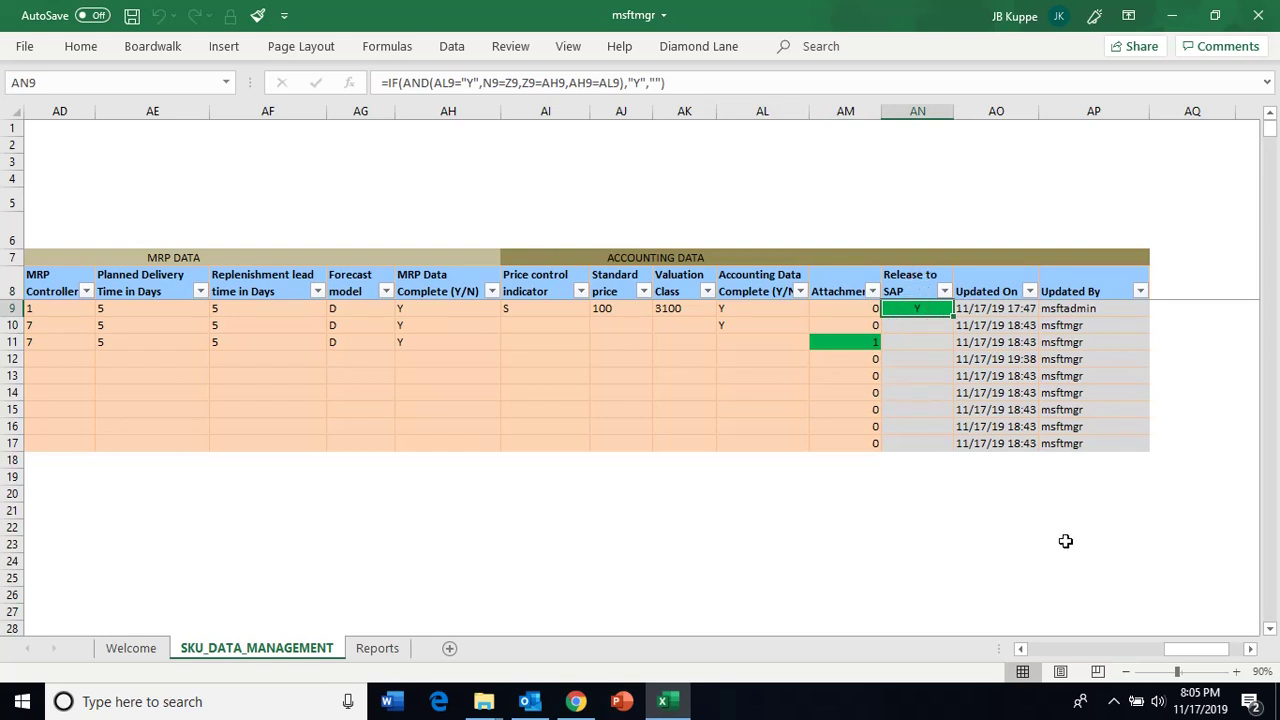
left_click_drag(1195, 649, 1060, 650)
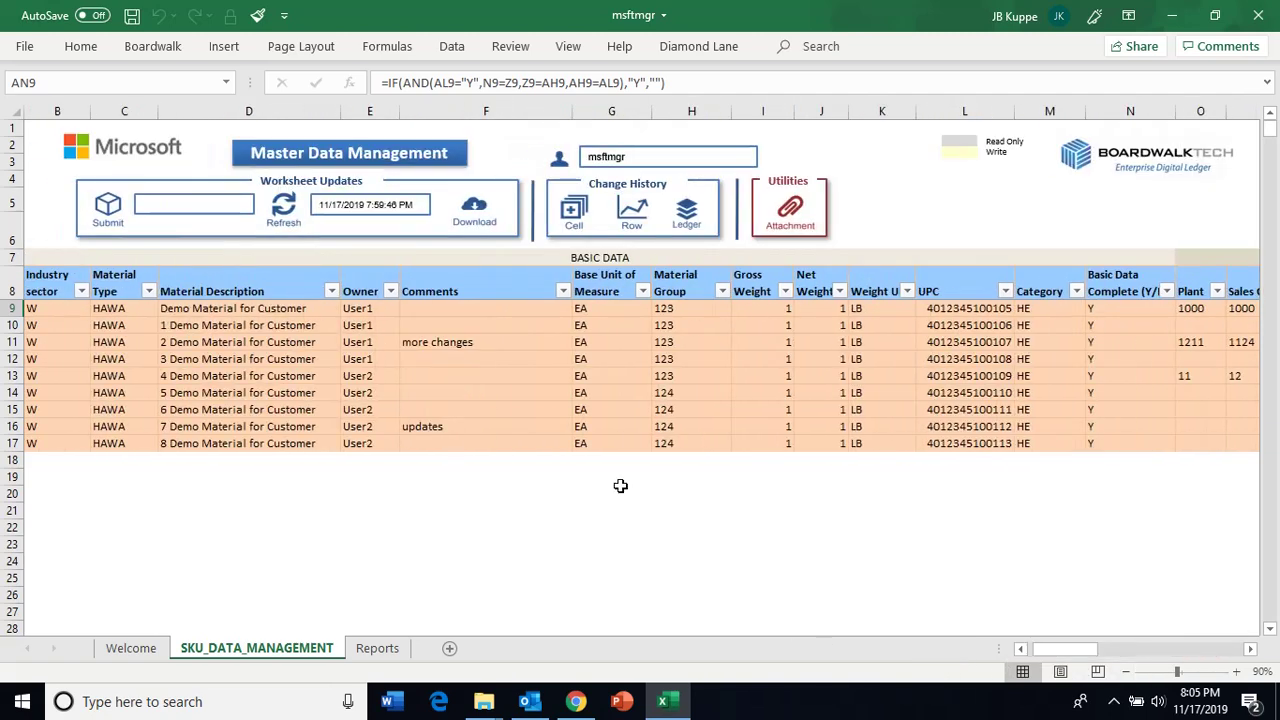
- Refresh the sheet from Boardwalk, confirming the login, so the new 9 Demo Material row loads
left_click(478, 341)
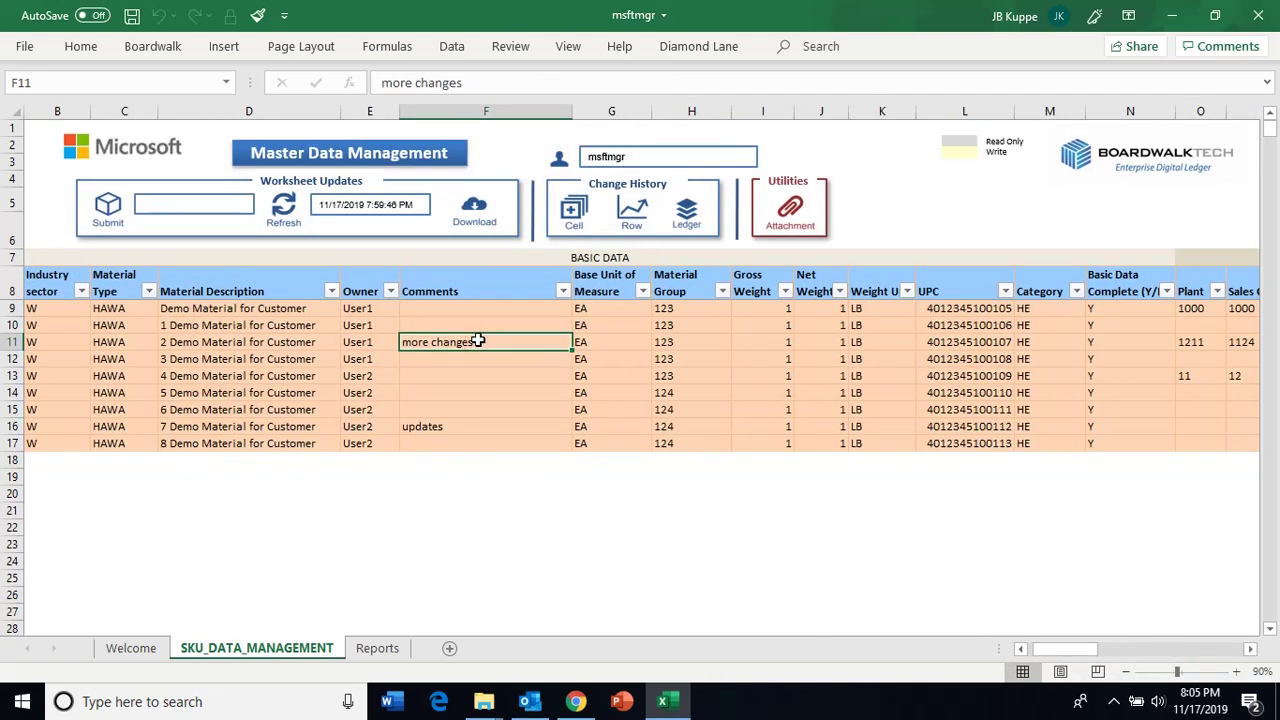
left_click(285, 210)
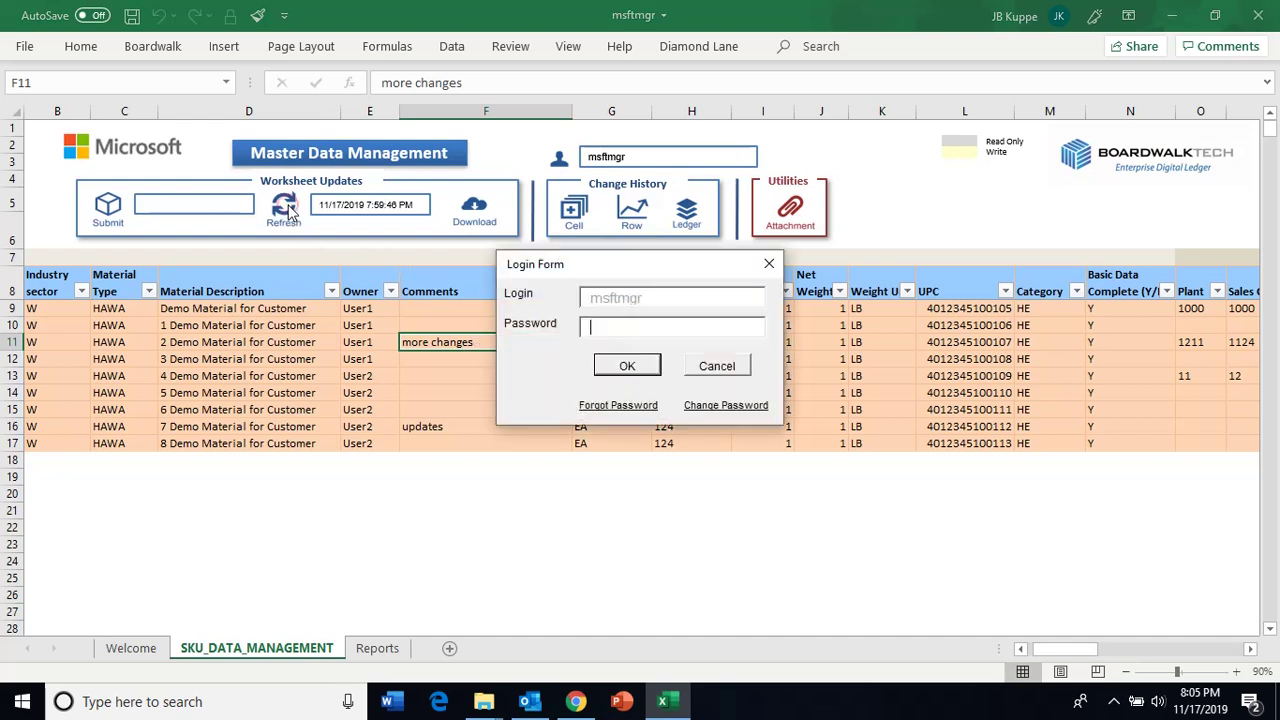
left_click(628, 366)
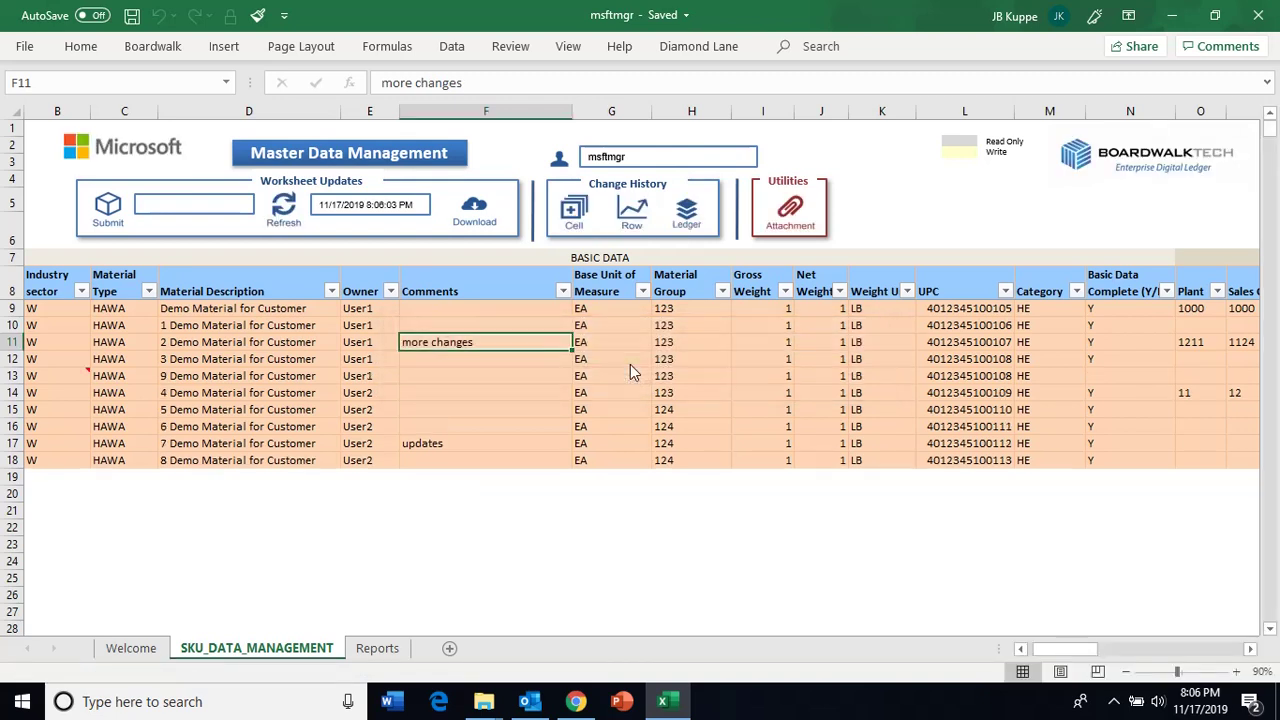
left_click(420, 392)
- Inspect the new 9 Demo Material for Customer row's description and UPC
mouse_move(67, 374)
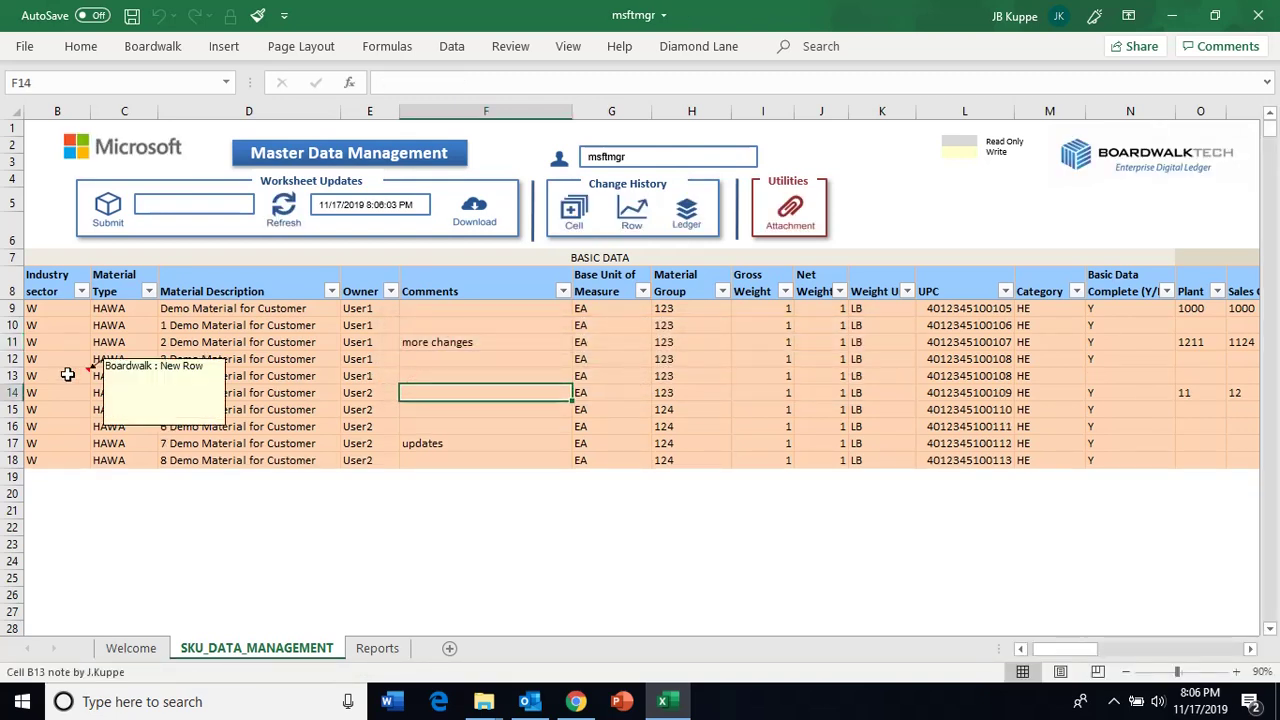
left_click(315, 426)
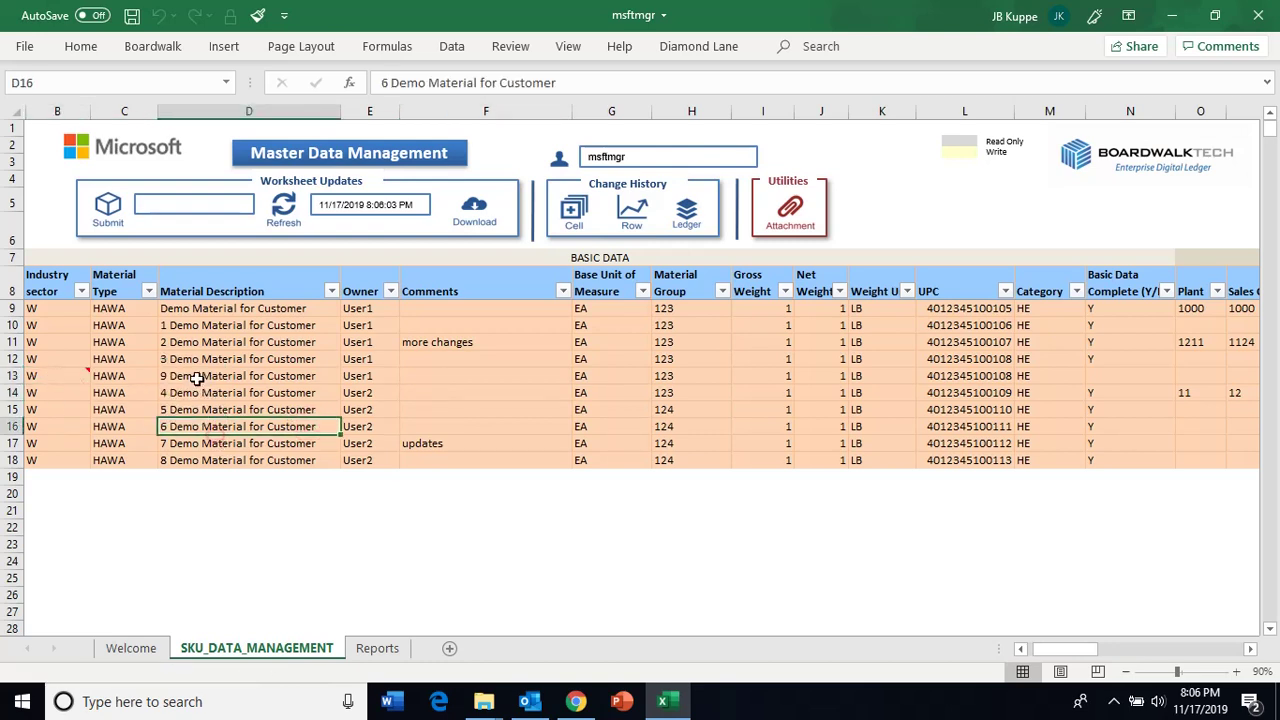
left_click(192, 376)
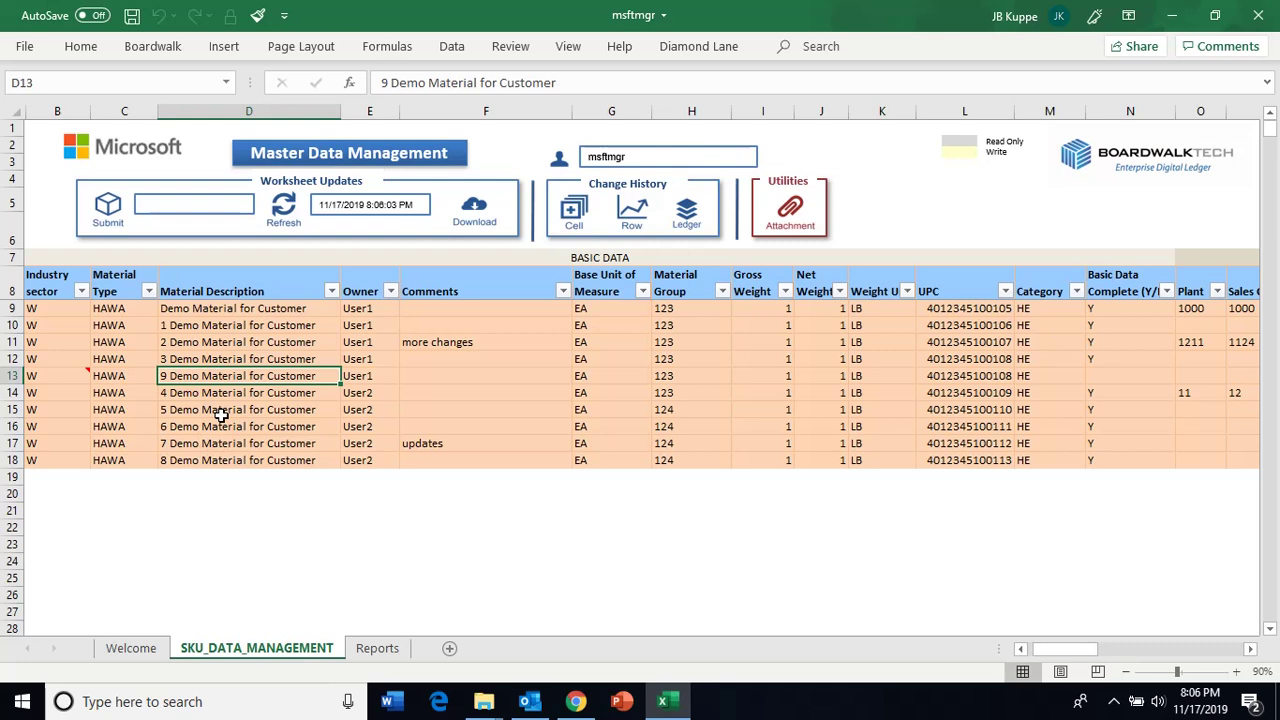
left_click(1010, 378)
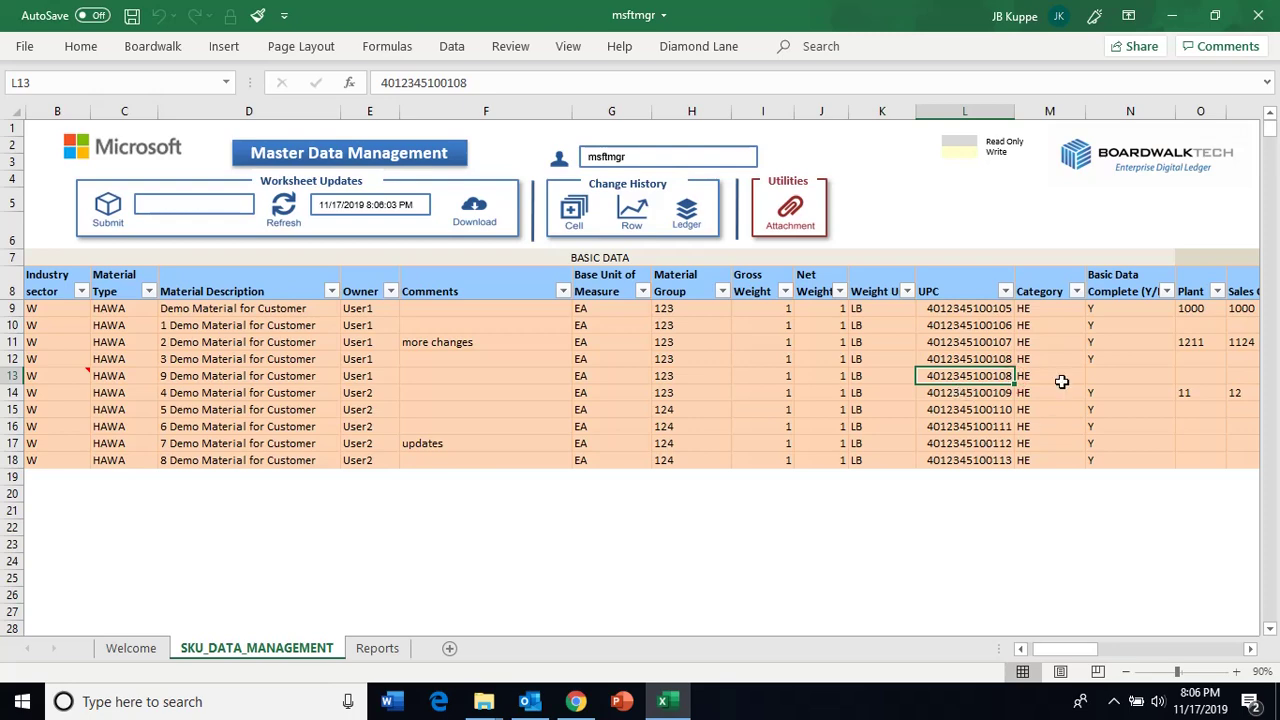
left_click_drag(1076, 649, 1088, 649)
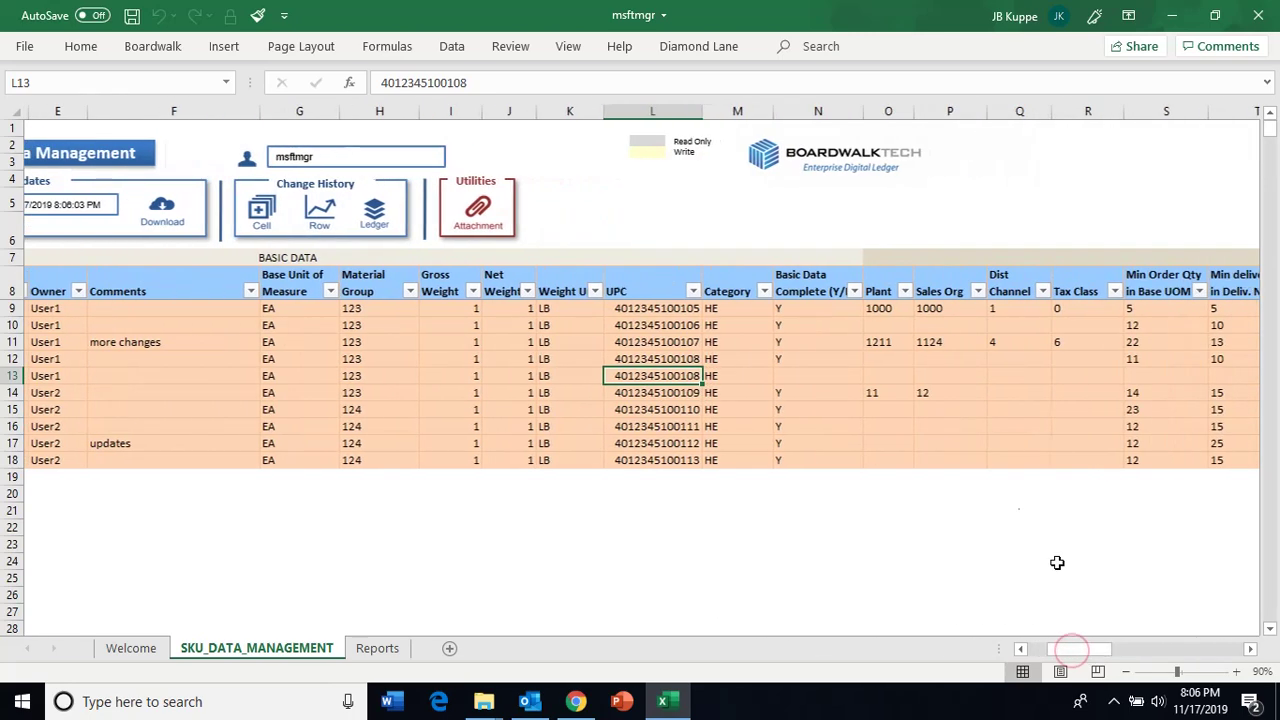
- Set Basic Data Complete in N13 to Y
left_click(780, 376)
left_click(869, 378)
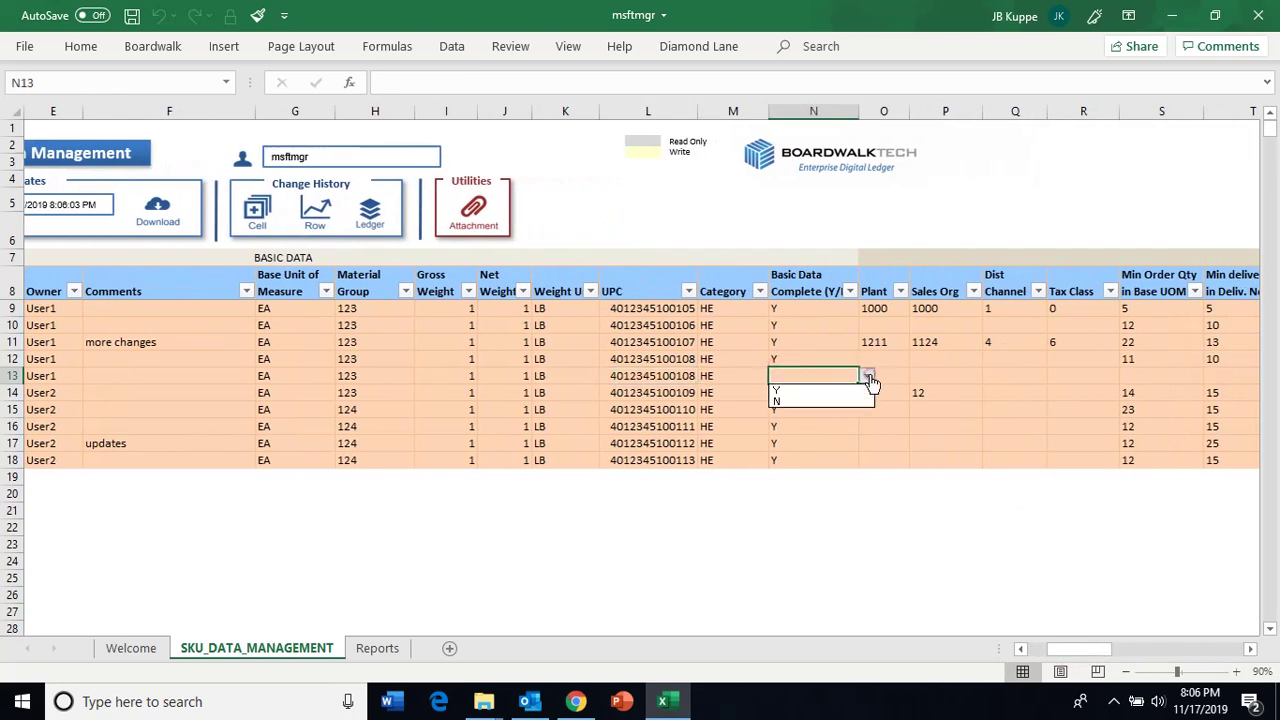
left_click(777, 389)
left_click(814, 443)
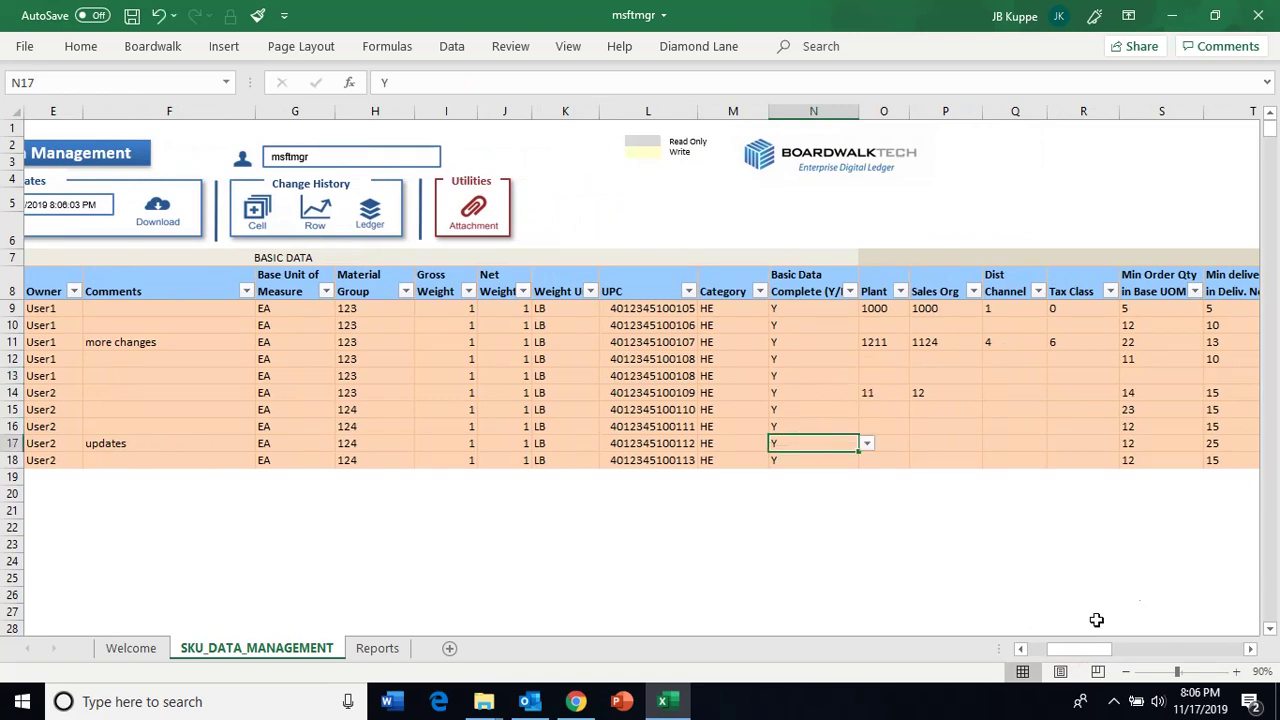
left_click_drag(1086, 650, 1030, 665)
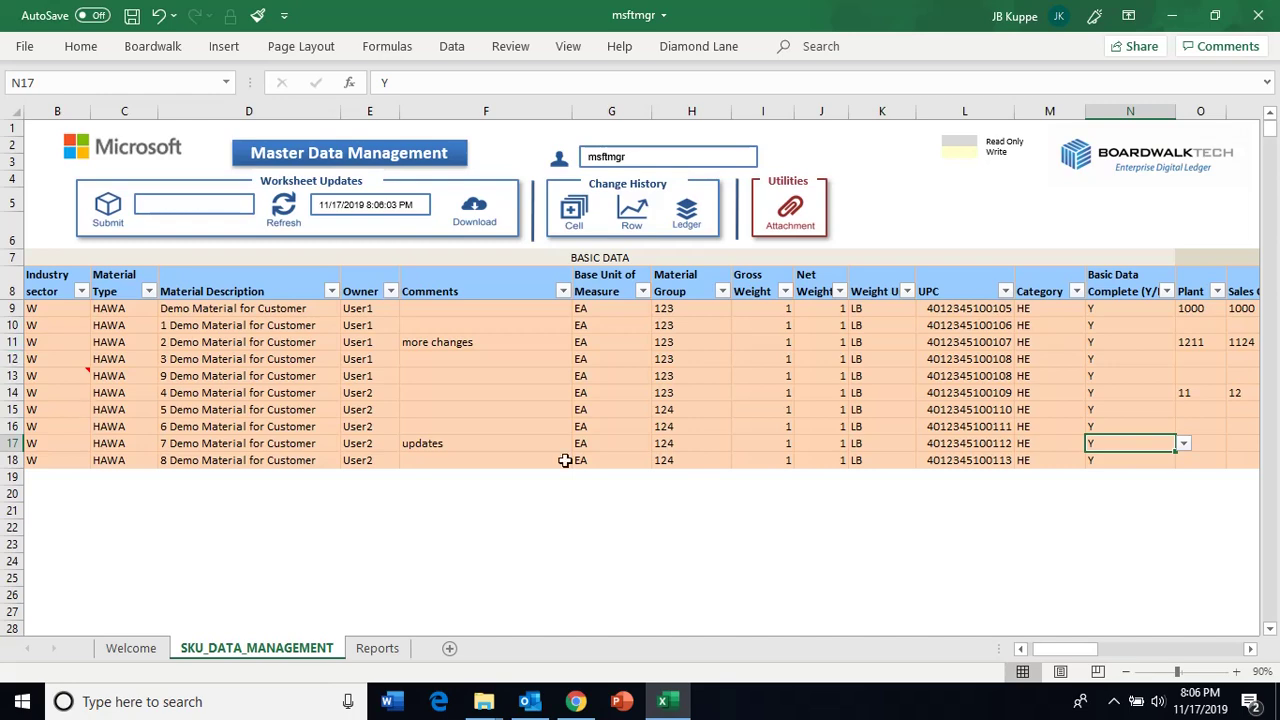
mouse_move(1059, 652)
left_mouse_down()
mouse_move(1095, 650)
mouse_move(1058, 650)
left_mouse_up()
- Copy the 2 Demo Material for Customer row as a new row below it
left_click(5, 342)
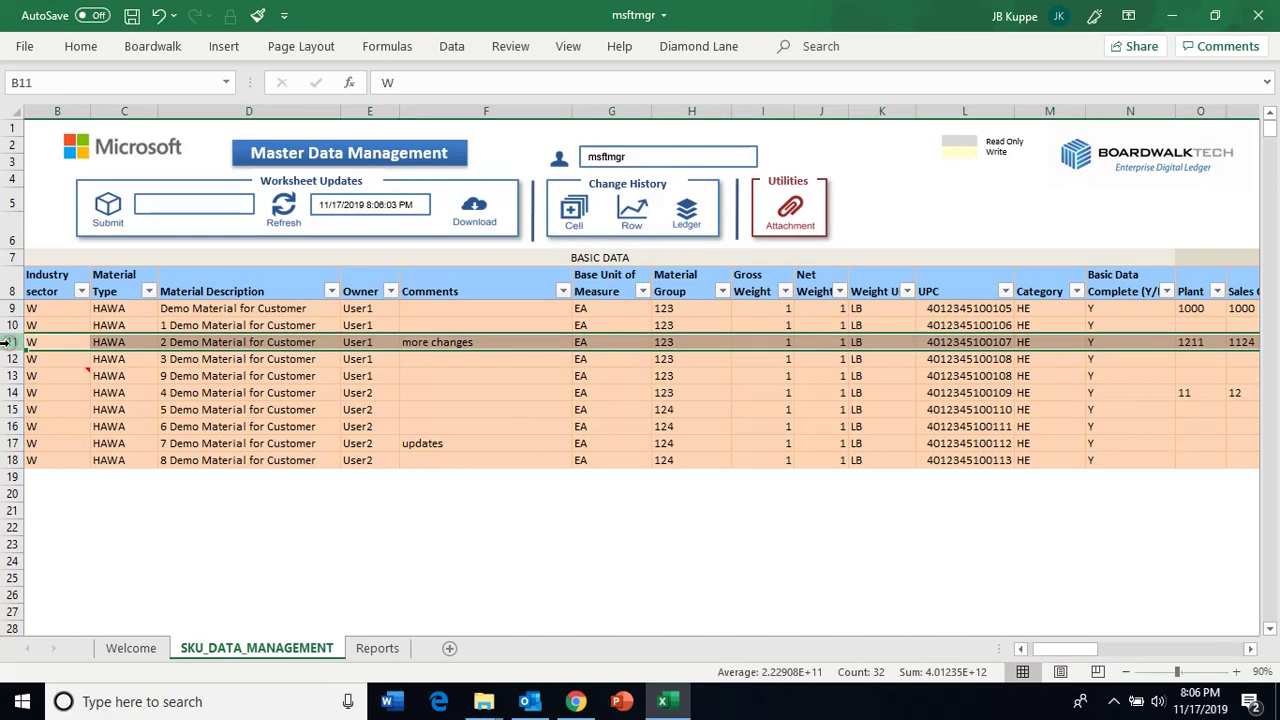
right_click(5, 342)
mouse_move(128, 664)
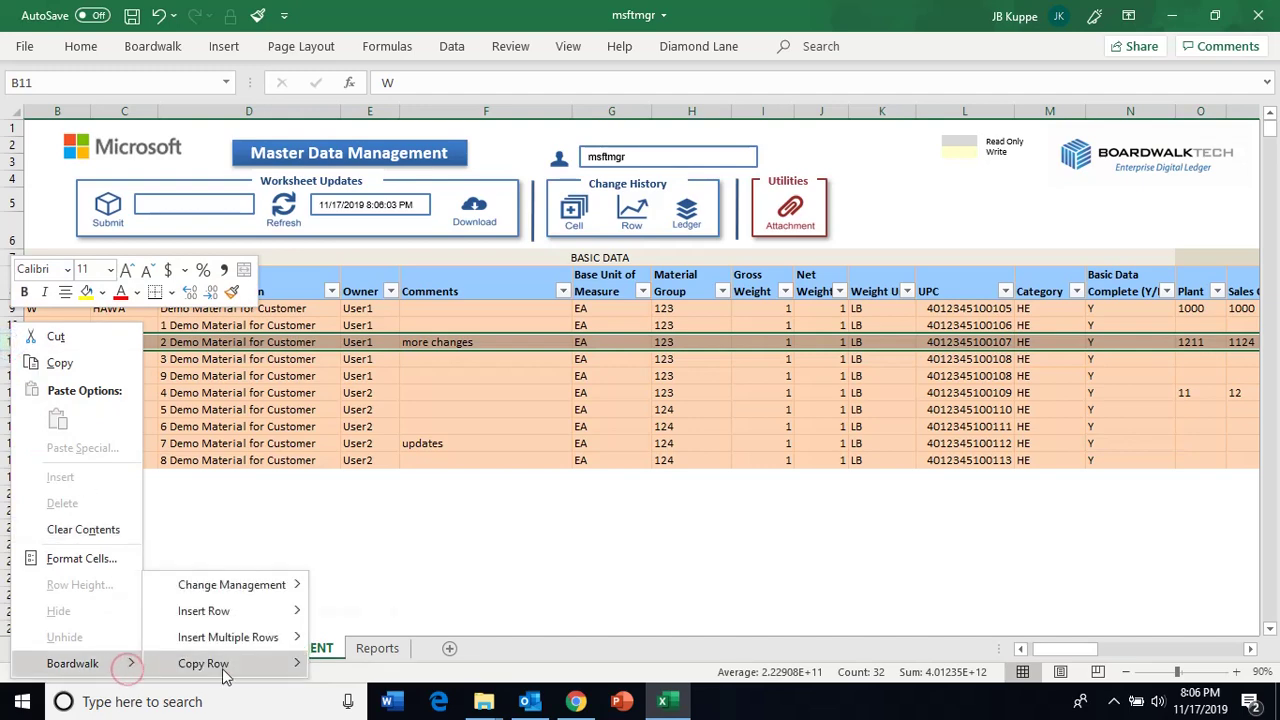
mouse_move(244, 662)
left_click(343, 636)
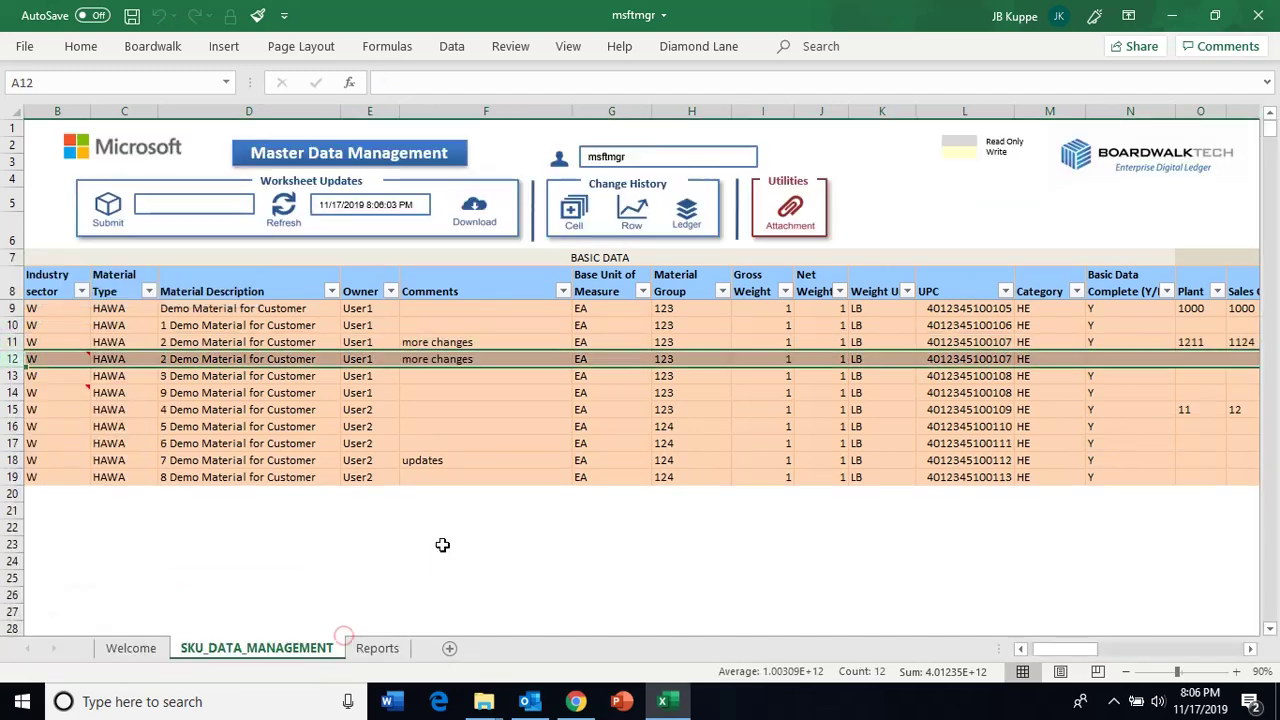
left_click(385, 477)
- Rename the copied row's description to 10 Demo Material for Customer and delete its more changes comment
mouse_move(51, 356)
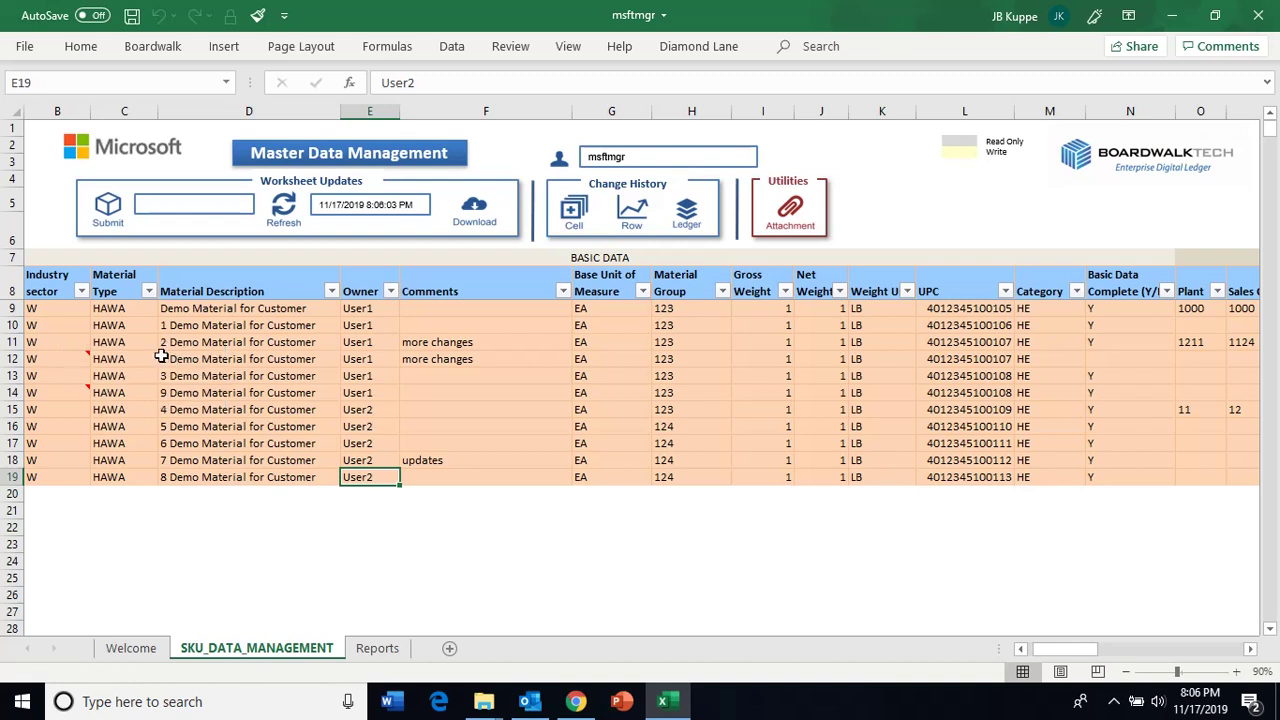
left_click(222, 358)
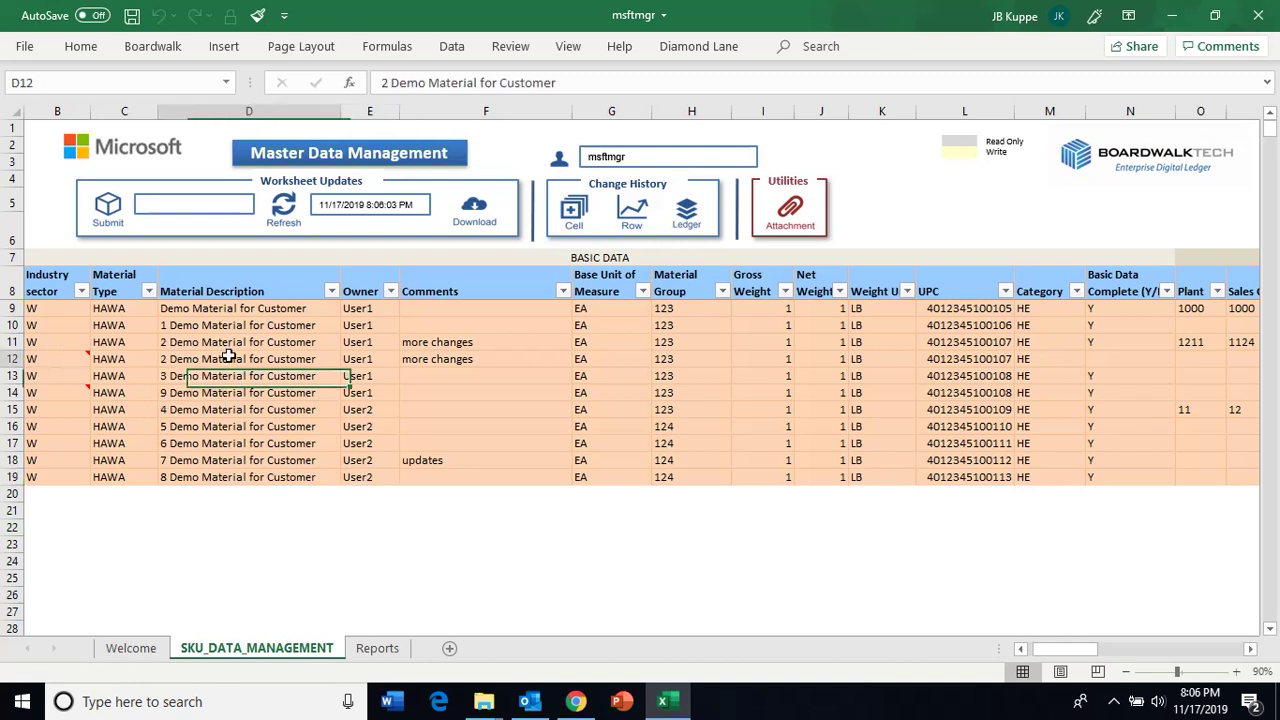
double_click(376, 84)
type("10")
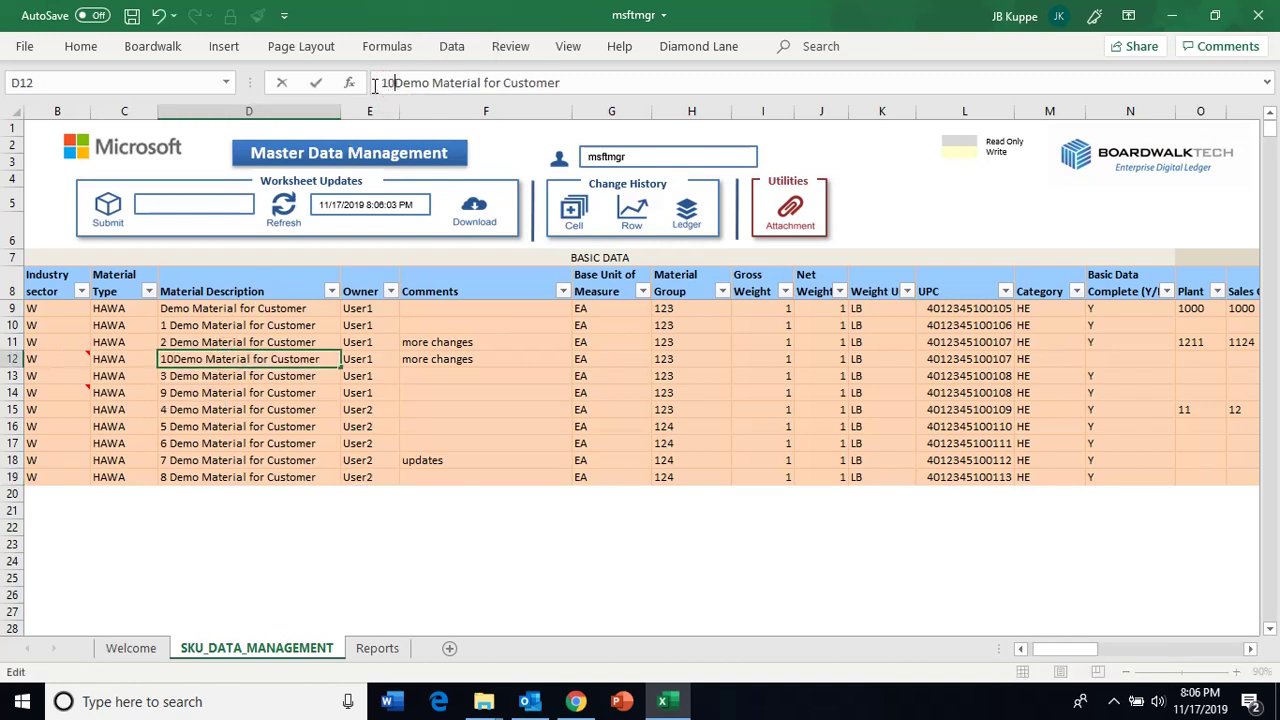
left_click(500, 373)
left_click(500, 358)
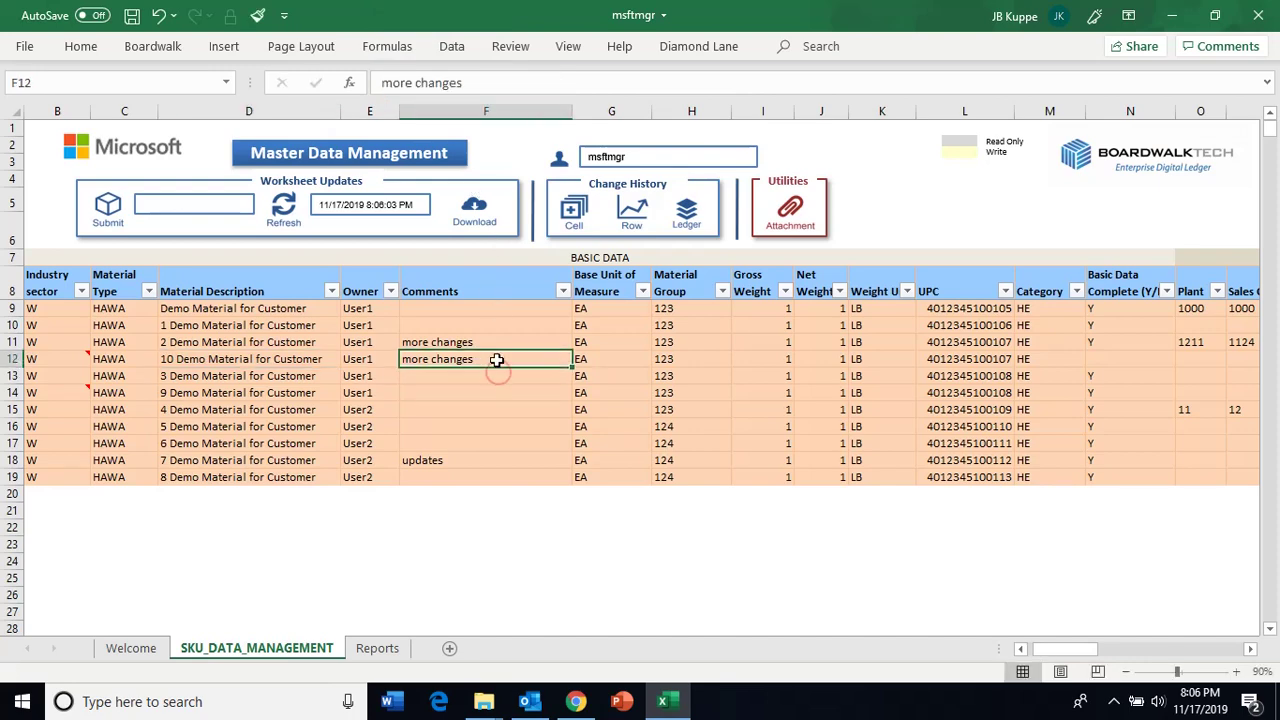
key("Delete")
left_click(422, 443)
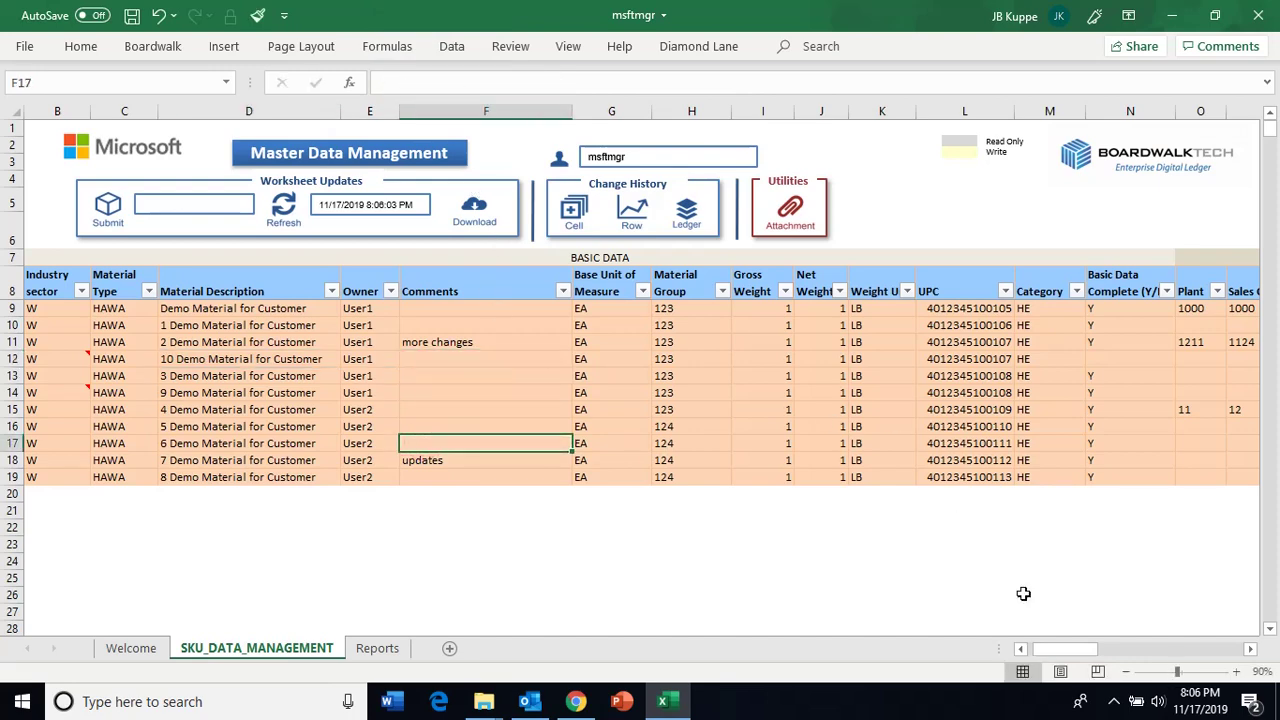
left_click_drag(1072, 650, 1101, 652)
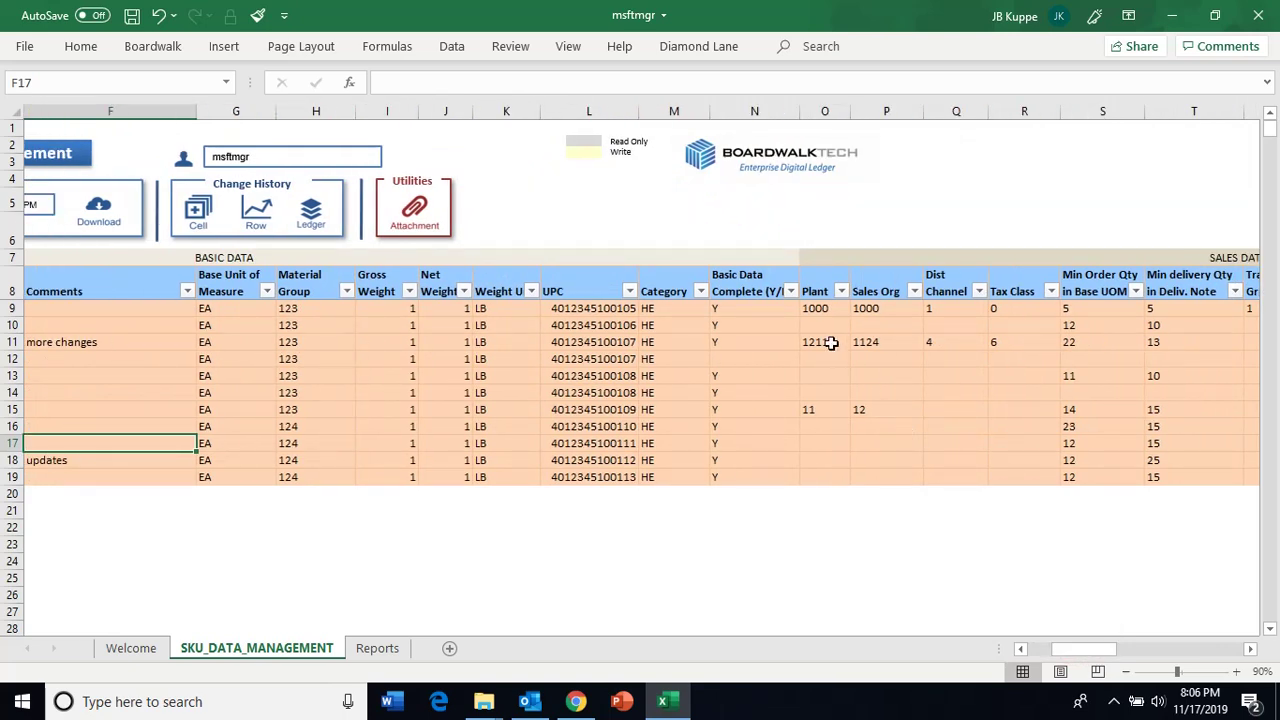
- Look at row 13's Boardwalk Copy Row action, then dismiss it without copying
left_click_drag(829, 342, 1180, 340)
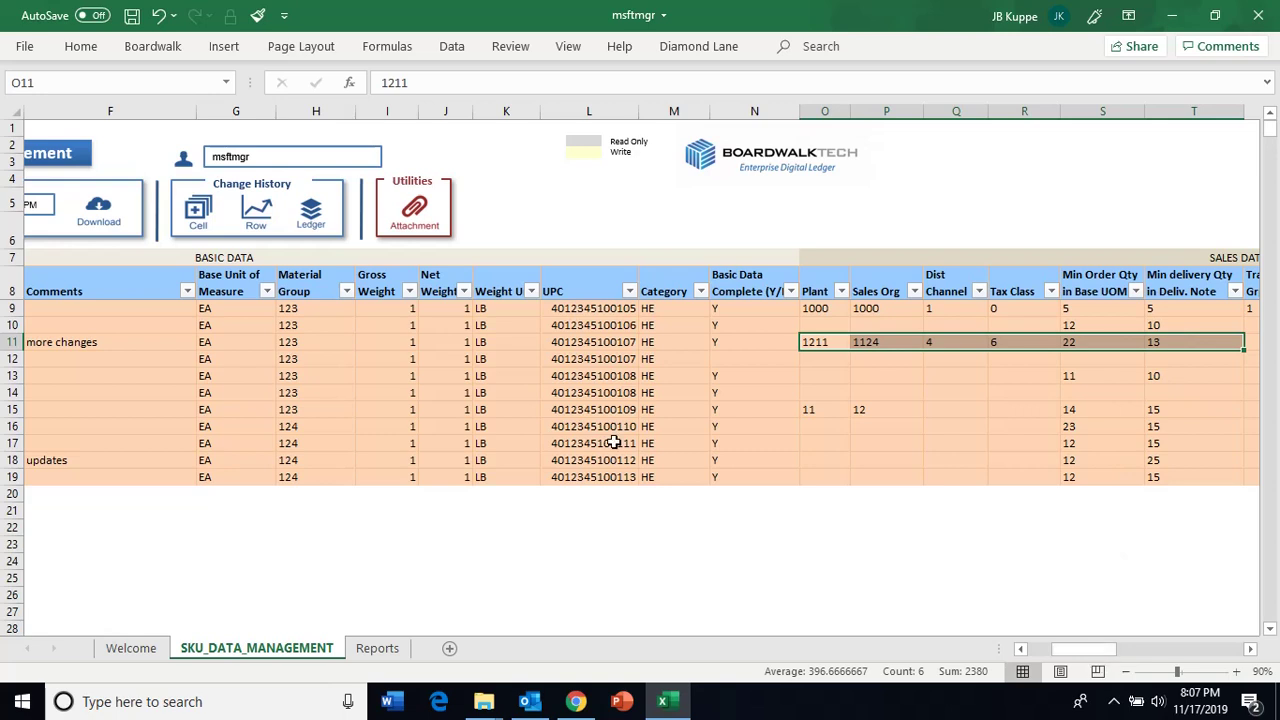
left_click(5, 376)
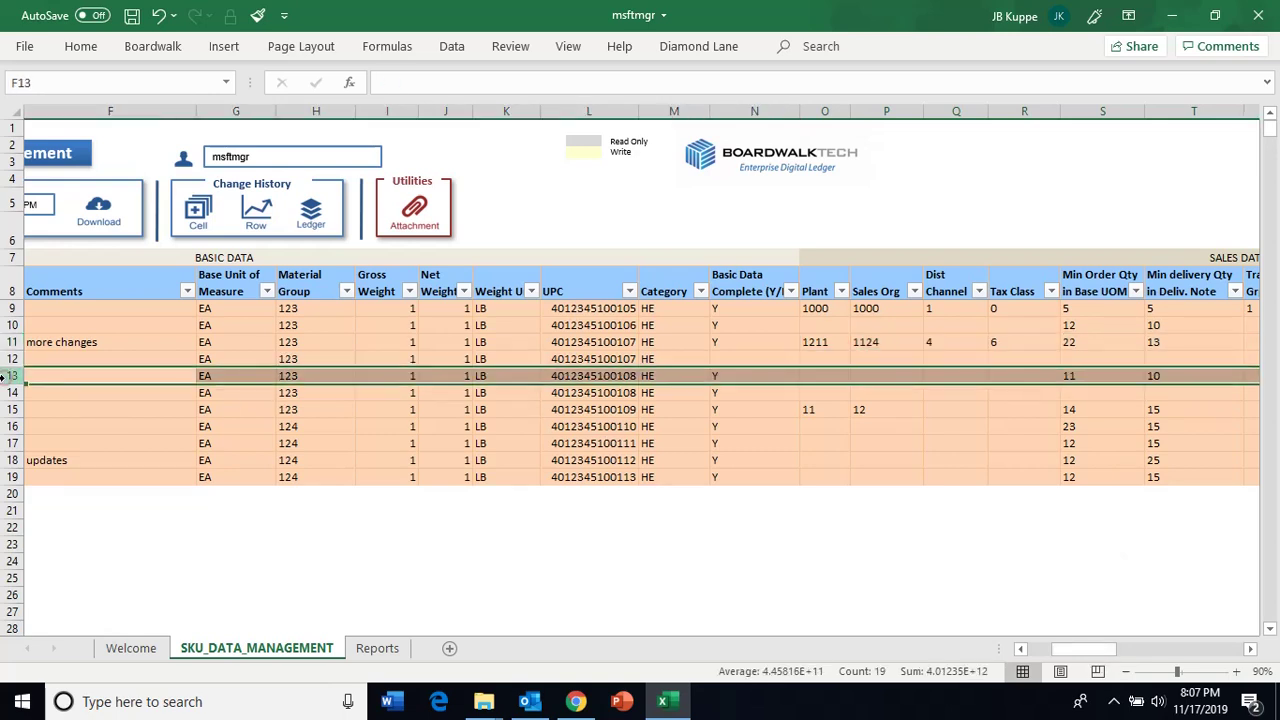
right_click(6, 378)
mouse_move(70, 364)
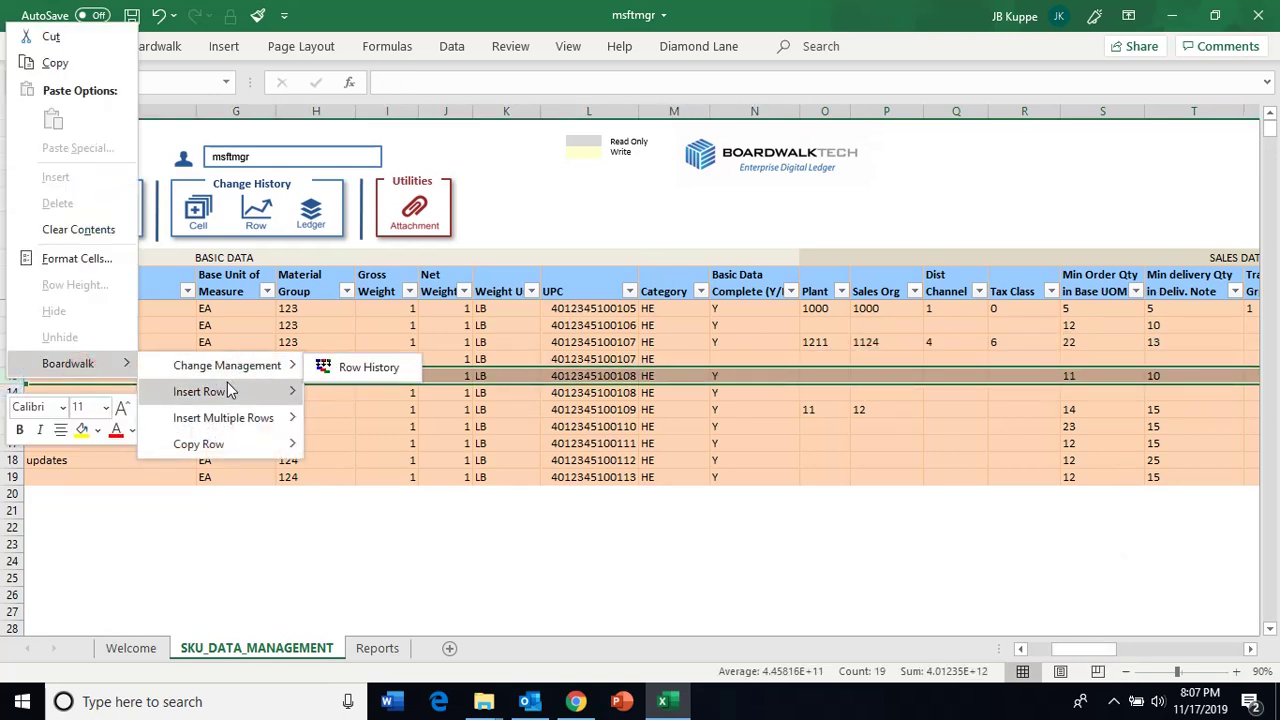
mouse_move(272, 446)
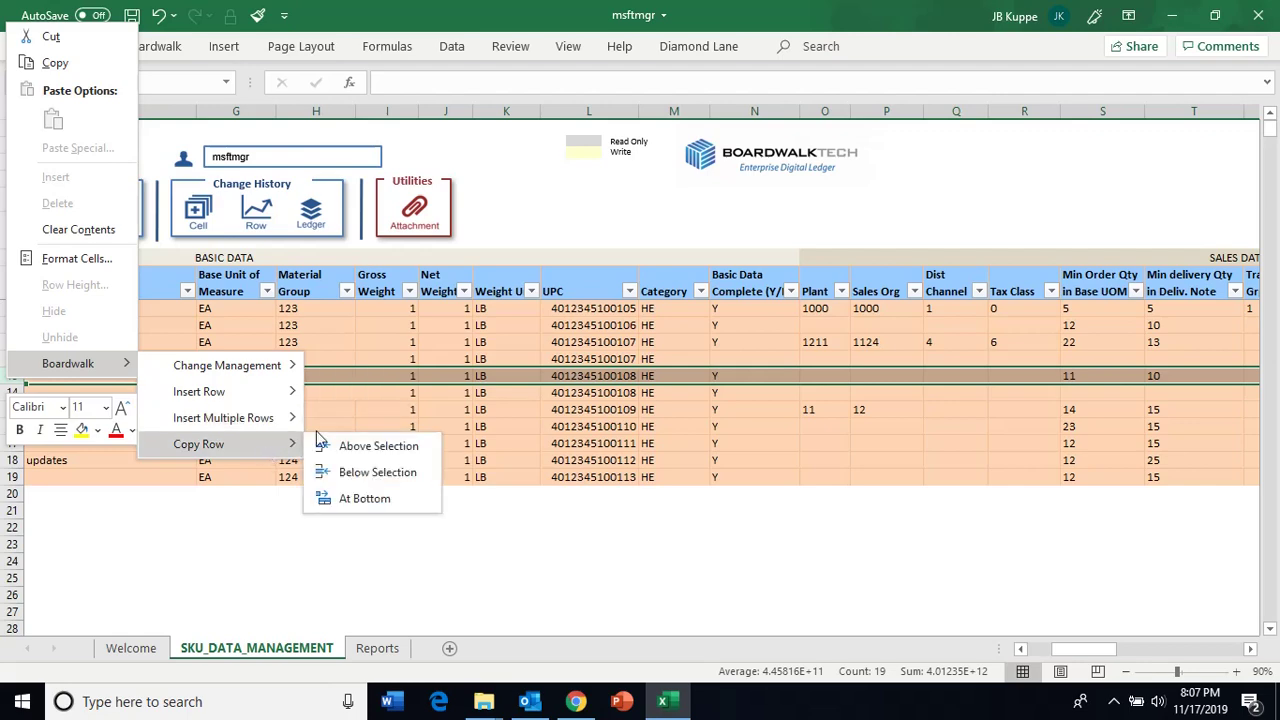
left_click(365, 446)
left_click(943, 393)
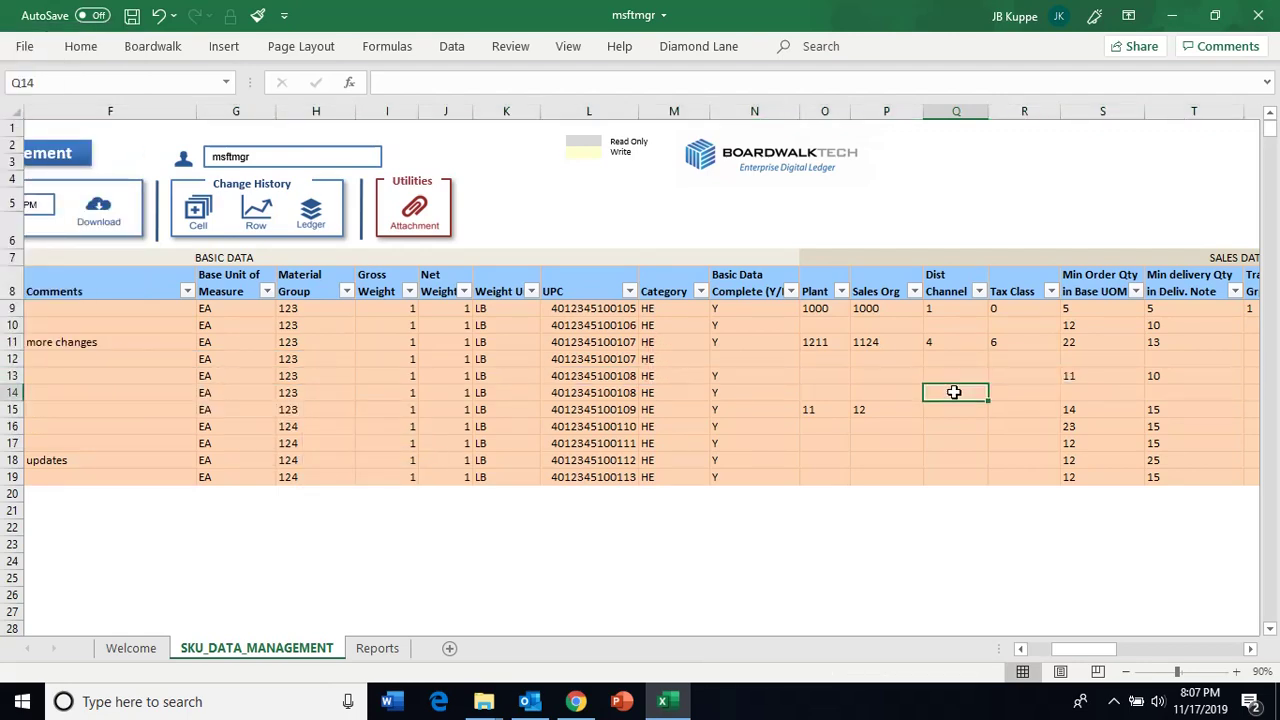
- Set row 12's Basic Data Complete (N12) to Y
mouse_move(1094, 651)
left_mouse_down()
mouse_move(1110, 658)
mouse_move(1078, 656)
left_mouse_up()
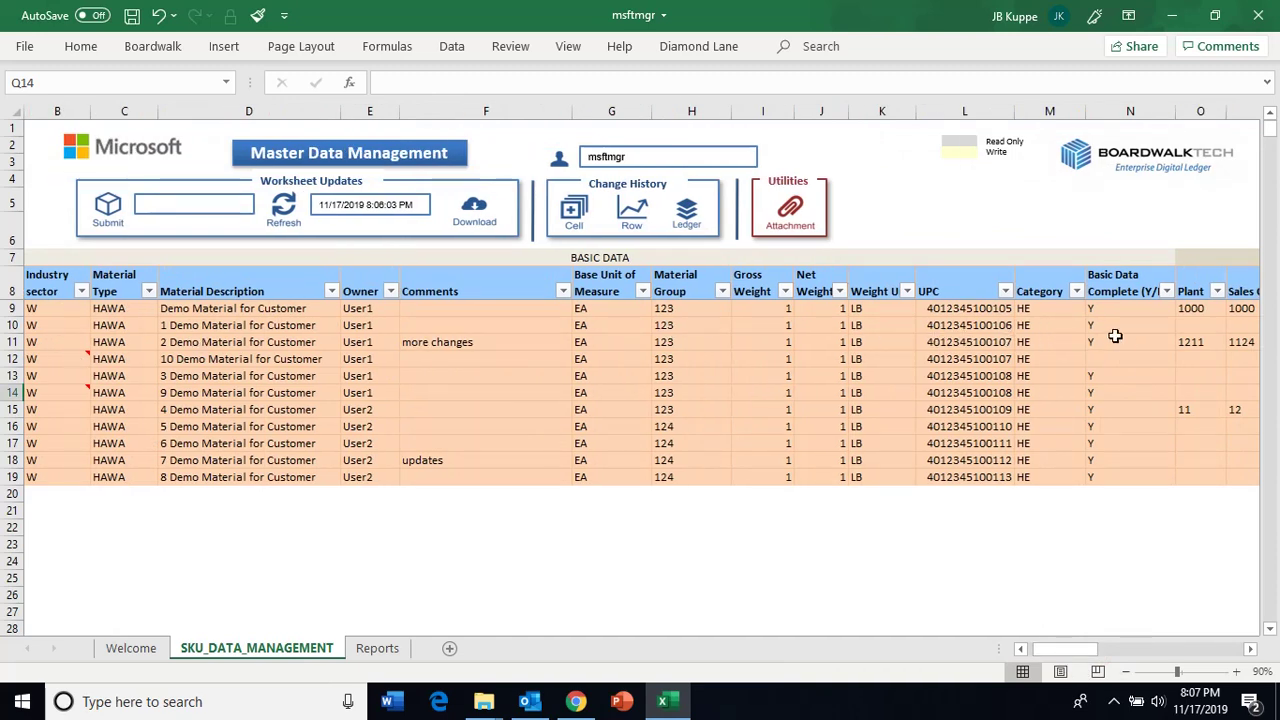
left_click_drag(1066, 649, 1088, 648)
left_click_drag(818, 342, 1194, 346)
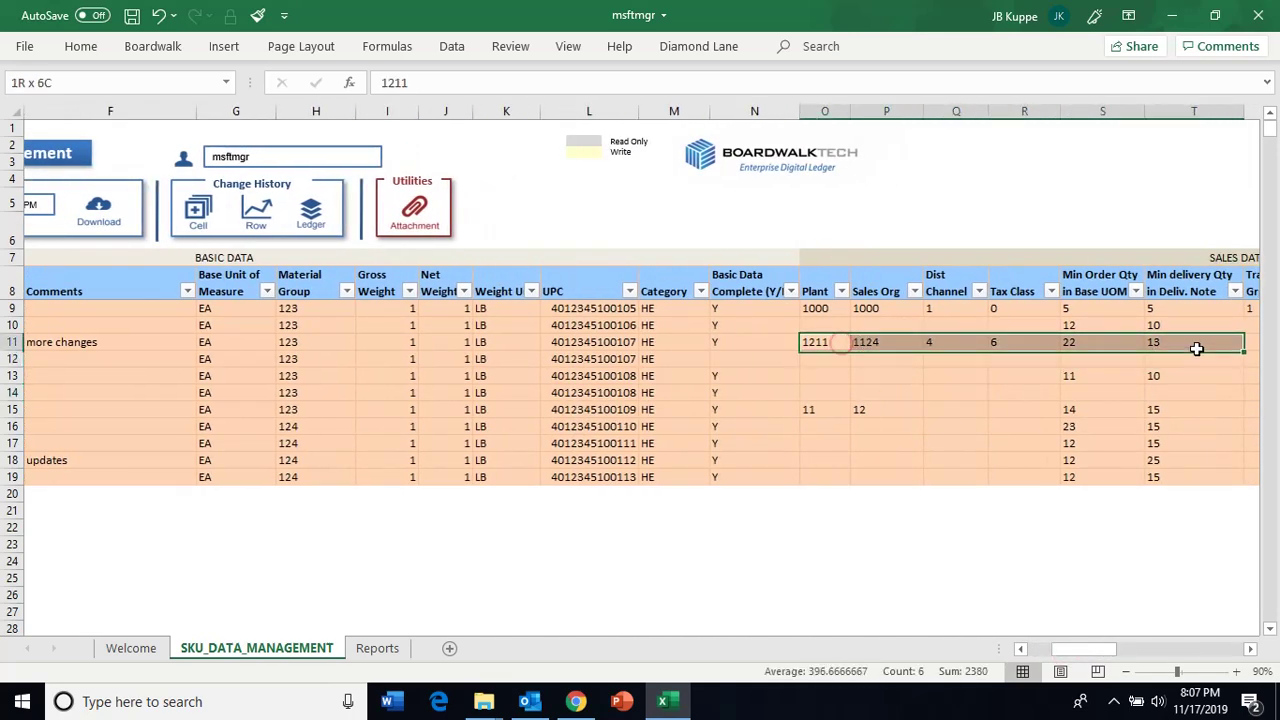
left_click_drag(1103, 657, 1090, 651)
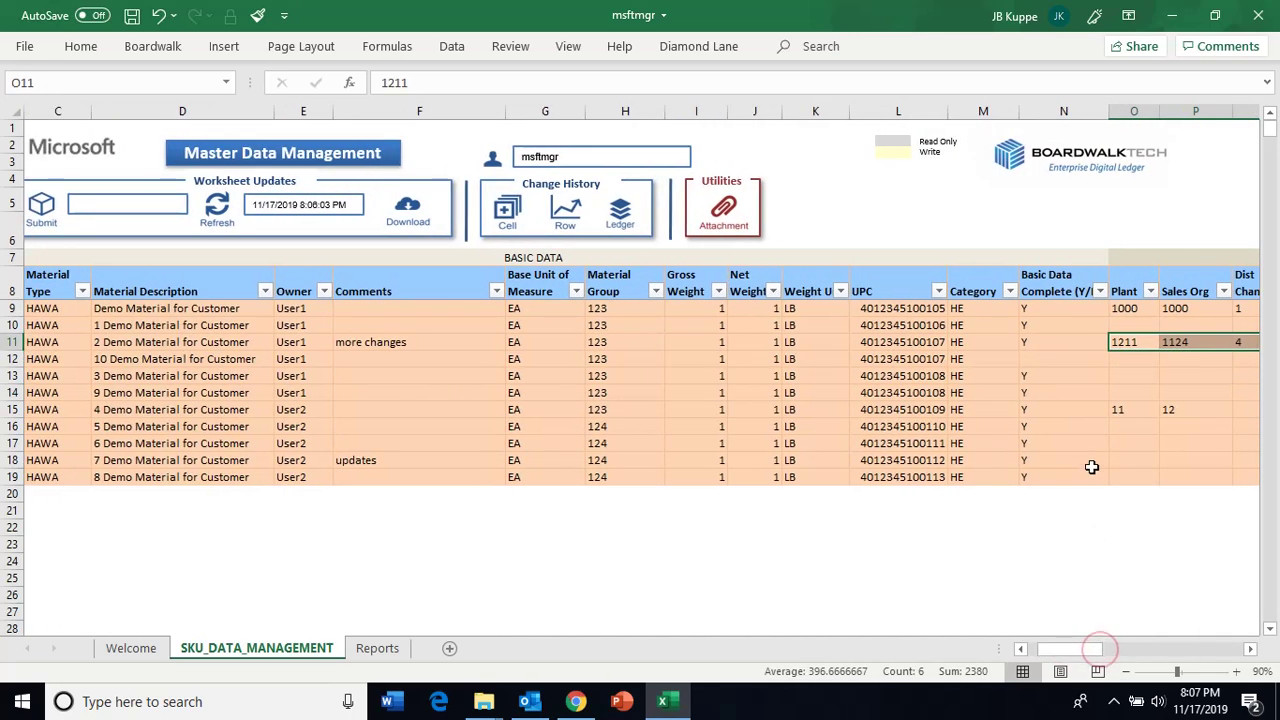
left_click(1071, 358)
left_click(1116, 360)
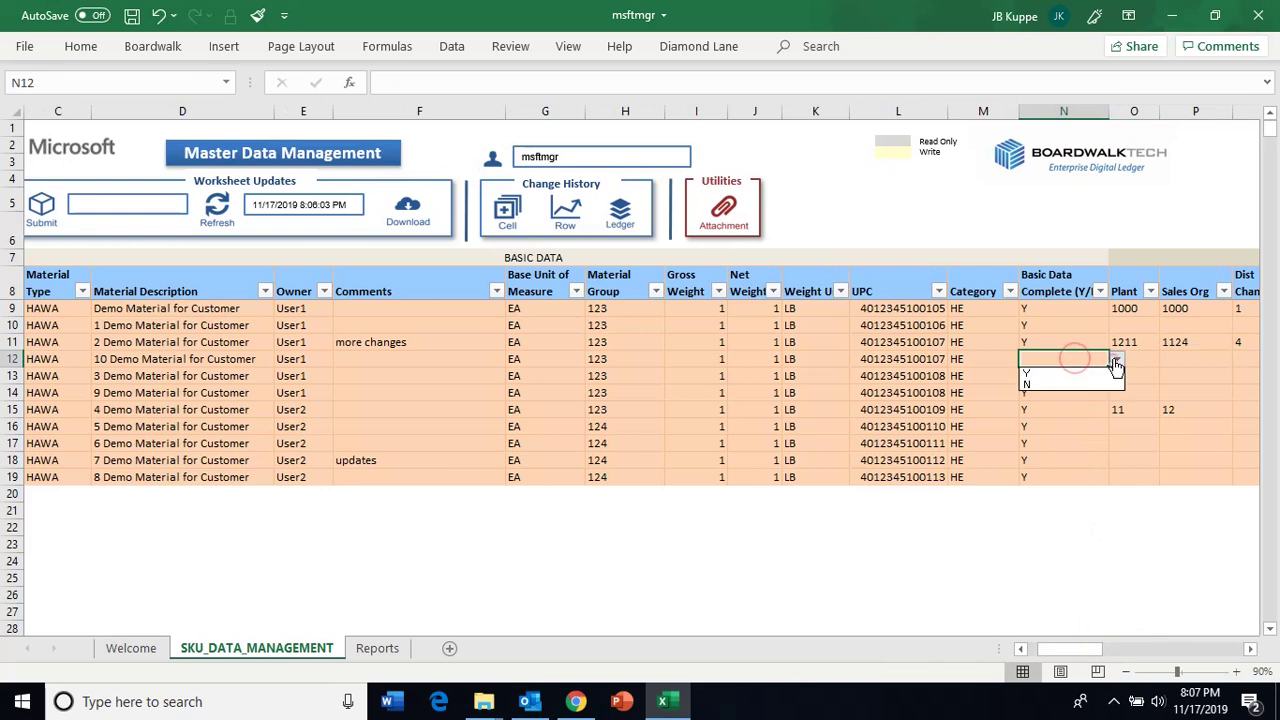
left_click(1058, 373)
left_click_drag(1070, 648, 1062, 648)
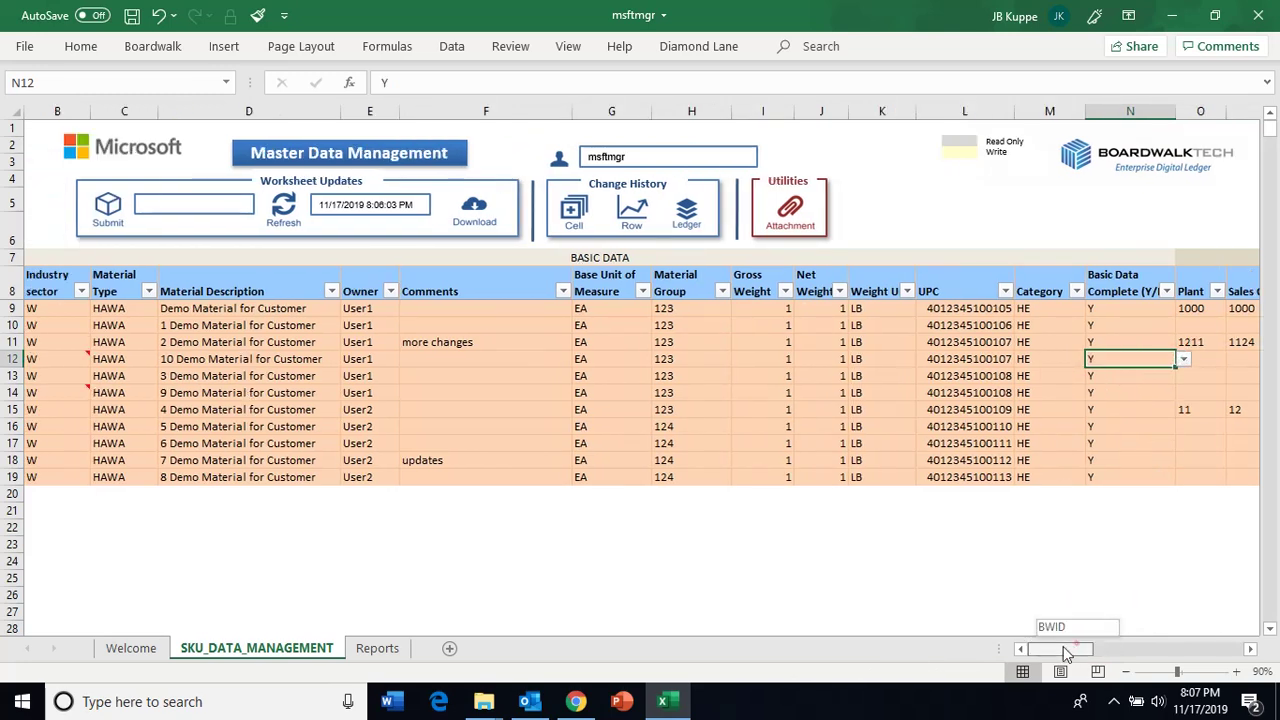
left_click(845, 426)
- Submit the worksheet to Boardwalk, entering 'data updates' as the transaction comment
left_click(107, 210)
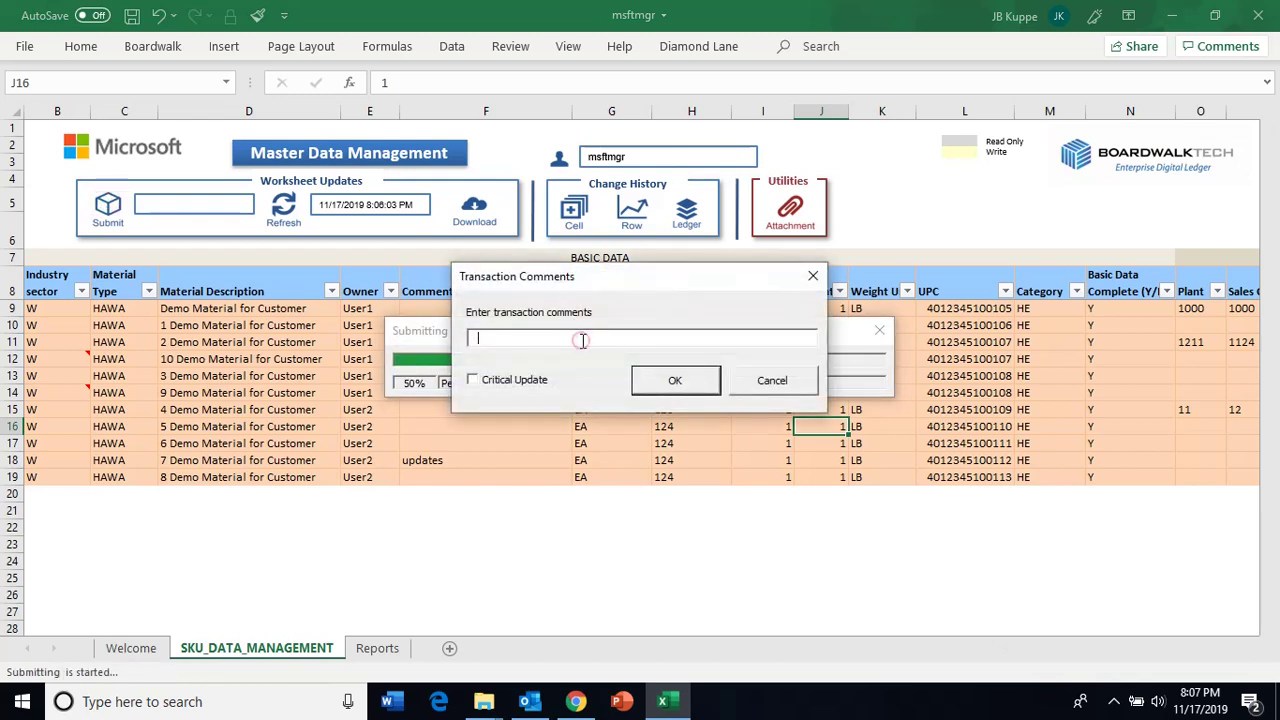
left_click(582, 340)
type("data updates")
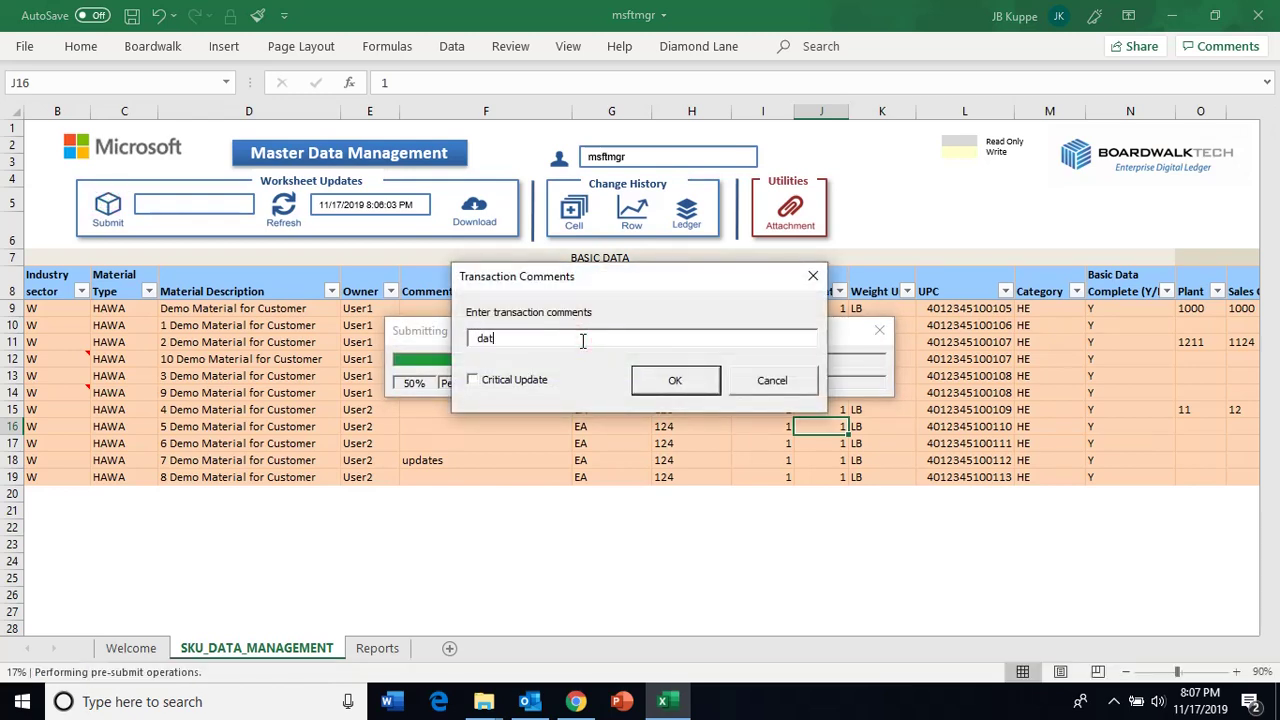
left_click(668, 390)
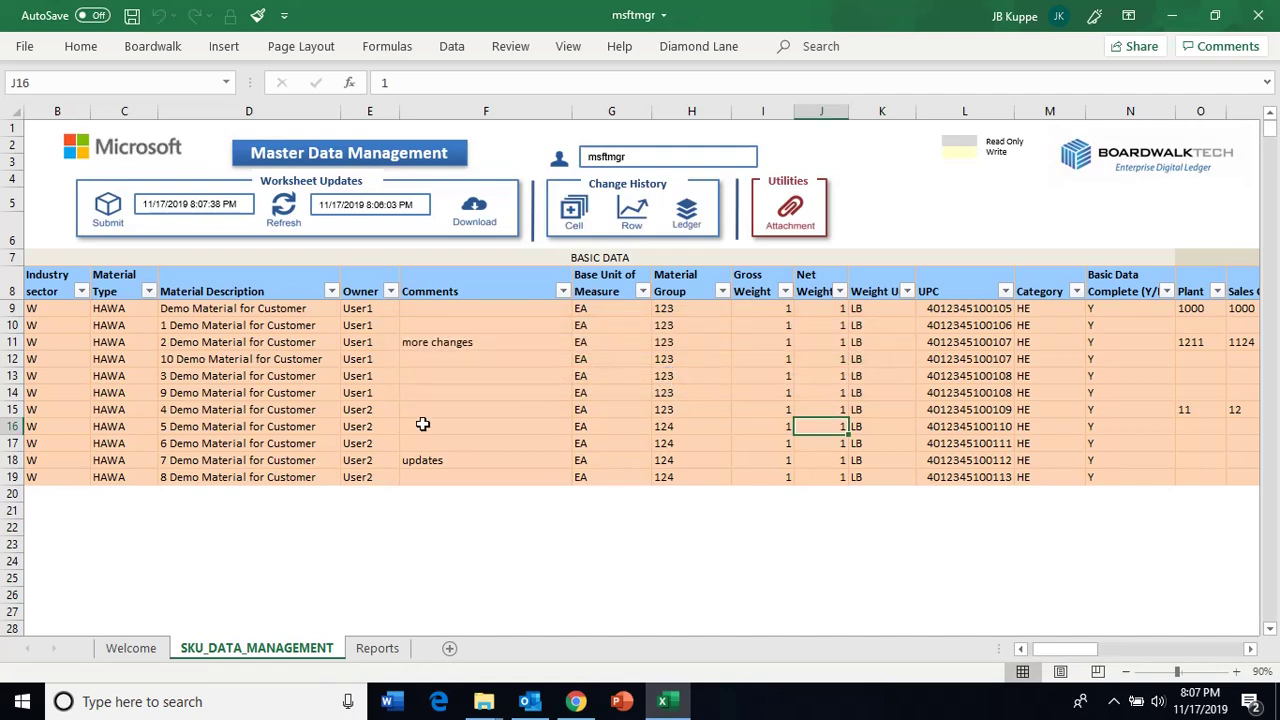
- Unhide the hidden USER_ROW_ACCESS sheet
right_click(324, 648)
left_click(390, 600)
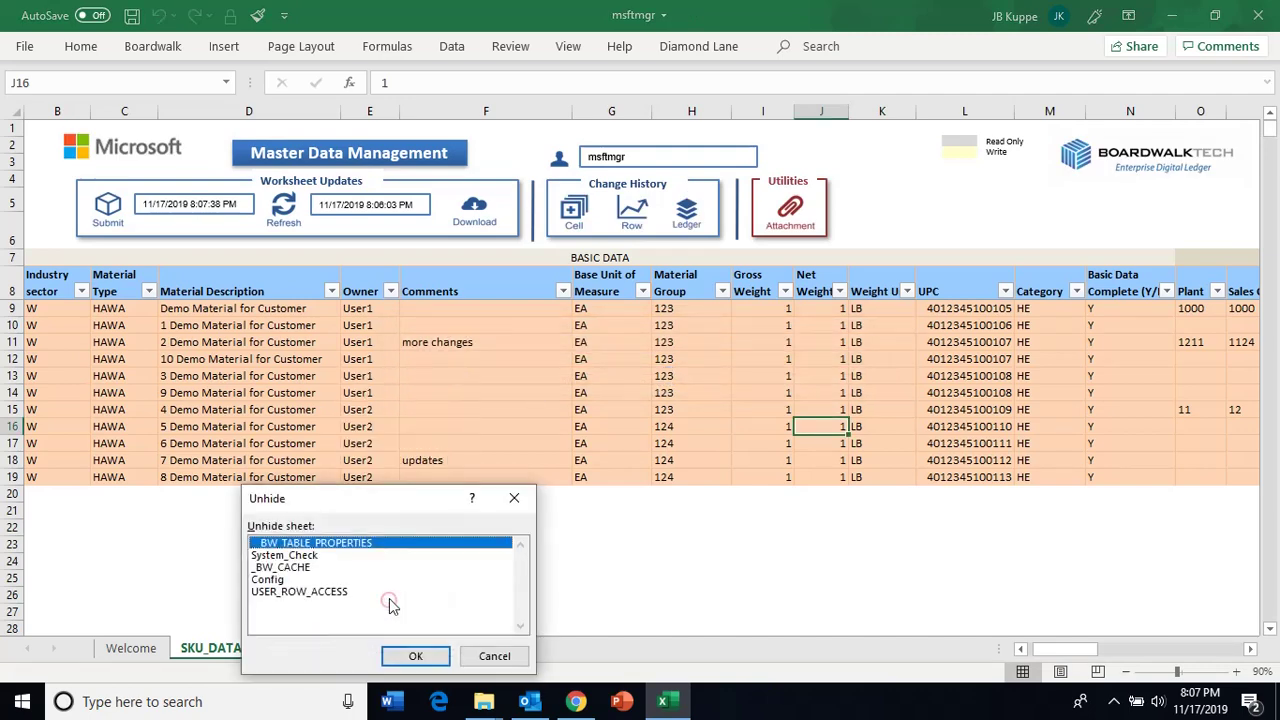
double_click(301, 594)
left_click(434, 316)
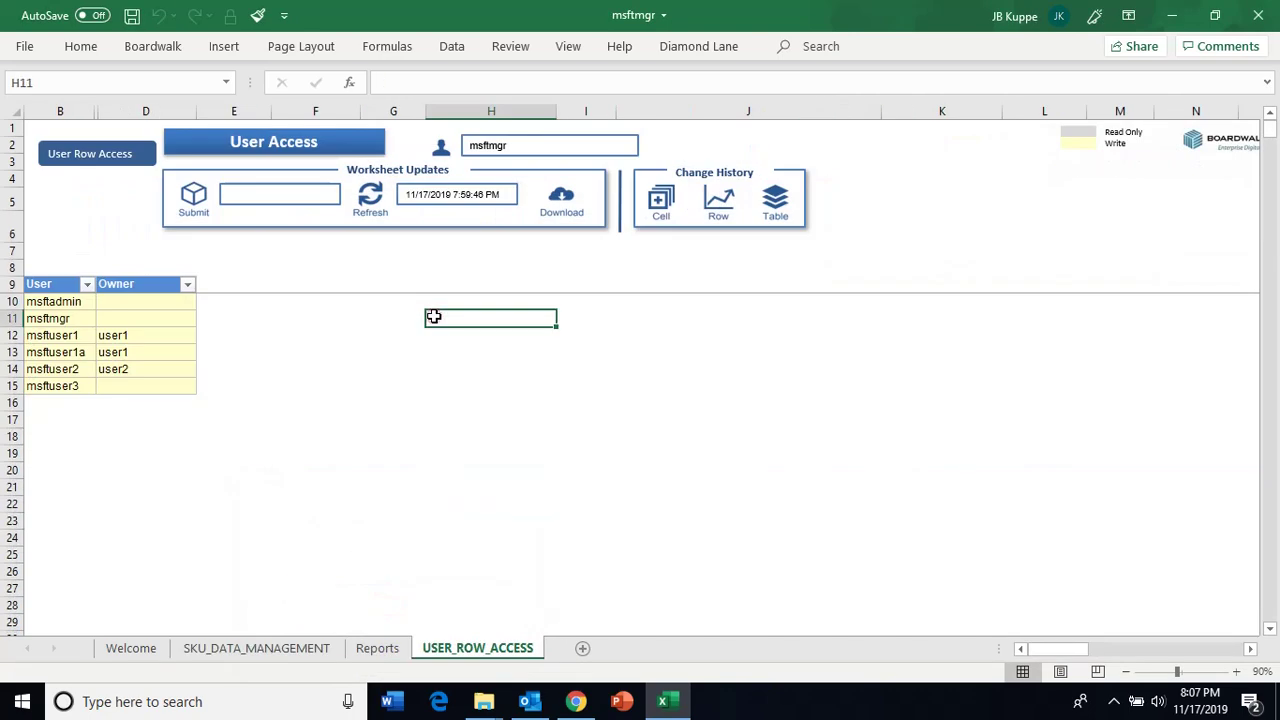
- Compare row 12's owner User1 with the USER_ROW_ACCESS mappings for msftuser1 and msftuser2
left_click(309, 657)
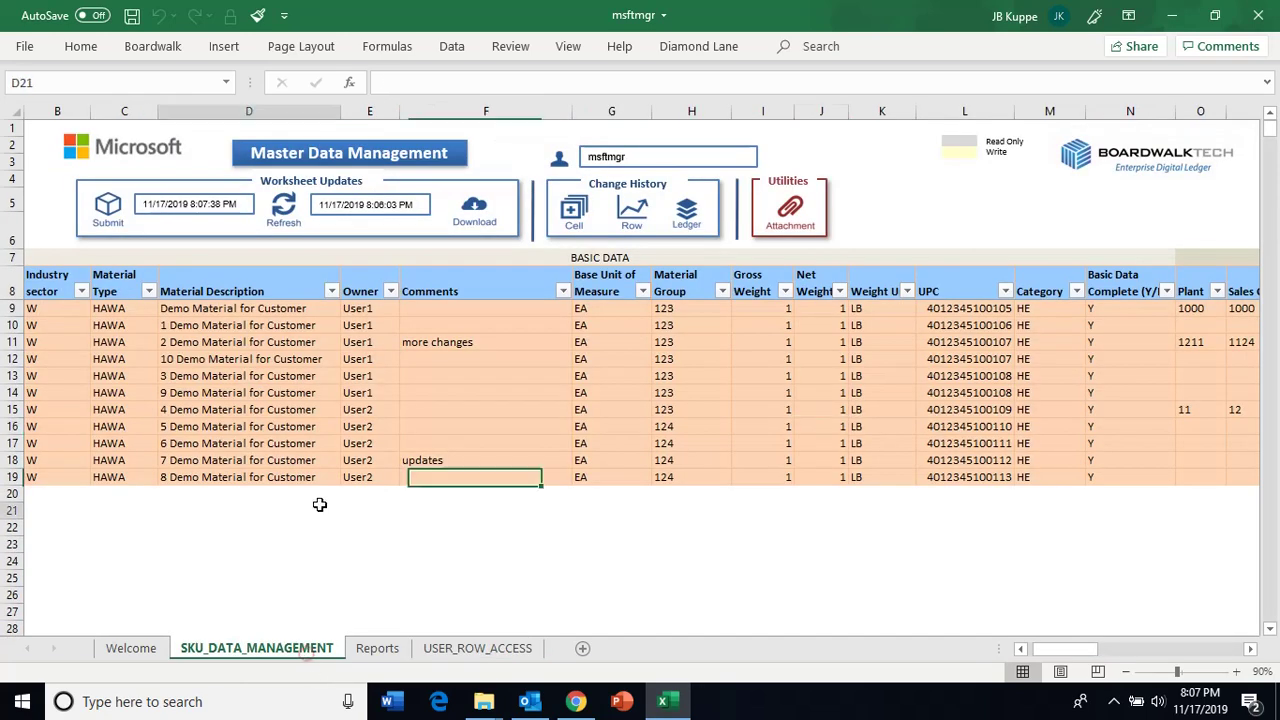
left_click_drag(360, 291, 826, 475)
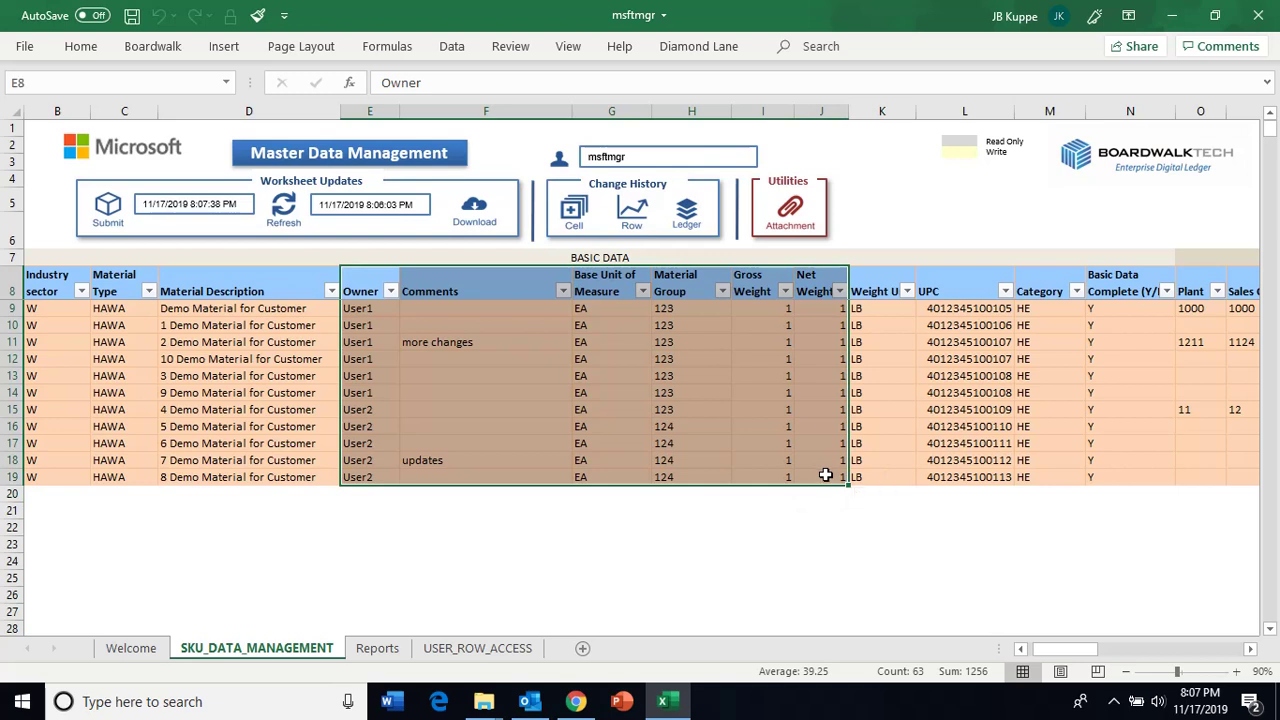
left_click(360, 357)
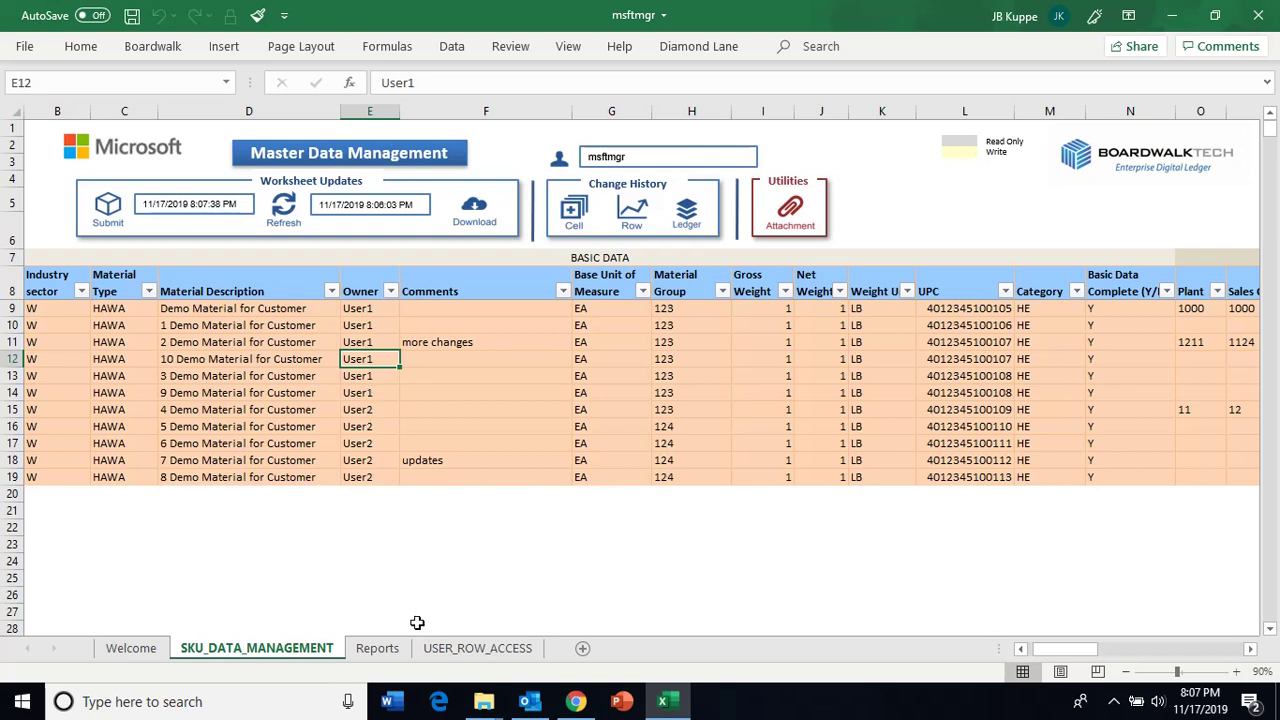
left_click(445, 648)
left_click(430, 537)
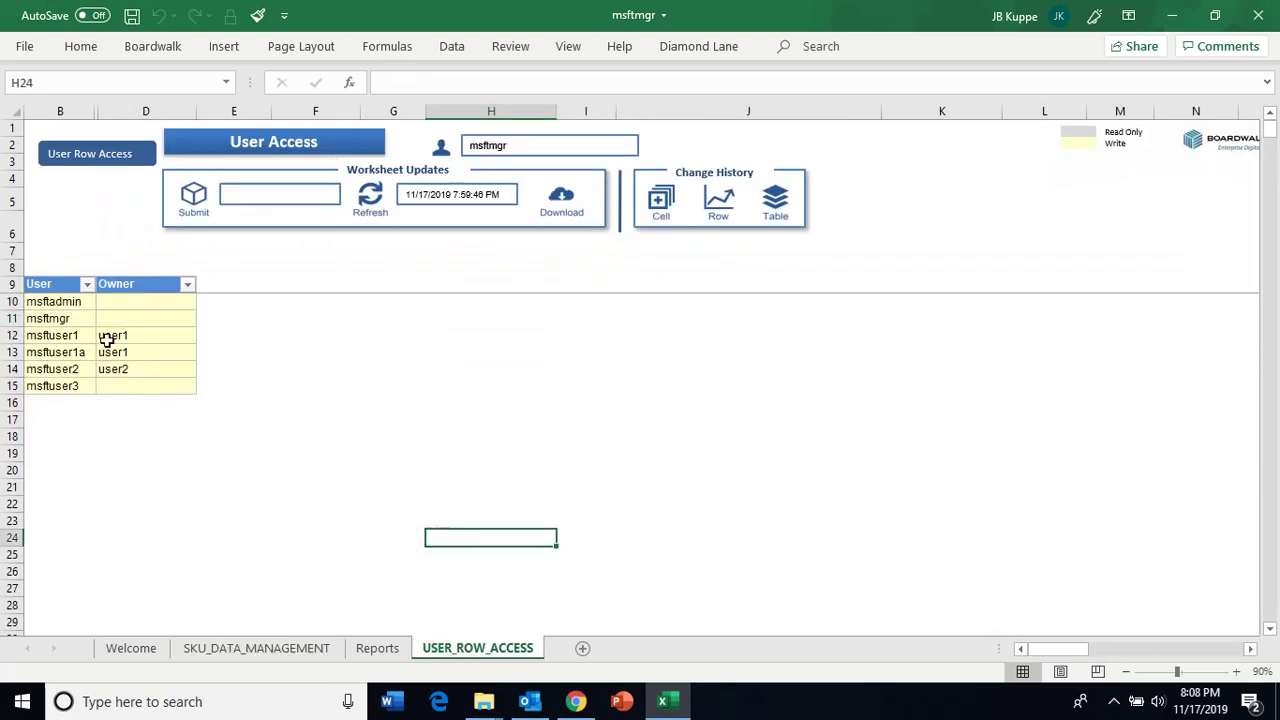
left_click_drag(57, 343, 138, 339)
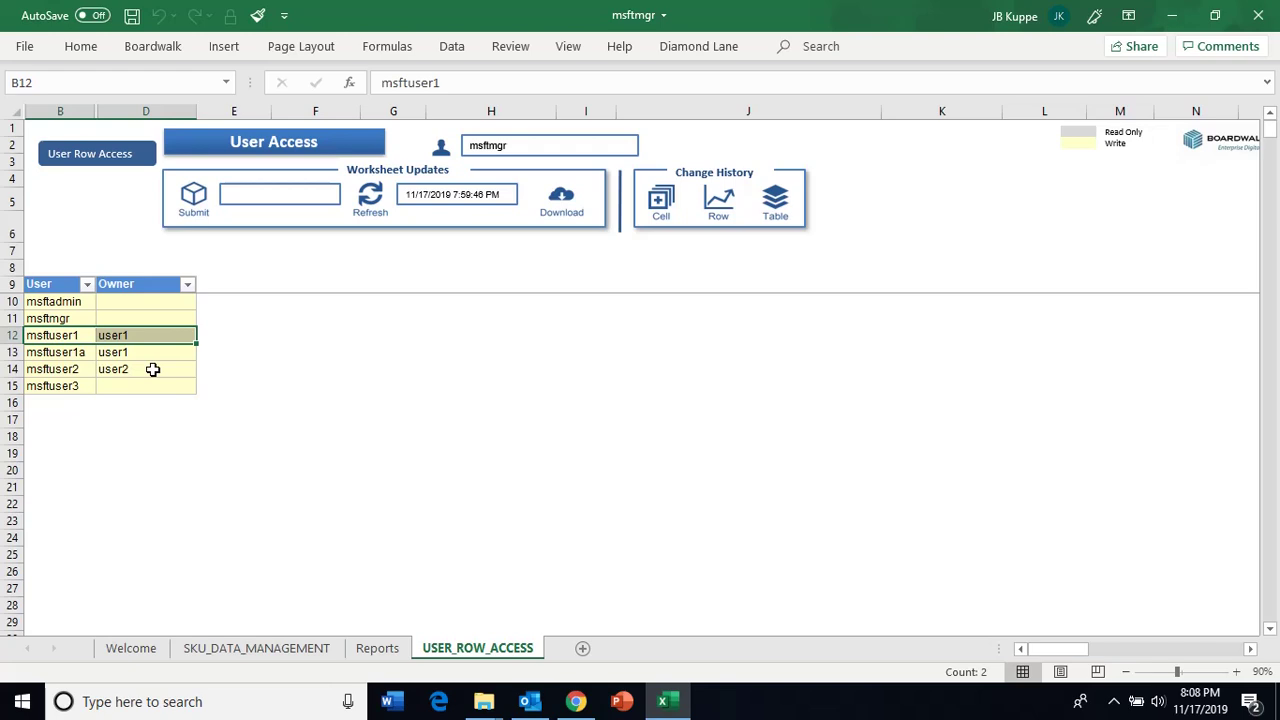
left_click(134, 370)
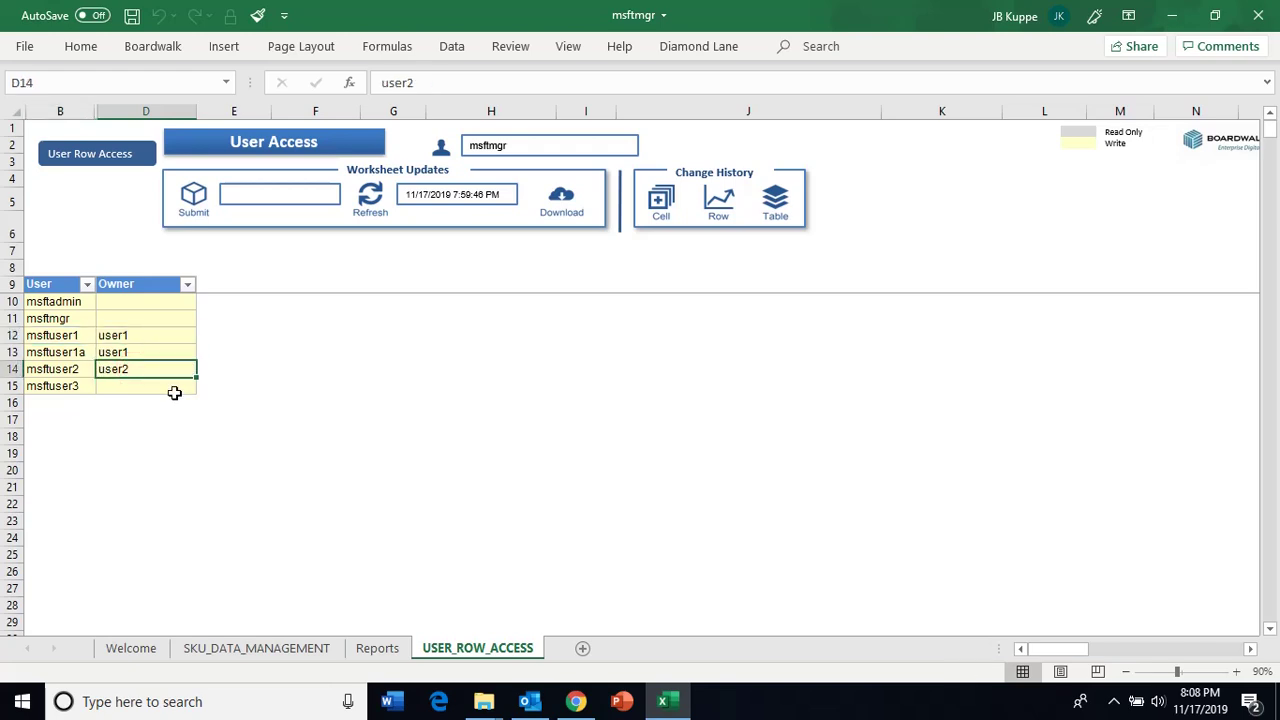
- Back on SKU_DATA_MANAGEMENT, glance over the MRP columns and save the msftmgr workbook
left_click(320, 648)
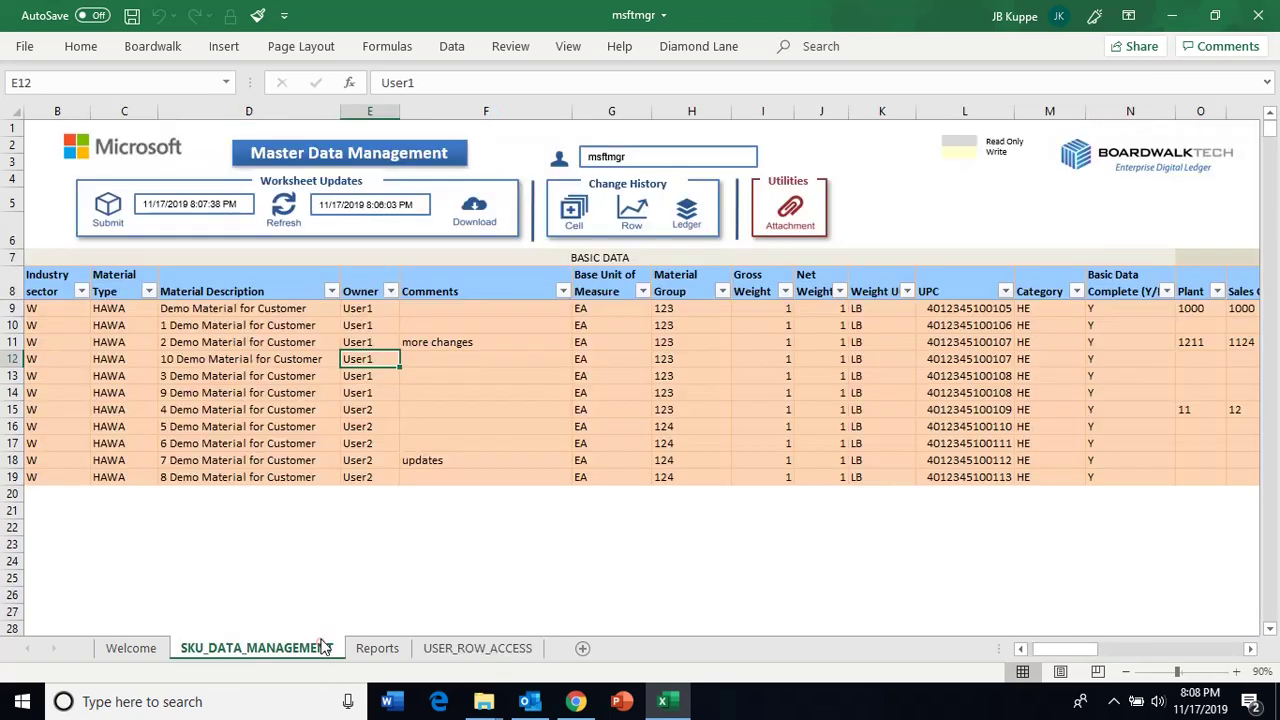
left_click(551, 494)
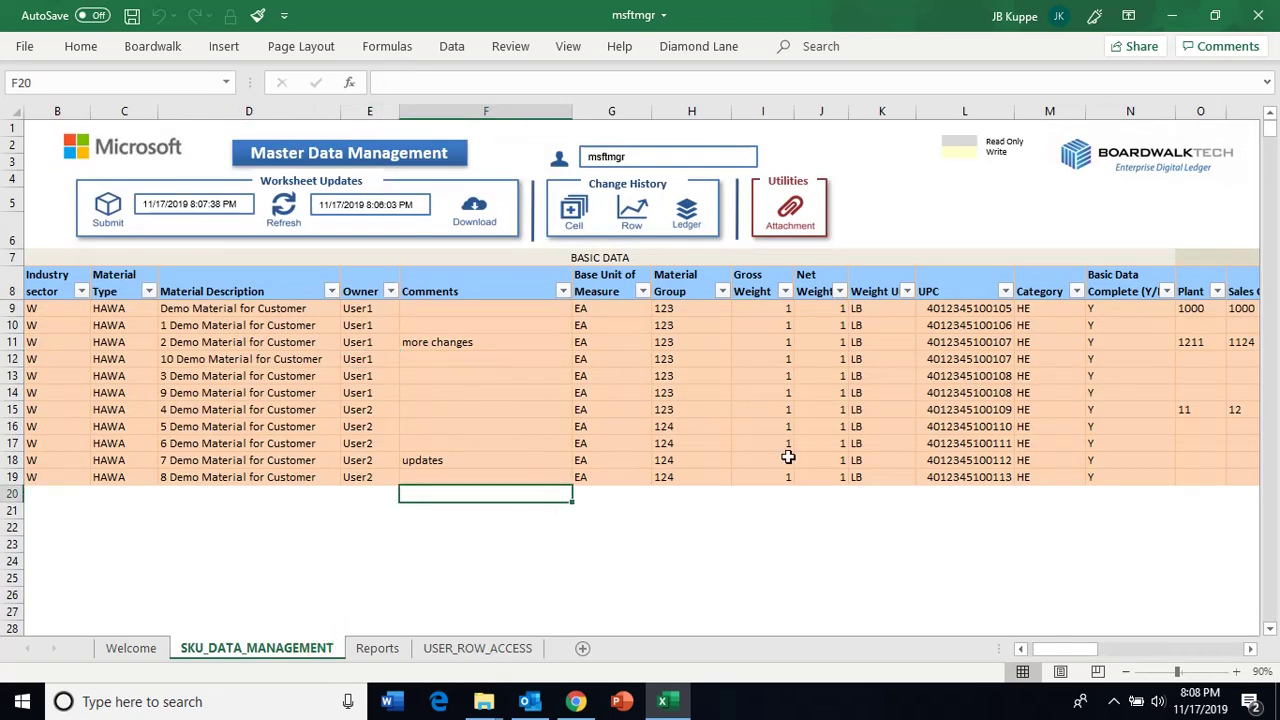
left_click_drag(1052, 648, 1172, 652)
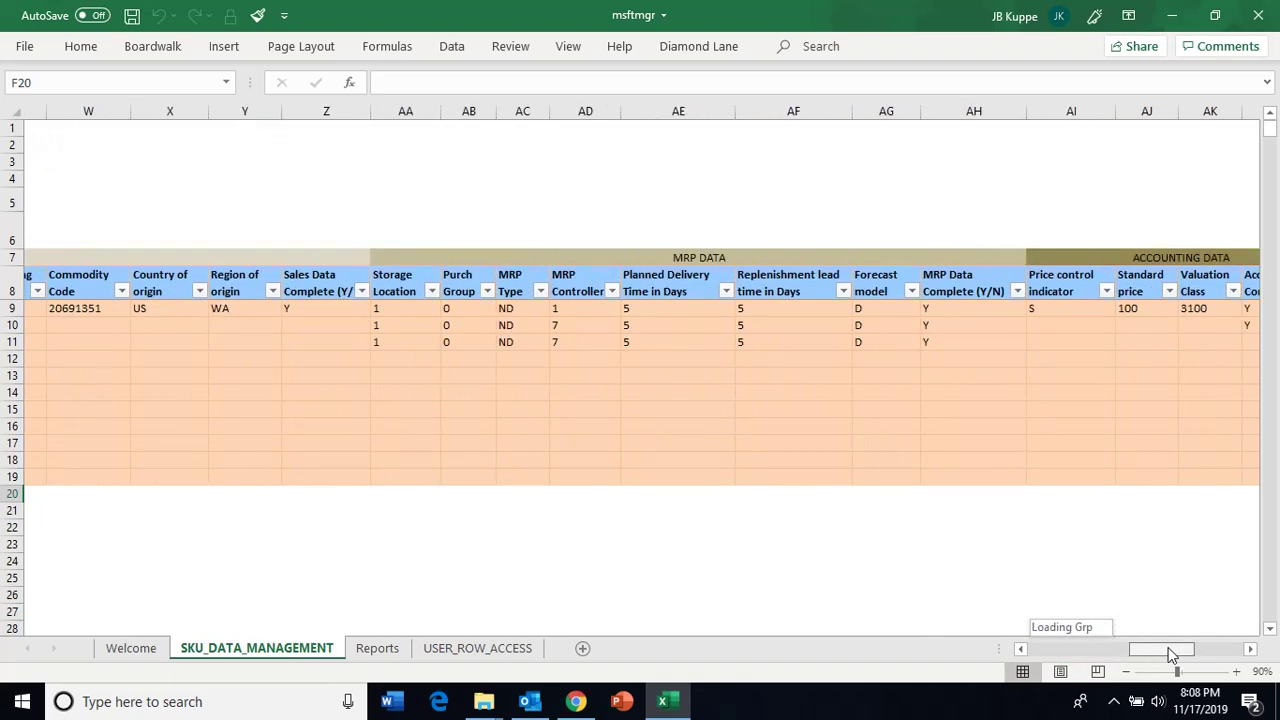
left_click_drag(1172, 652, 1077, 652)
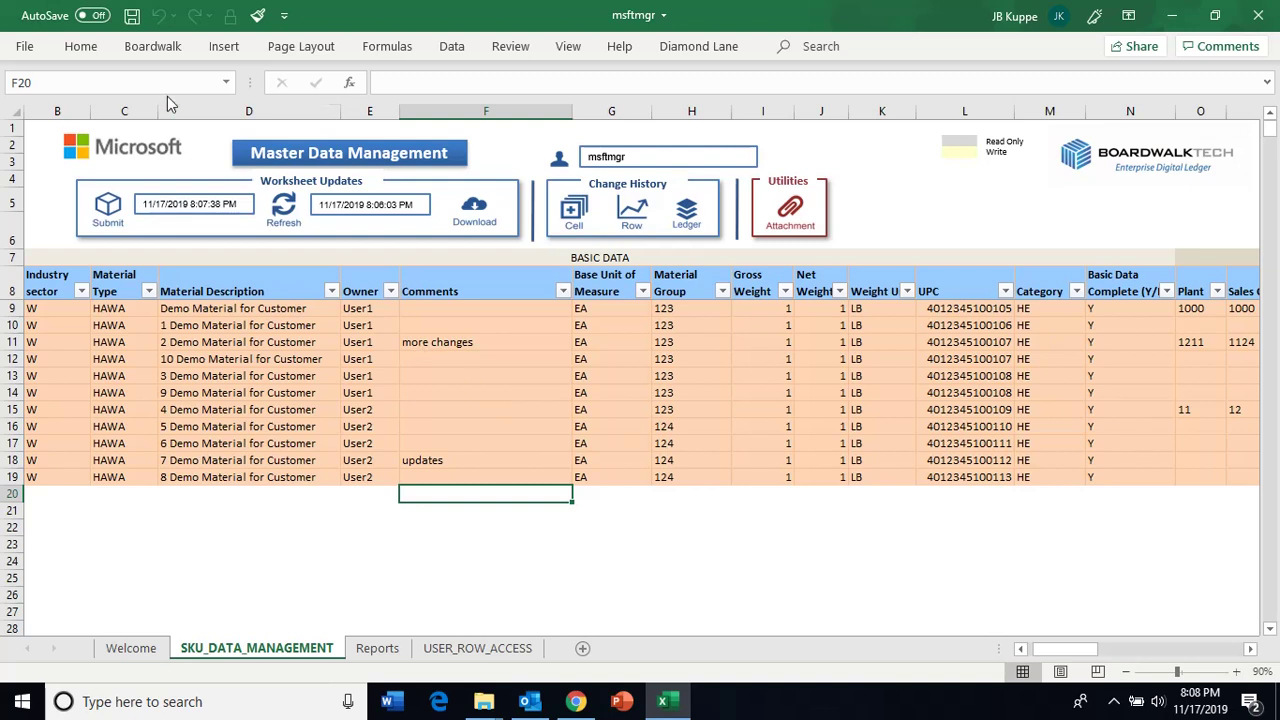
left_click(131, 15)
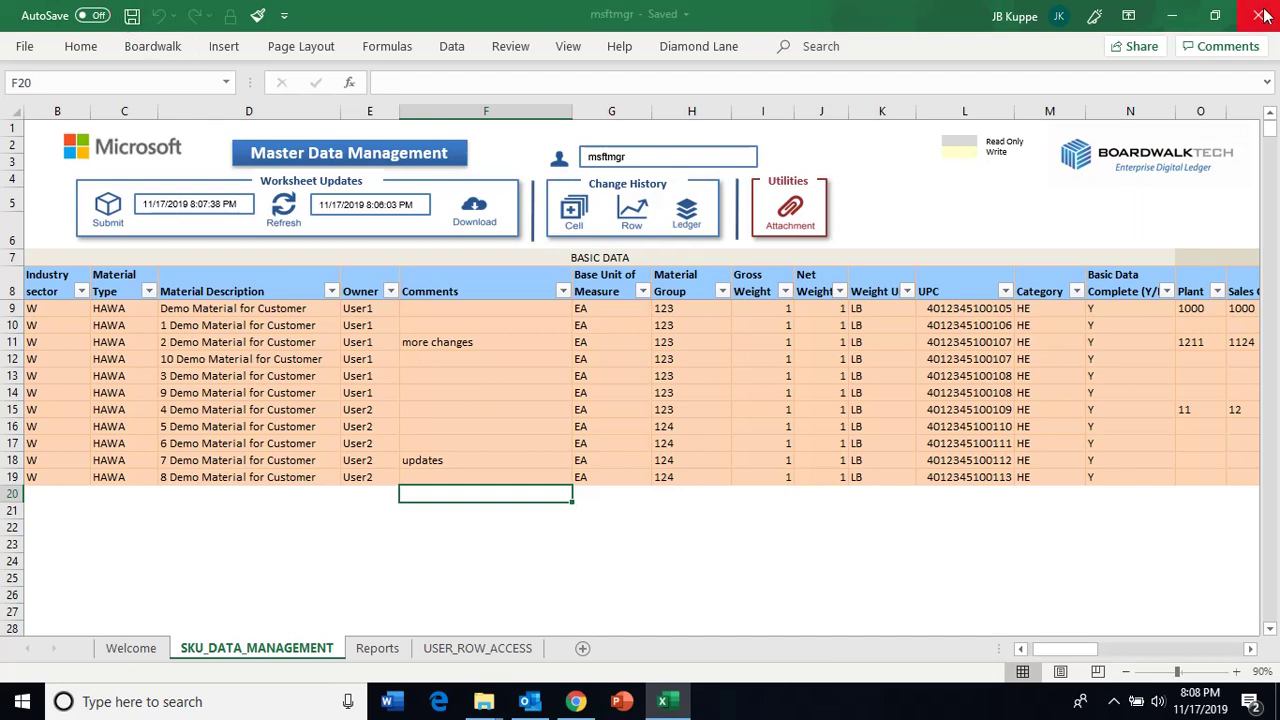
- Close the msftmgr workbook in Excel and open msftuser1 from the MDM folder
left_click(1258, 14)
left_click(400, 405)
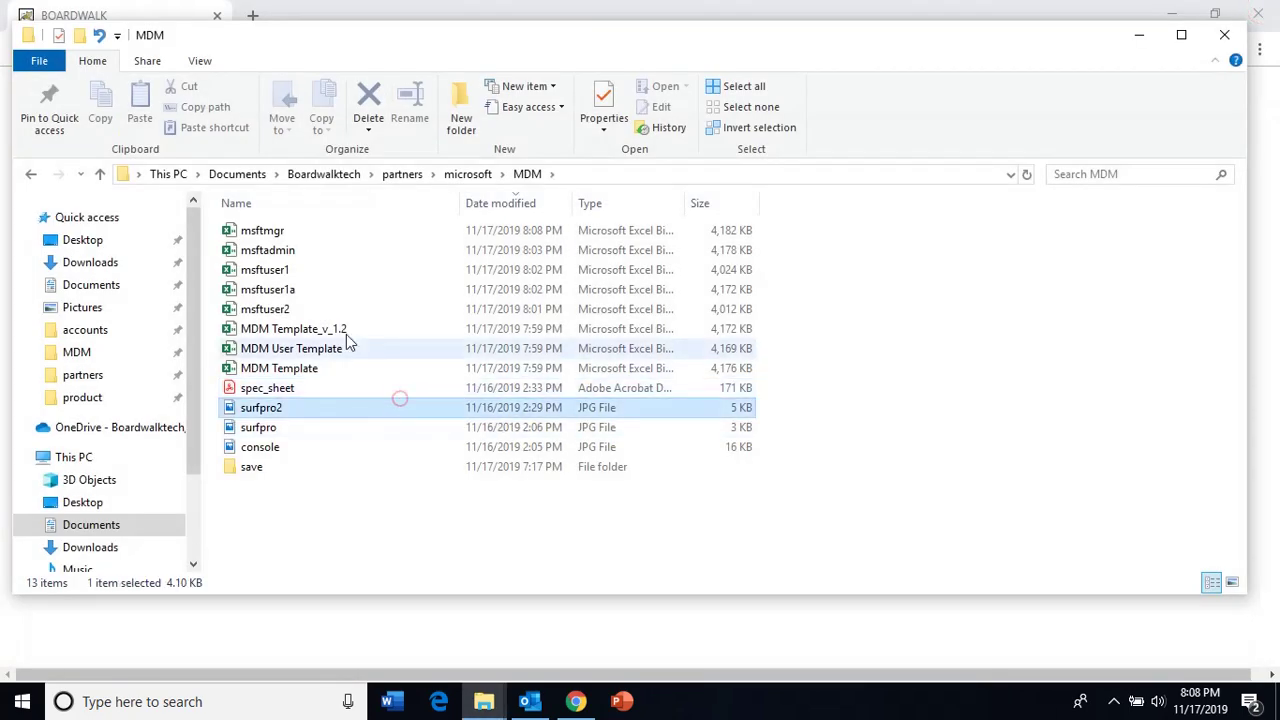
left_click(271, 276)
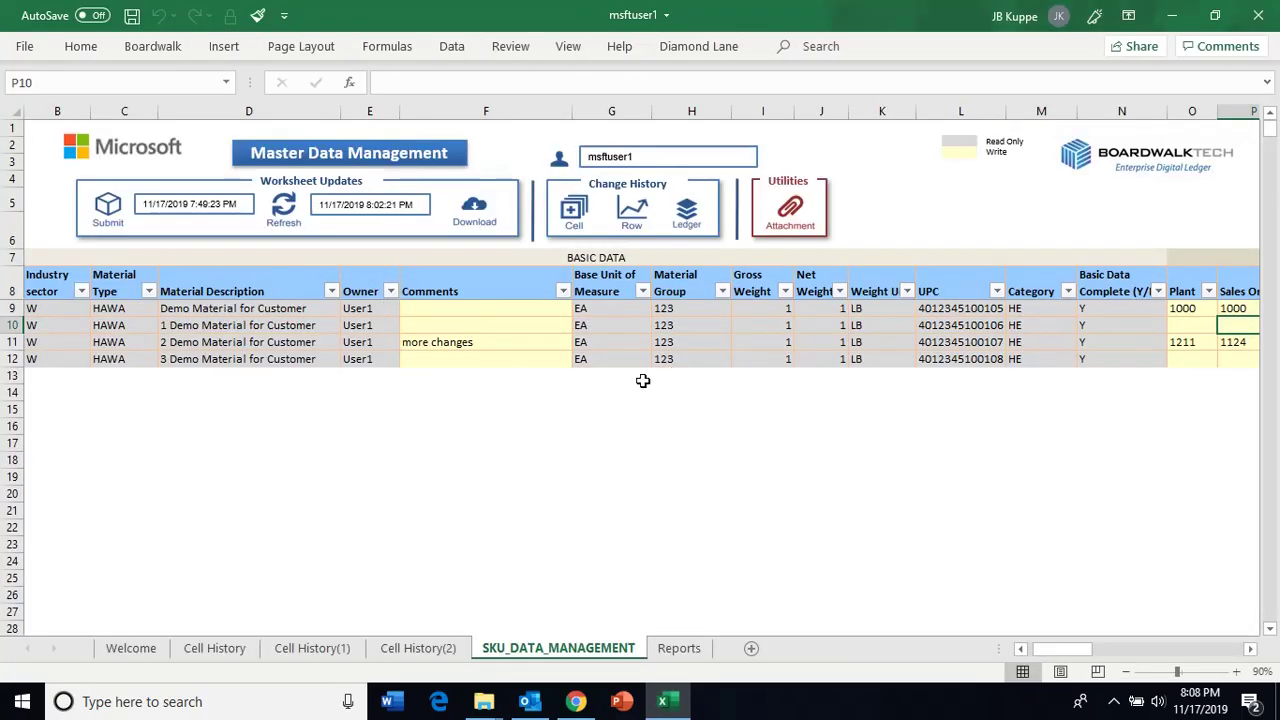
double_click(670, 330)
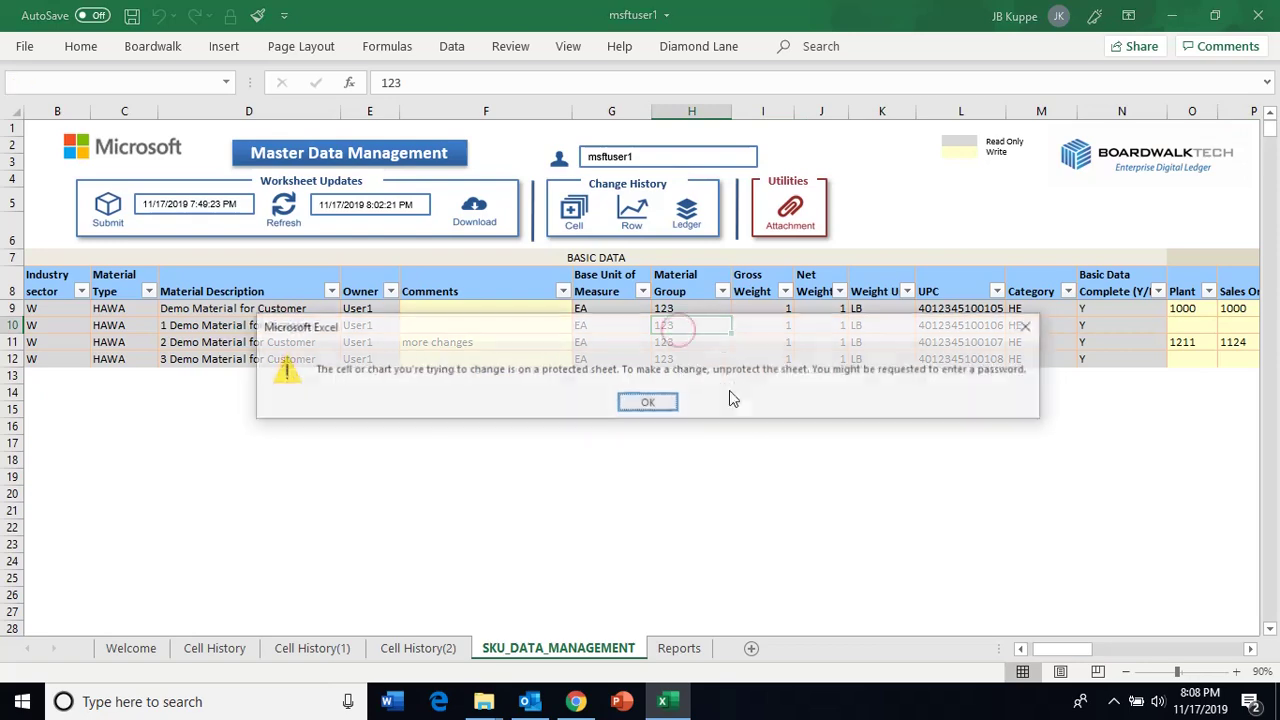
left_click(676, 410)
left_click(466, 338)
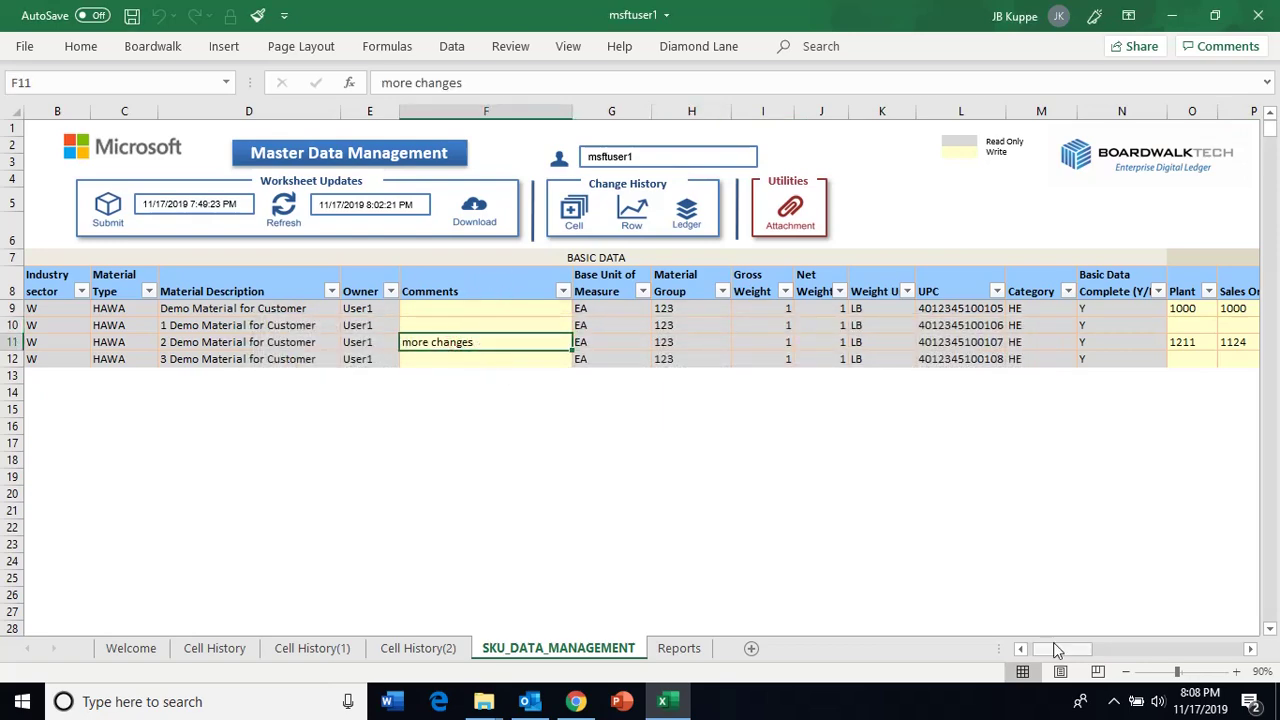
left_click_drag(1062, 648, 1107, 648)
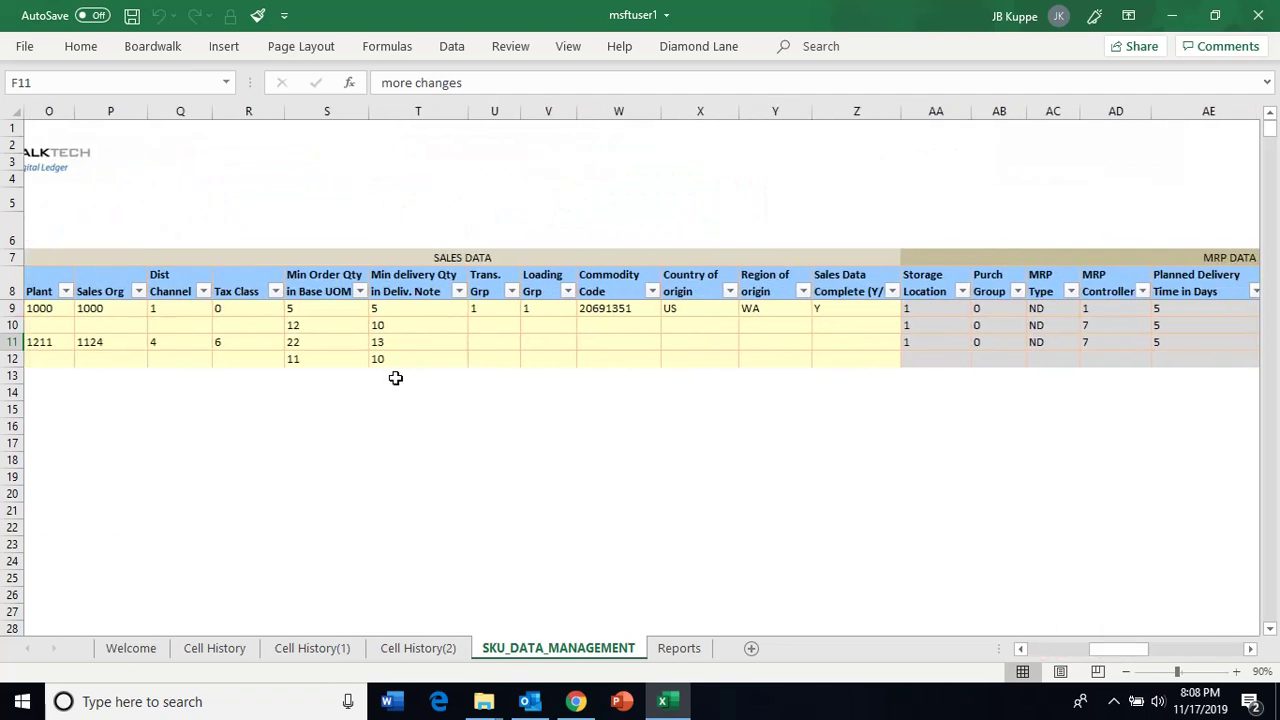
left_click_drag(239, 330, 771, 340)
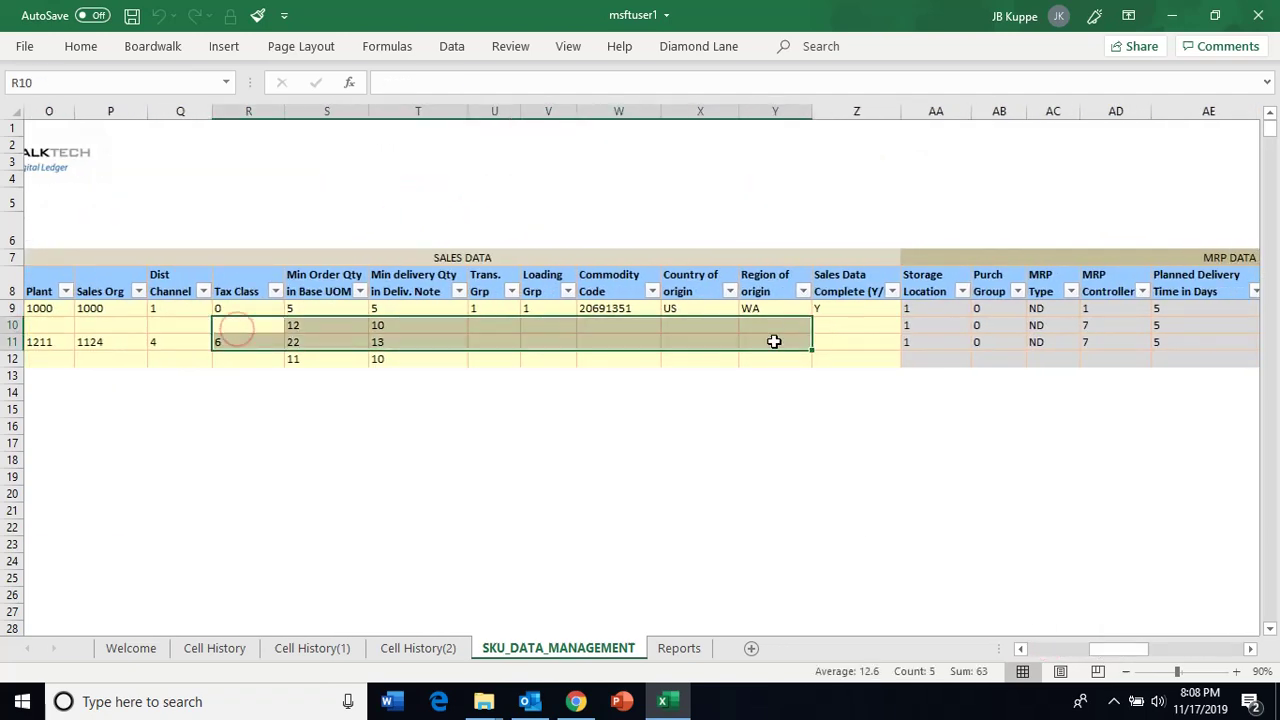
left_click(975, 328)
left_click_drag(1128, 649, 1062, 650)
left_click(785, 332)
- Refresh msftuser1 from the server after logging in, bringing in the 10 and 9 Demo Material rows
left_click(449, 359)
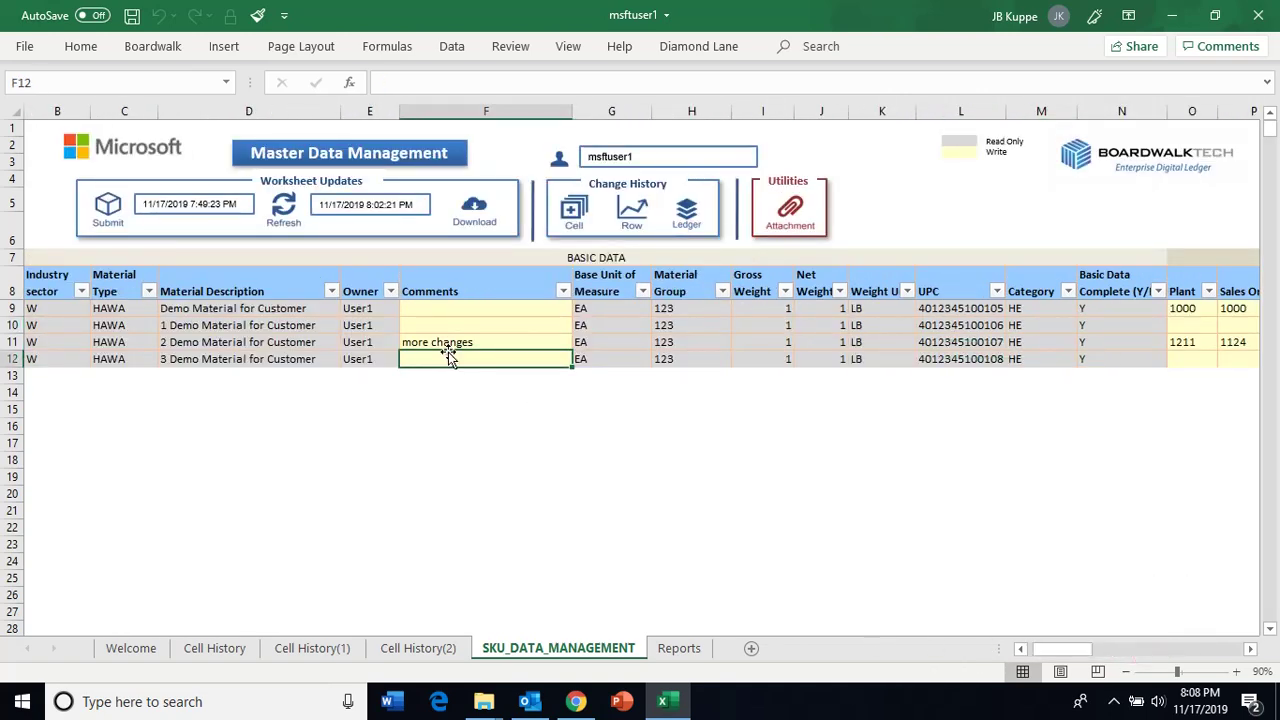
left_click(284, 208)
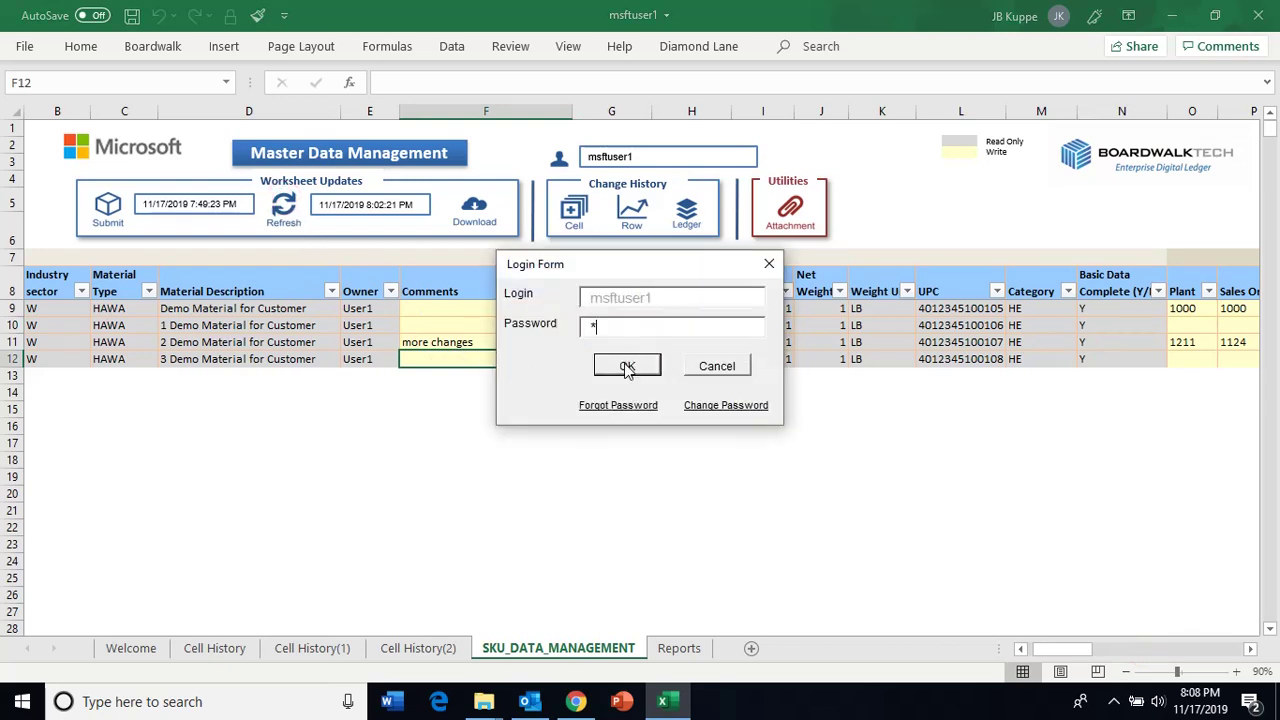
left_click(627, 366)
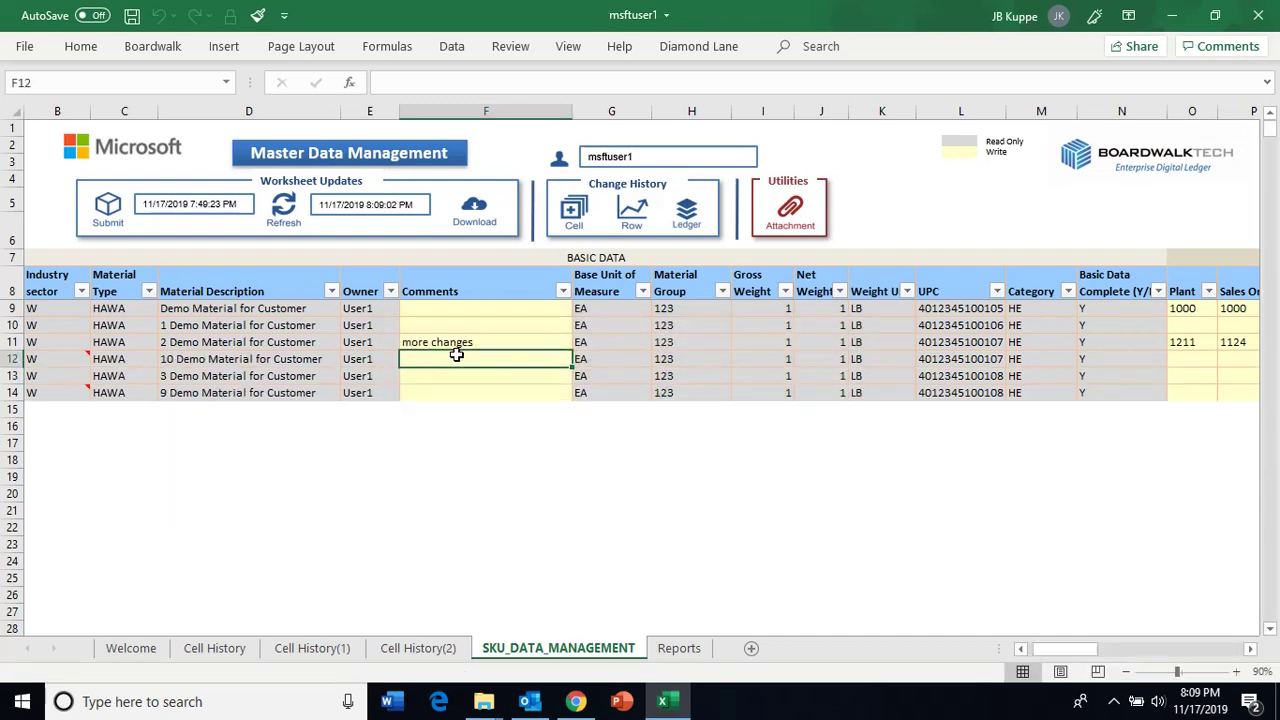
- Check the new rows 12 and 14, then select the word 'changes' in F11's comment
mouse_move(76, 362)
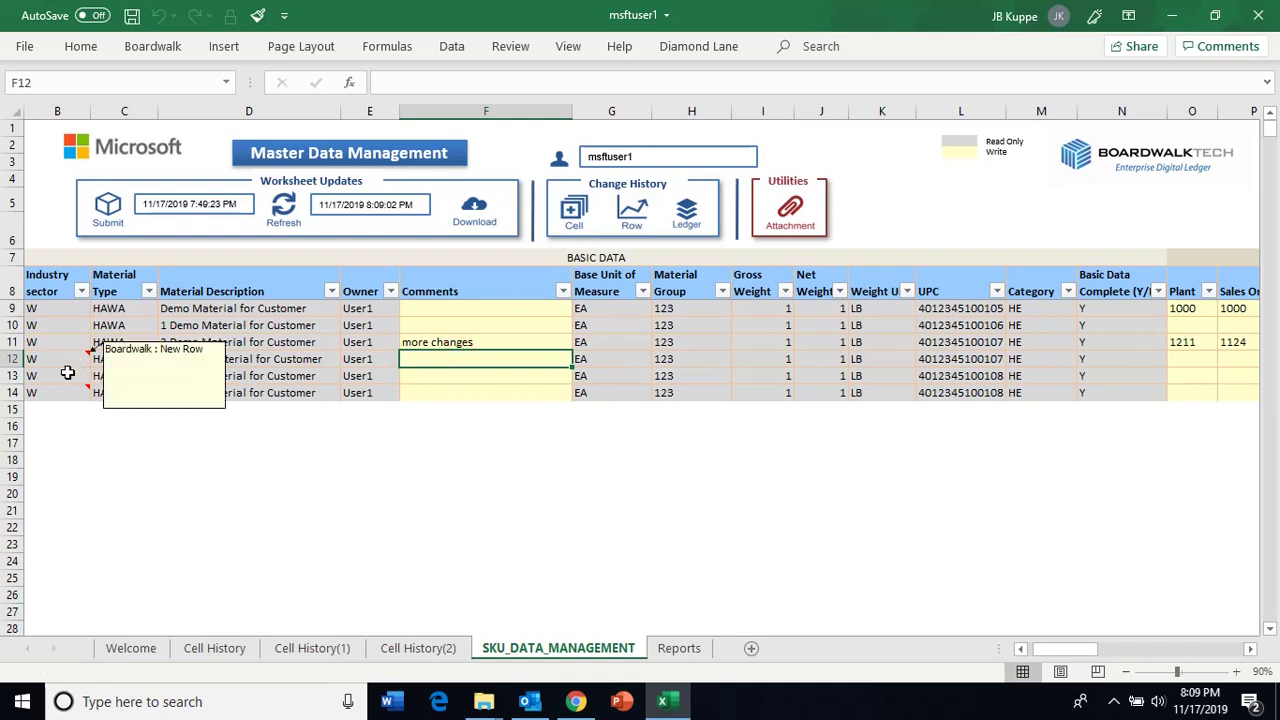
mouse_move(66, 388)
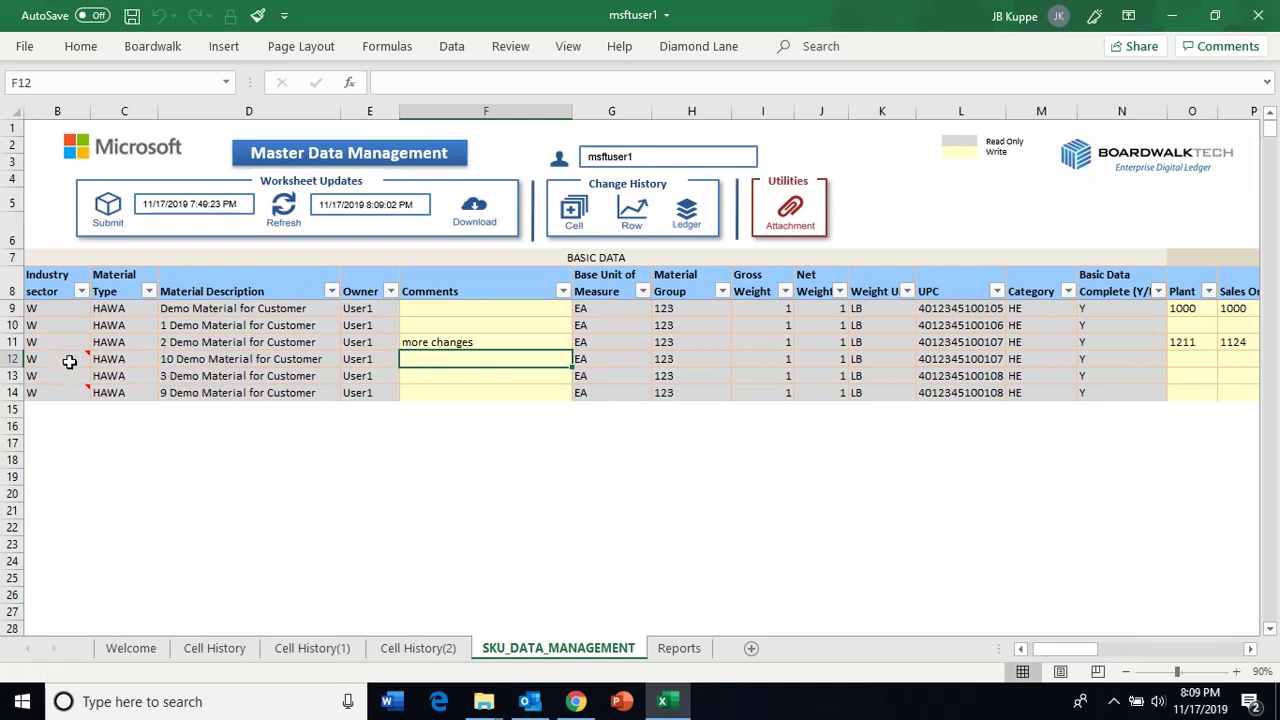
left_click(70, 360)
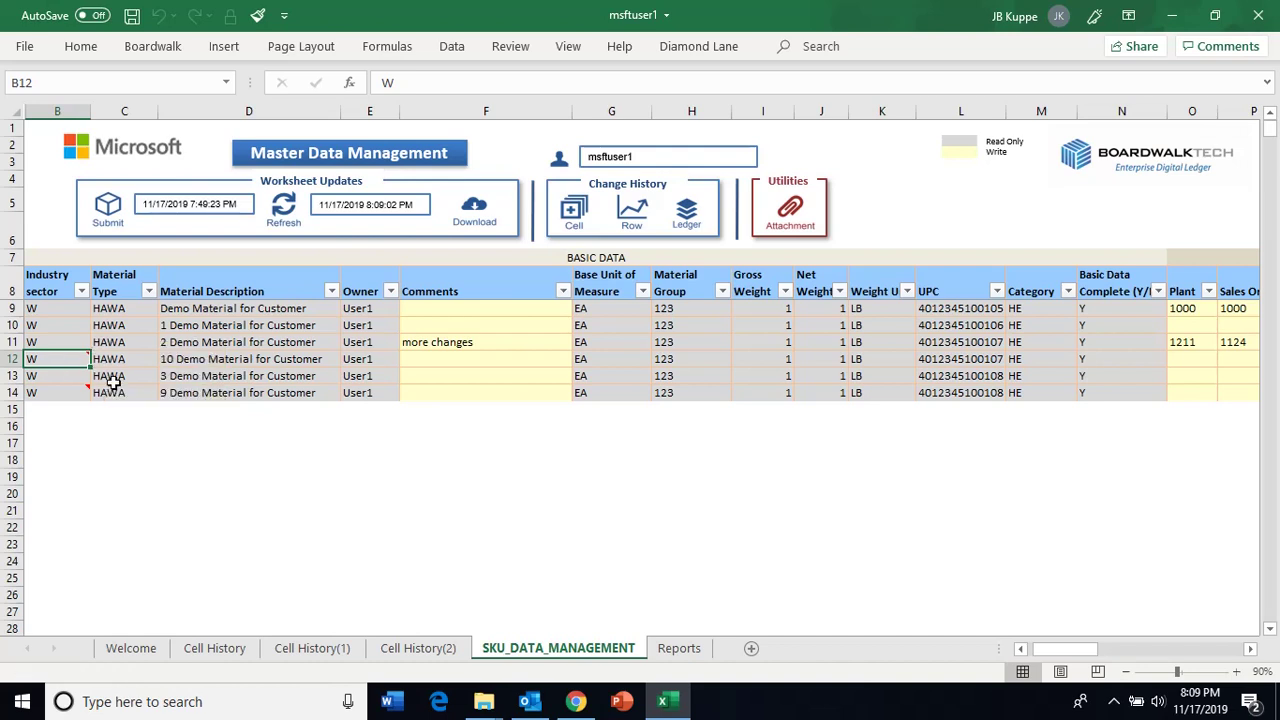
left_click(80, 392)
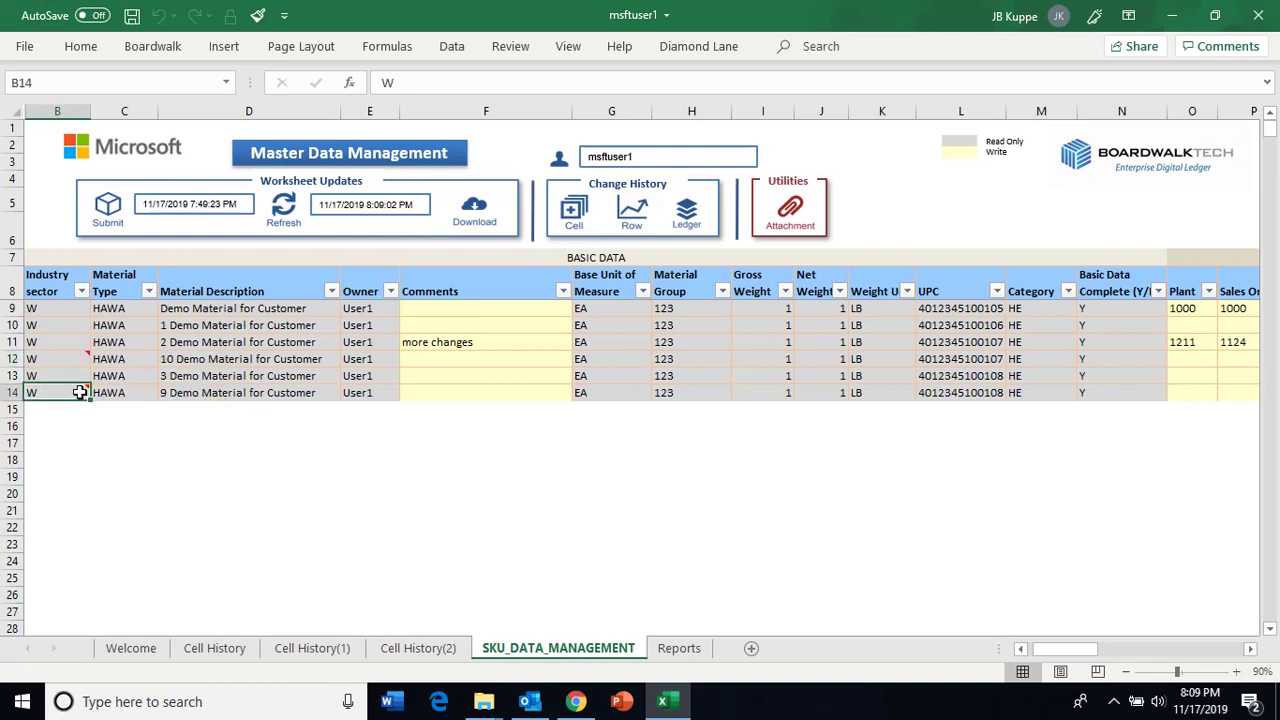
left_click(465, 345)
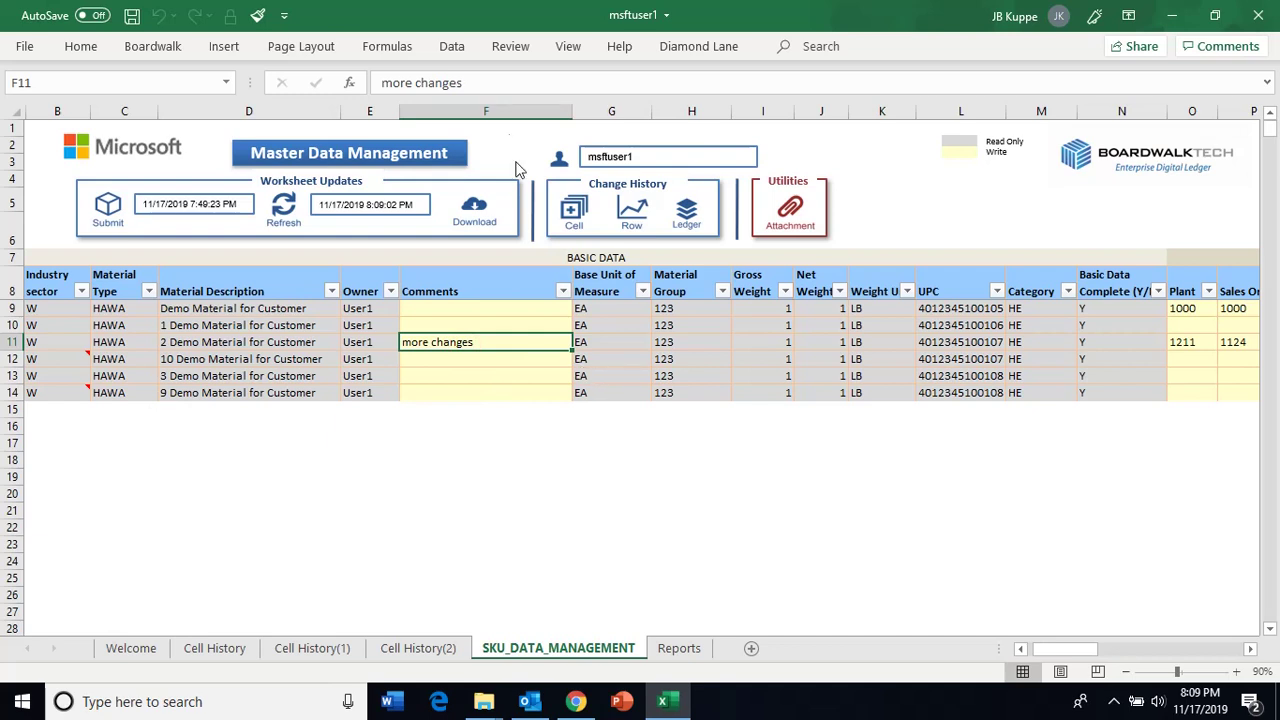
double_click(432, 83)
- Change F11's comment from 'more changes' to 'more updates'
type("updat")
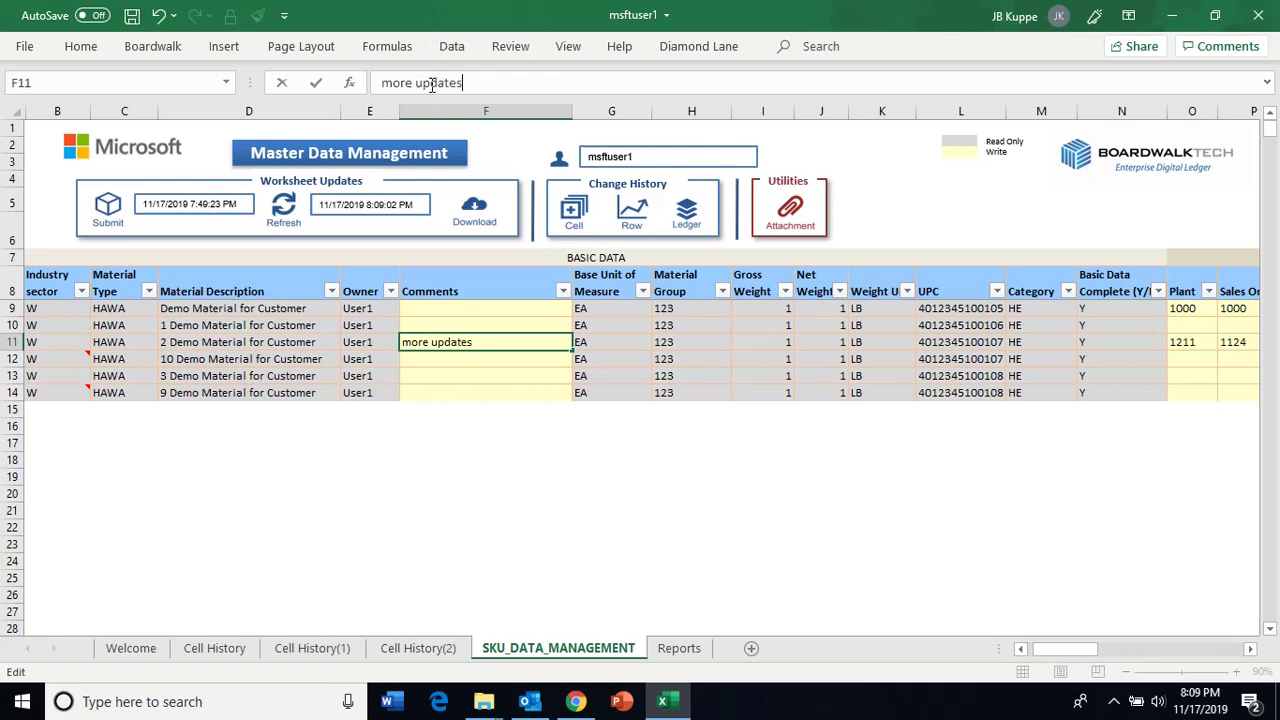
key("Return")
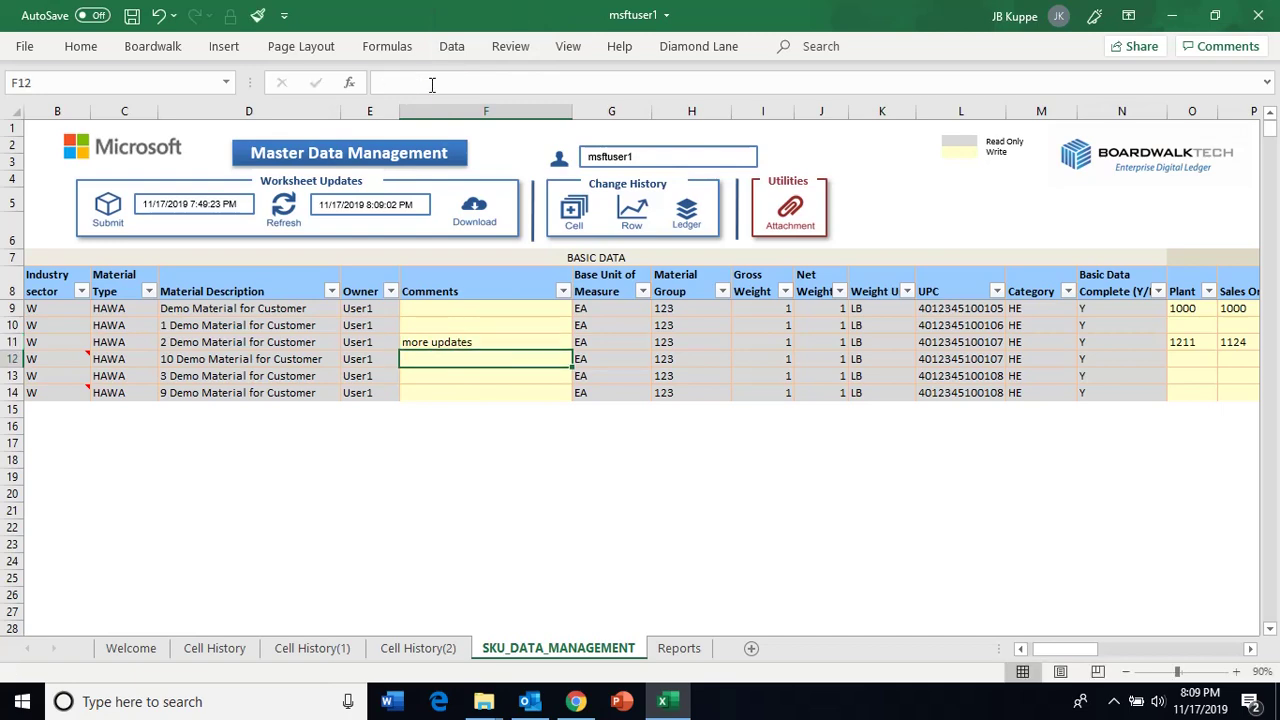
left_click_drag(1058, 650, 1100, 645)
- Copy row 11's sales values 1124, 4, 6, 22 (P11:S11) into rows 14 and 12
left_click_drag(512, 342, 728, 342)
key("ctrl+c")
left_click(545, 392)
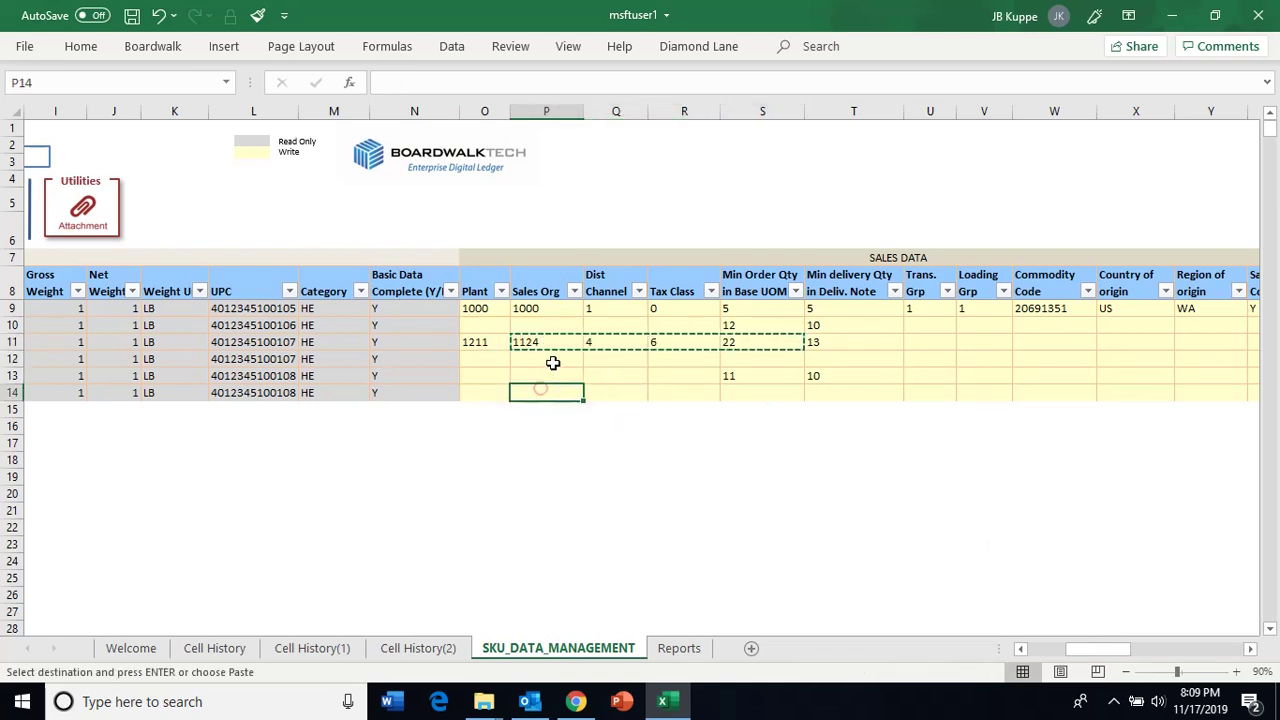
key("ctrl+v")
left_click(551, 358)
key("ctrl+v")
left_click(837, 508)
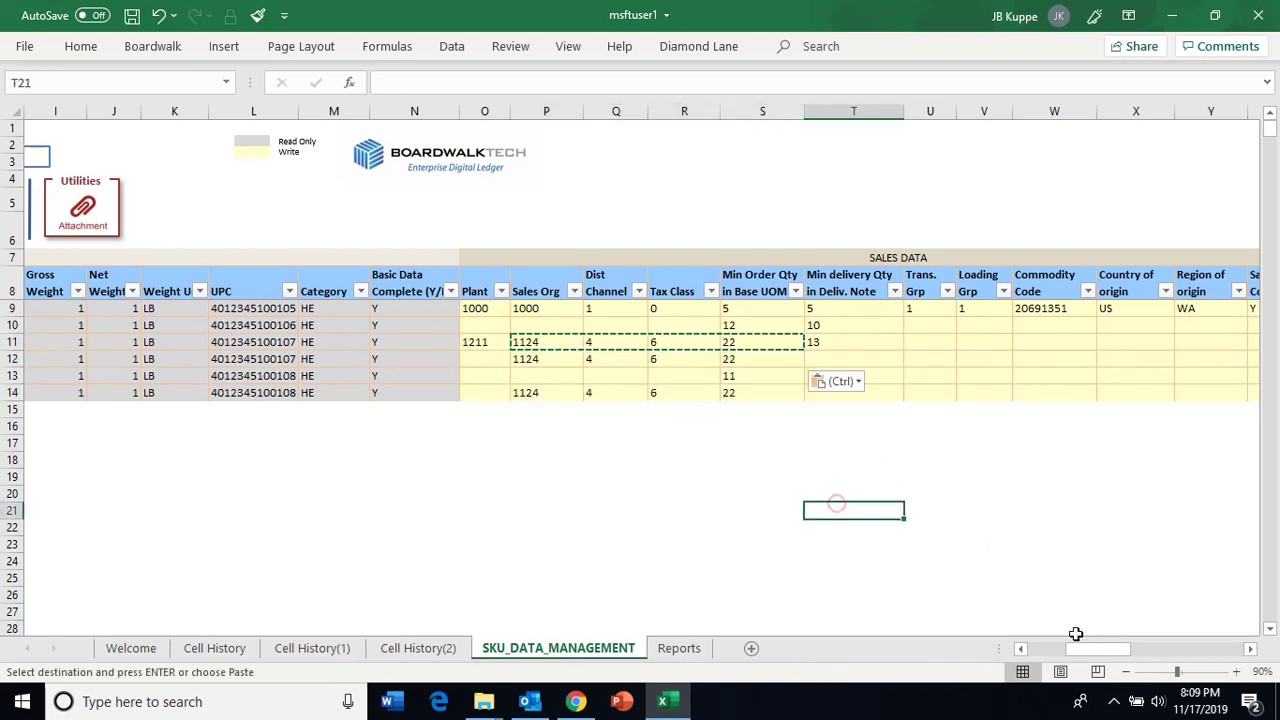
left_click_drag(1080, 648, 1214, 652)
mouse_move(846, 340)
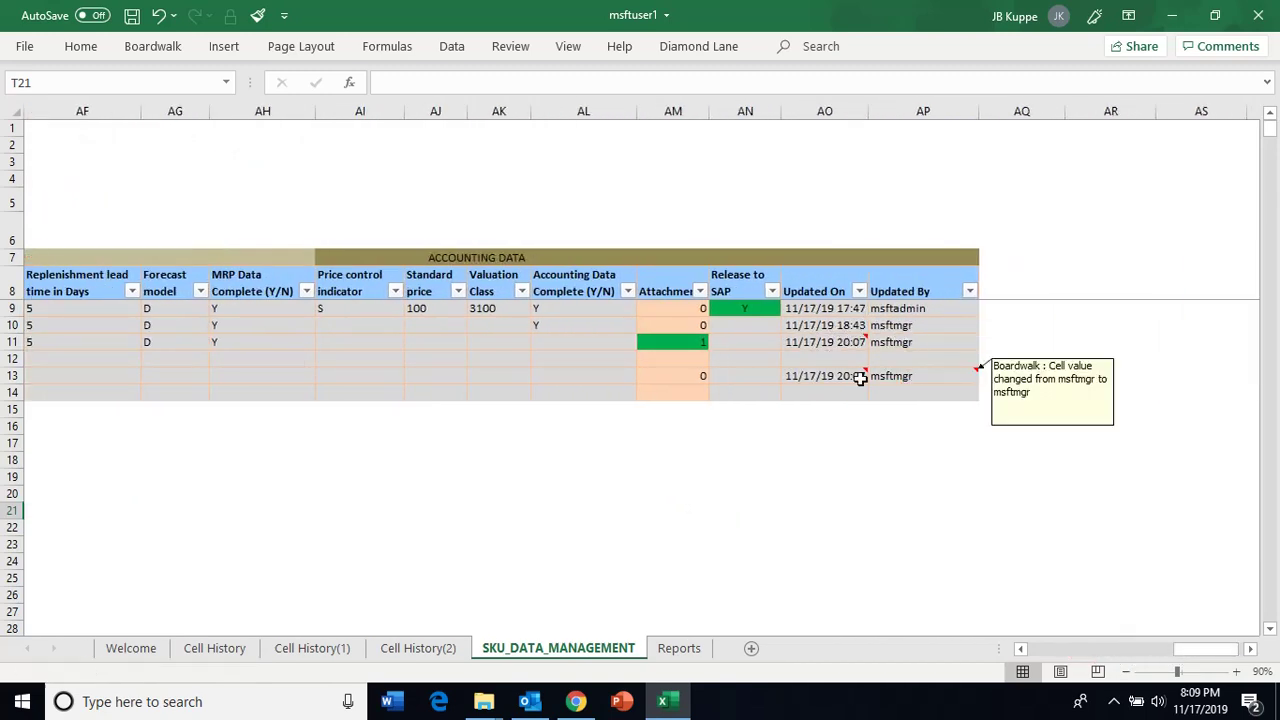
mouse_move(807, 374)
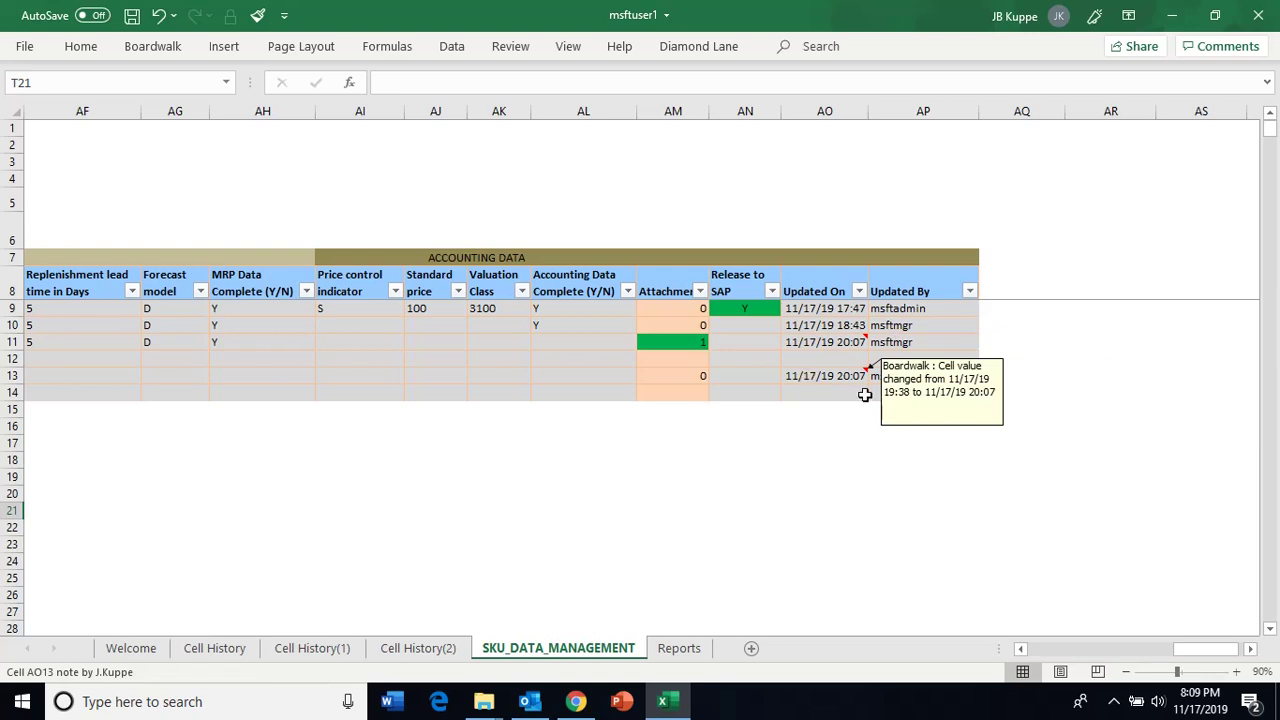
left_click_drag(1194, 649, 823, 610)
- Enter 'this is new' as the F14 comment for 9 Demo Material for Customer
left_click(460, 340)
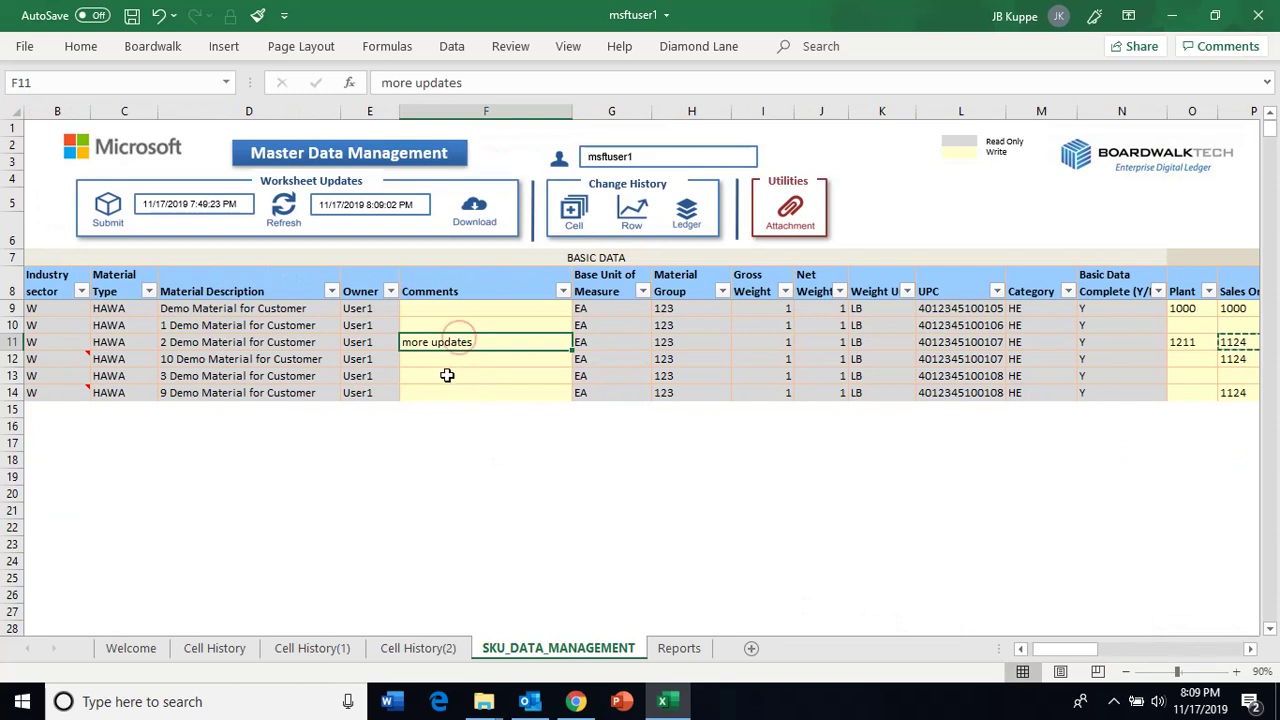
left_click(447, 375)
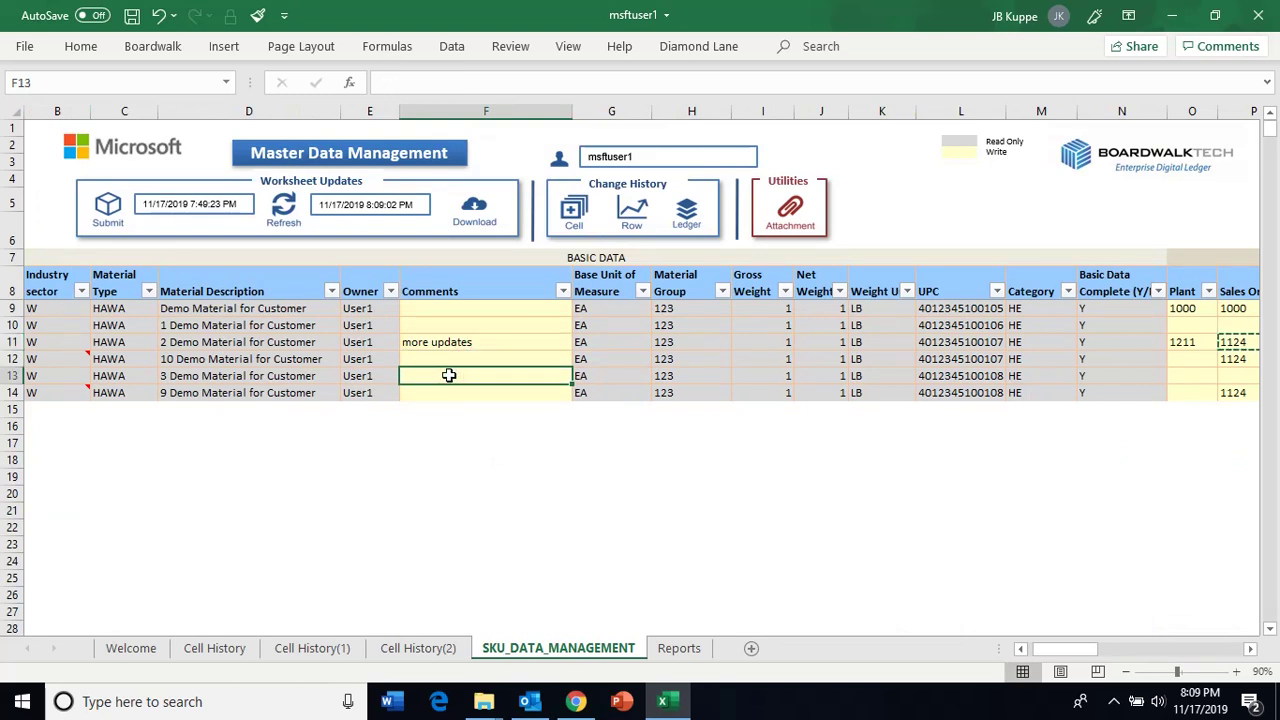
left_click(444, 392)
type("this ")
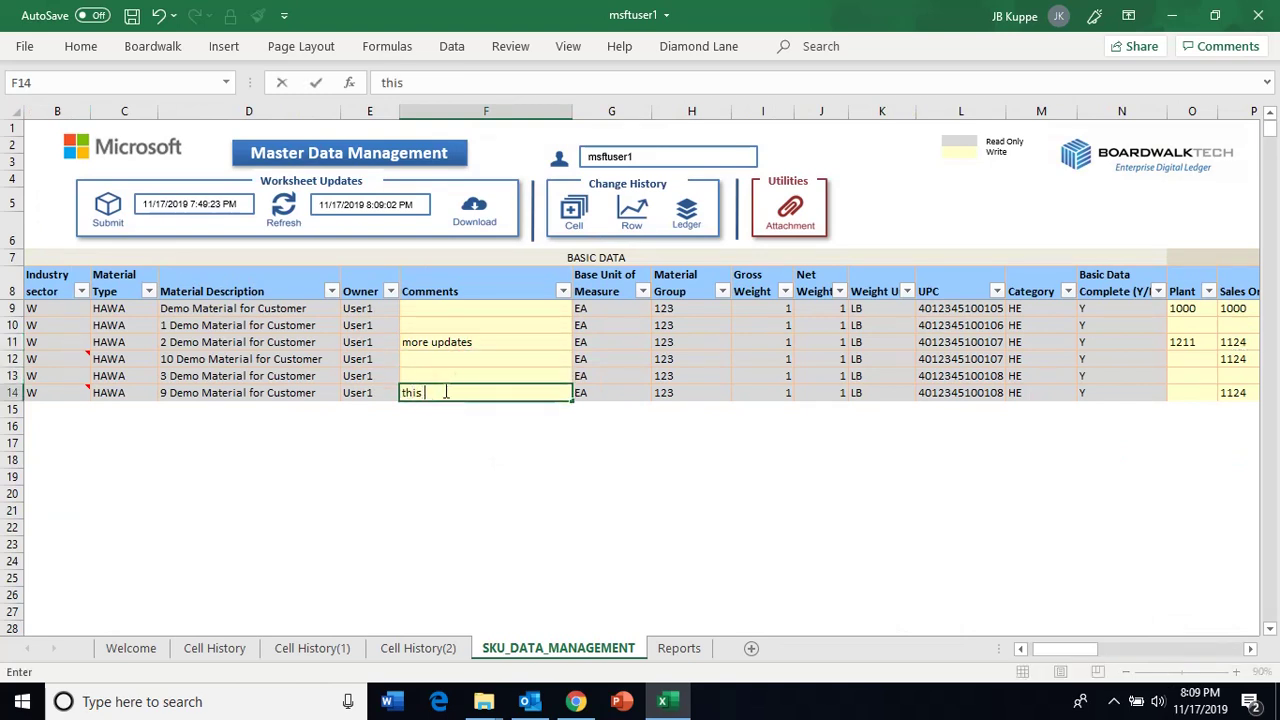
type("is new")
key("Return")
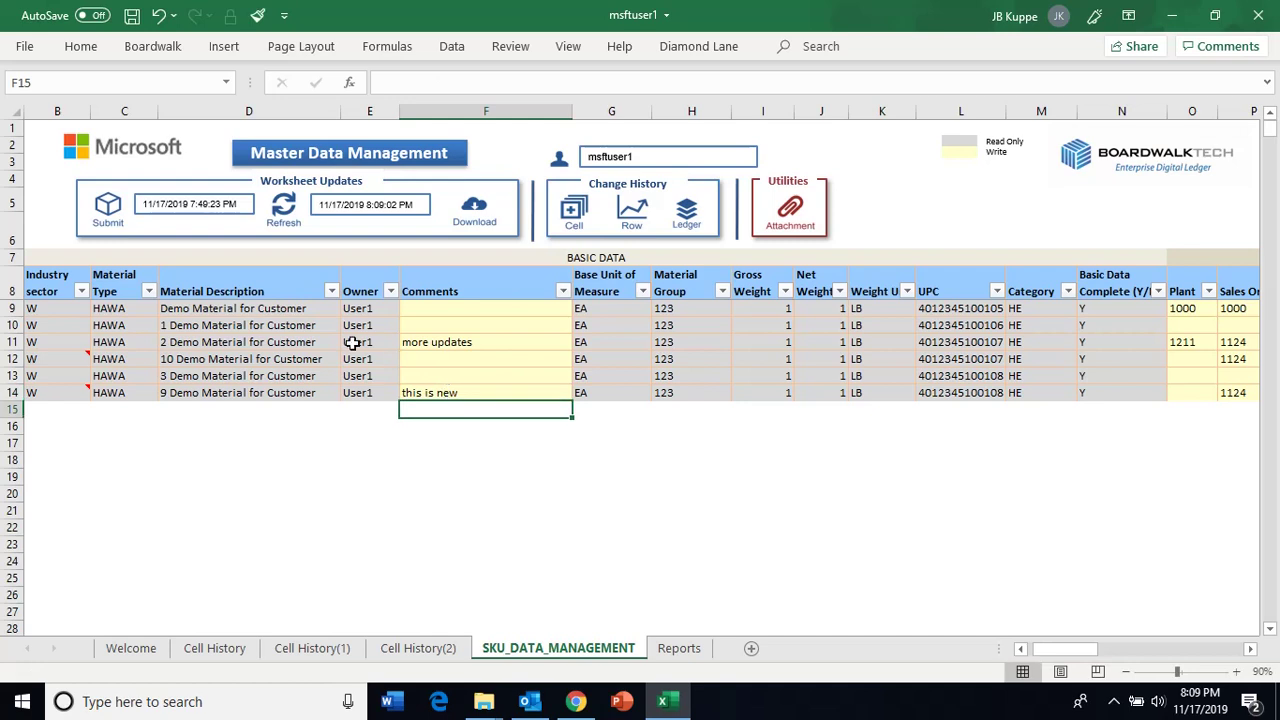
left_click(108, 212)
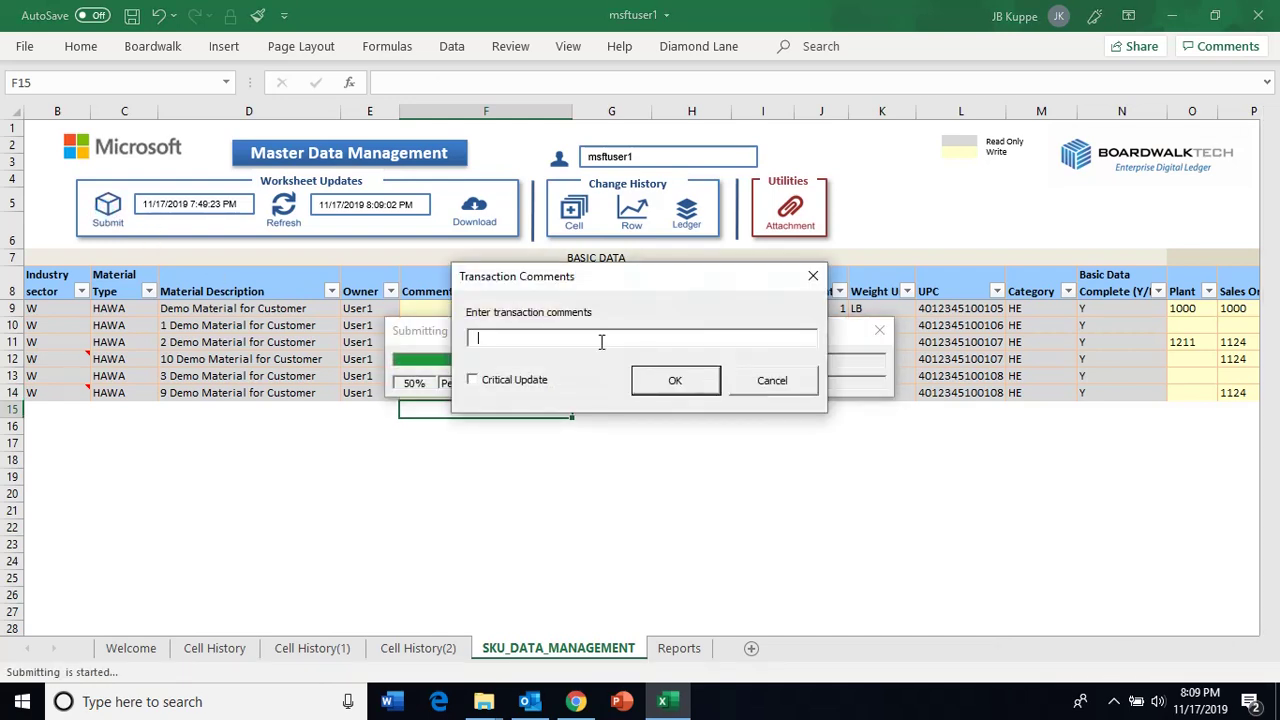
- Submit the edited rows with the transaction comment 'my changes'
type("my changes")
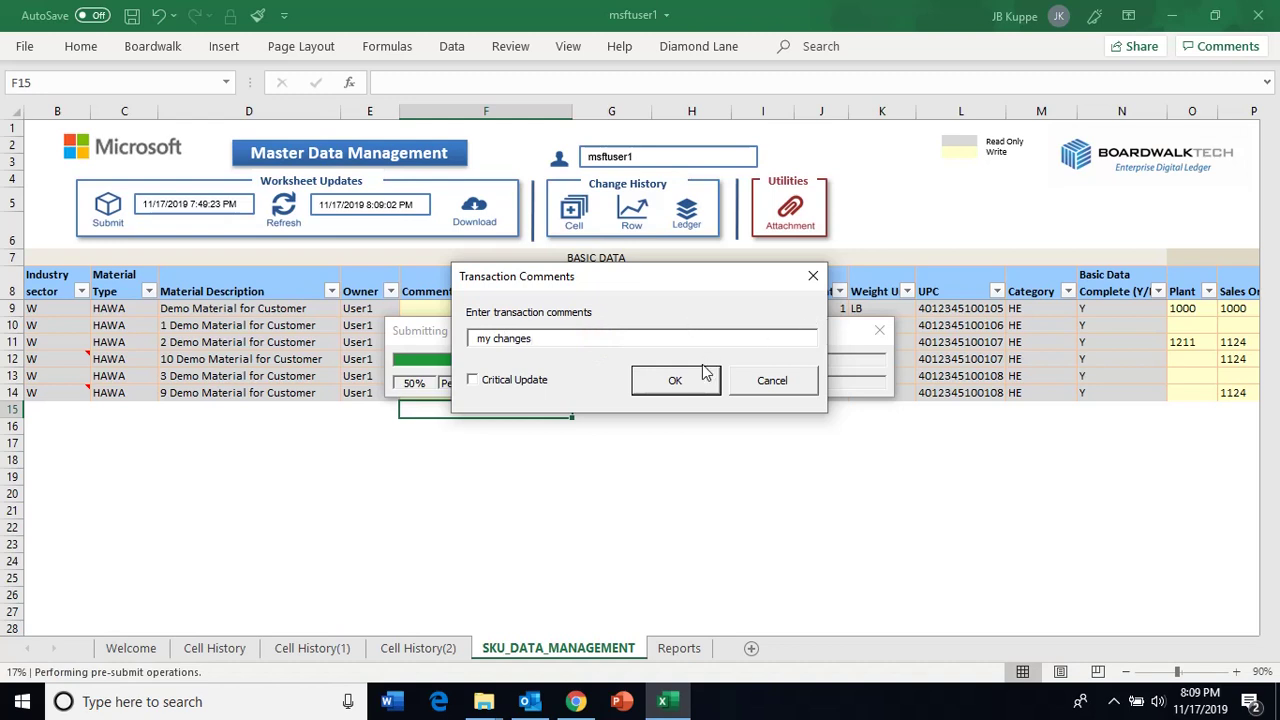
left_click(703, 372)
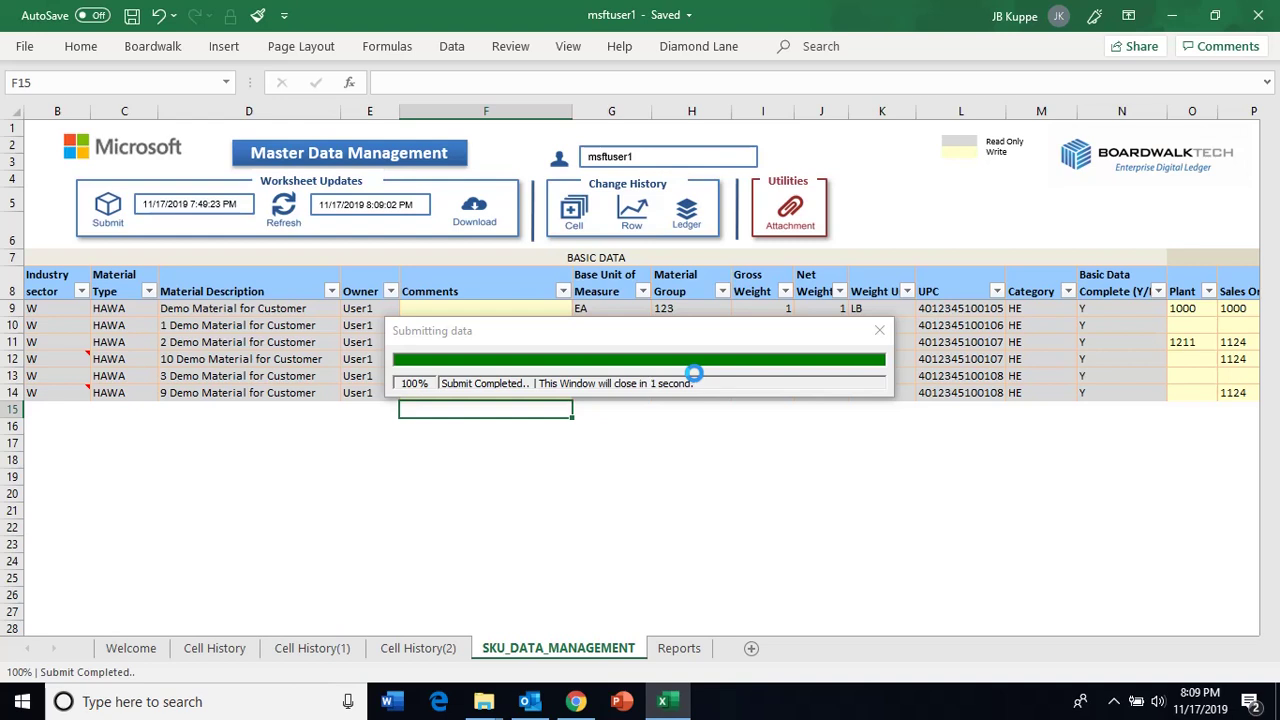
left_click(488, 342)
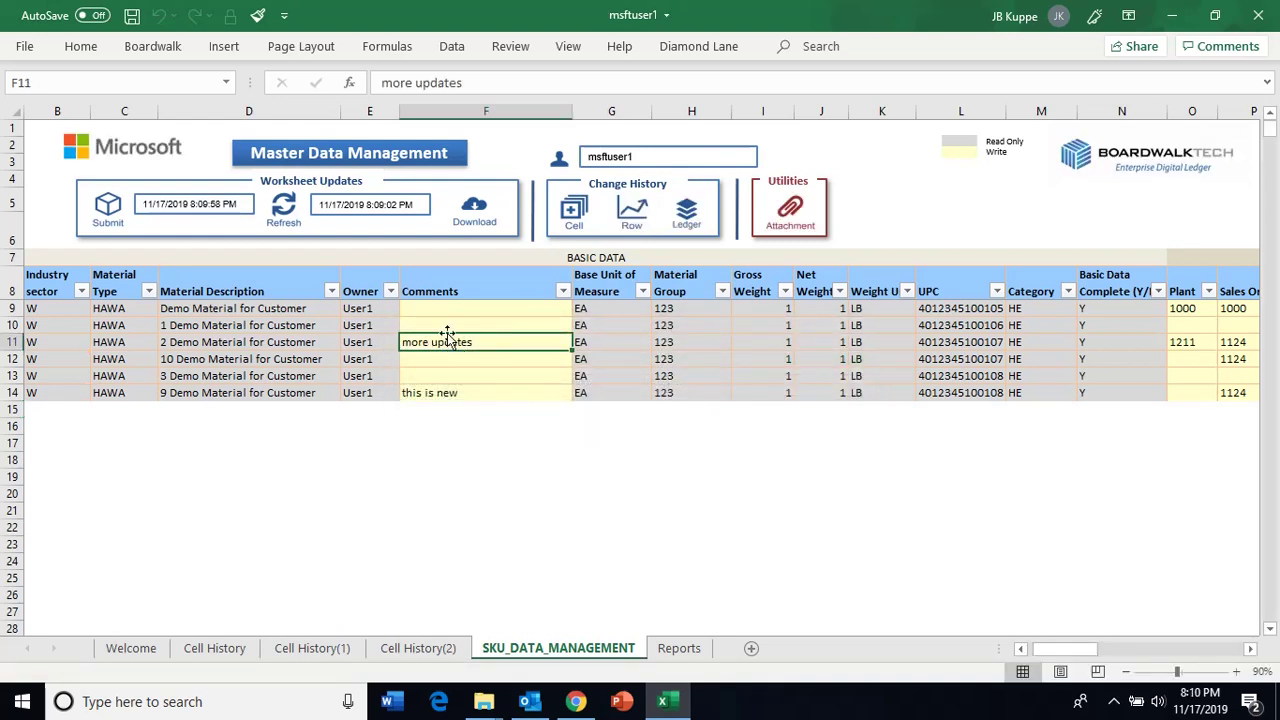
- Open F11's Cell History and review its three past values, including 'more changes' and 'this is good now'
left_click(576, 207)
left_click(611, 397)
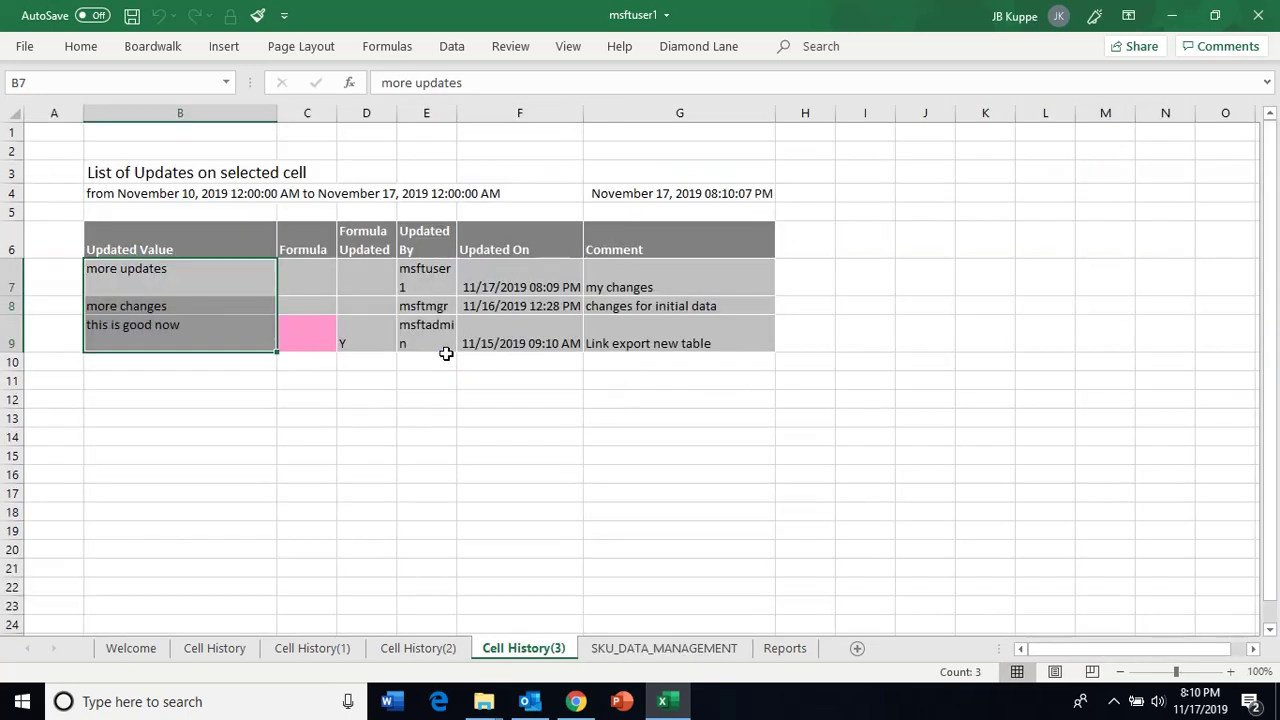
left_click(446, 357)
left_click_drag(151, 271, 517, 320)
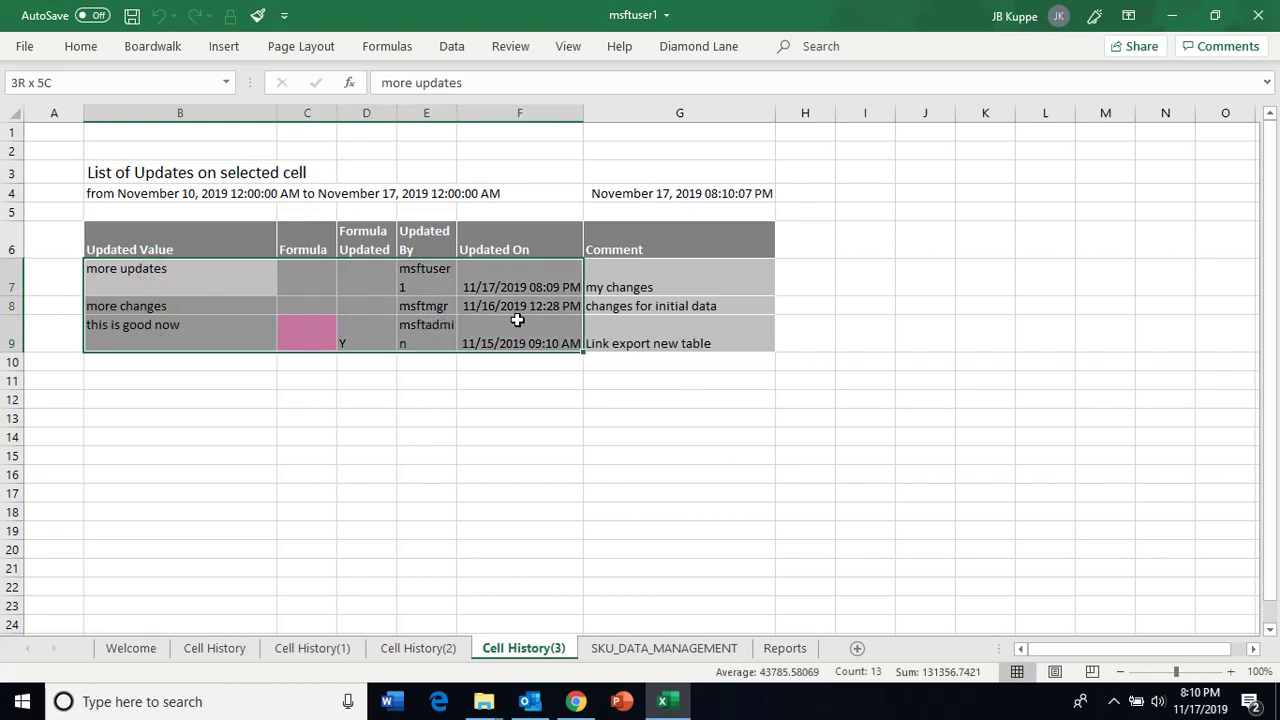
left_click(180, 326)
left_click_drag(180, 289, 184, 301)
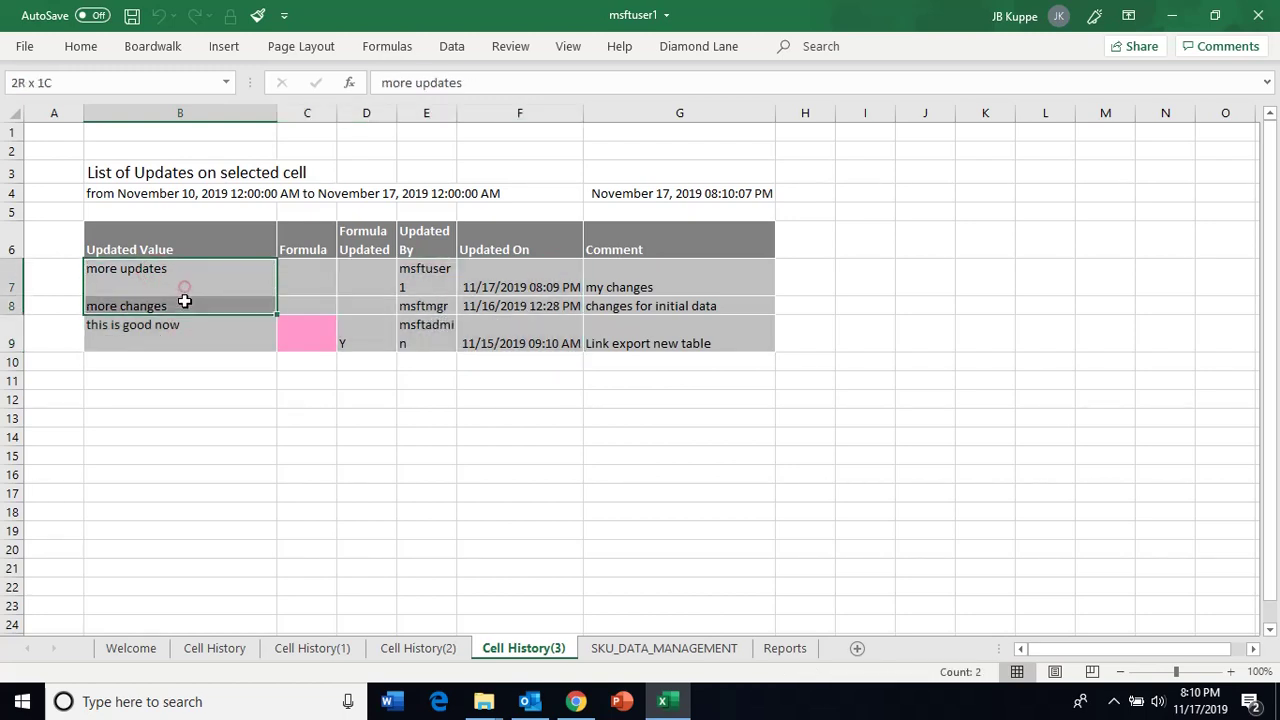
left_click(200, 299)
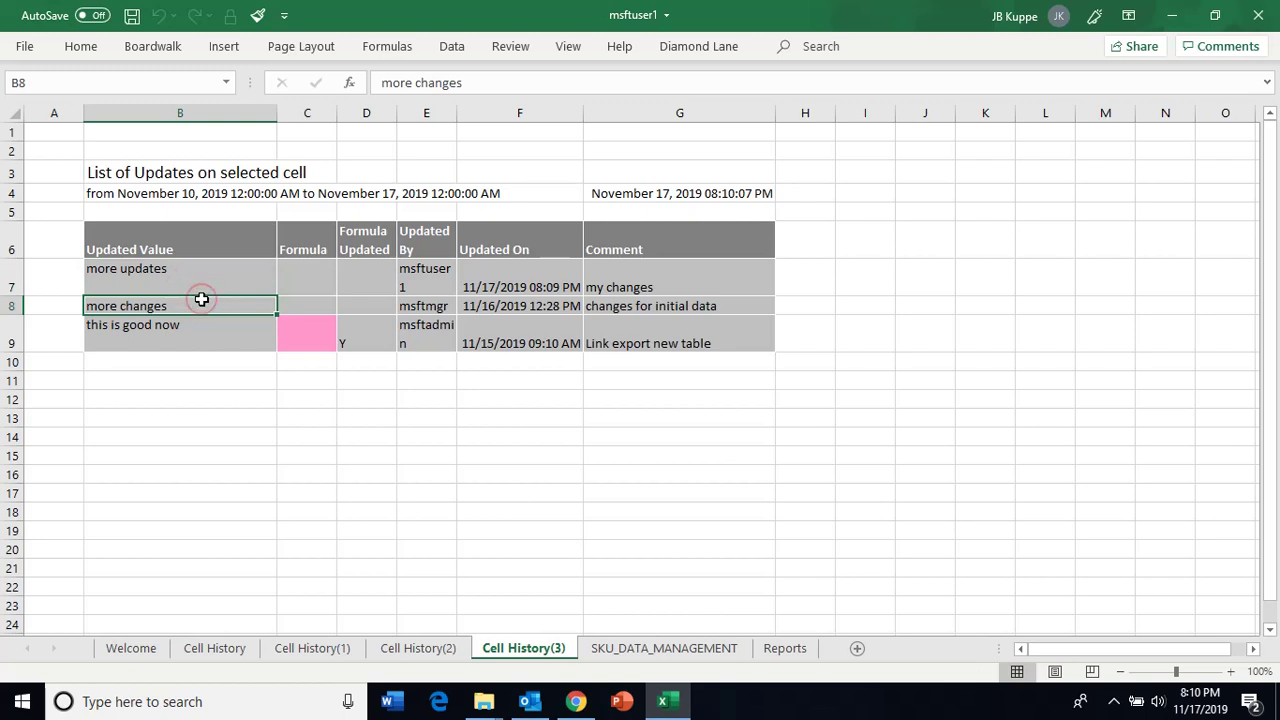
left_click(664, 648)
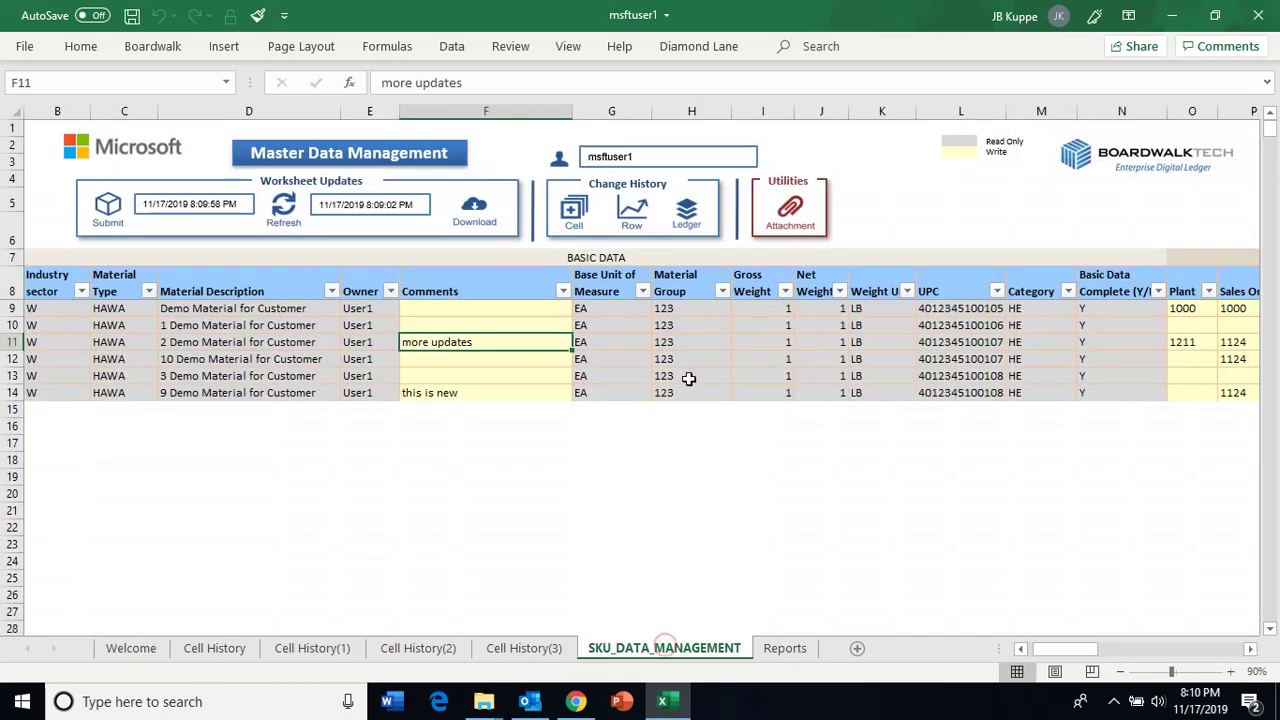
- After reviewing the edited rows, save msftuser1 and close Excel
left_click_drag(688, 376, 690, 362)
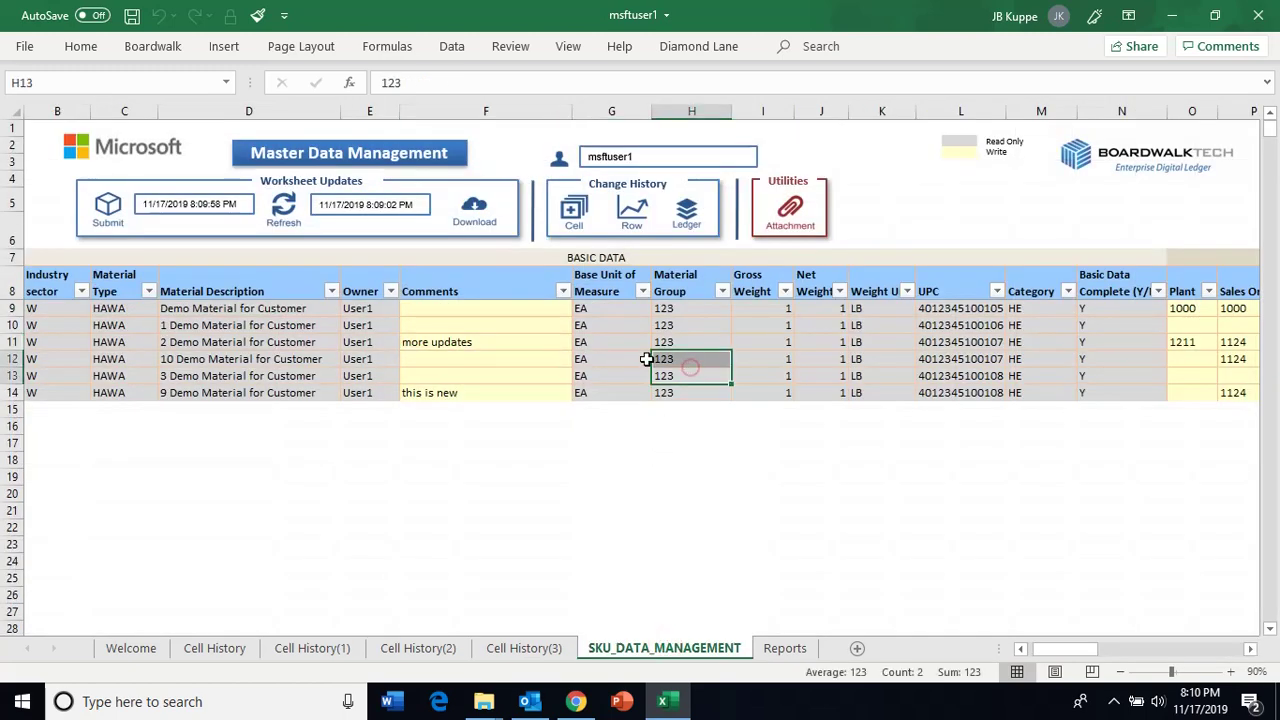
left_click(443, 342)
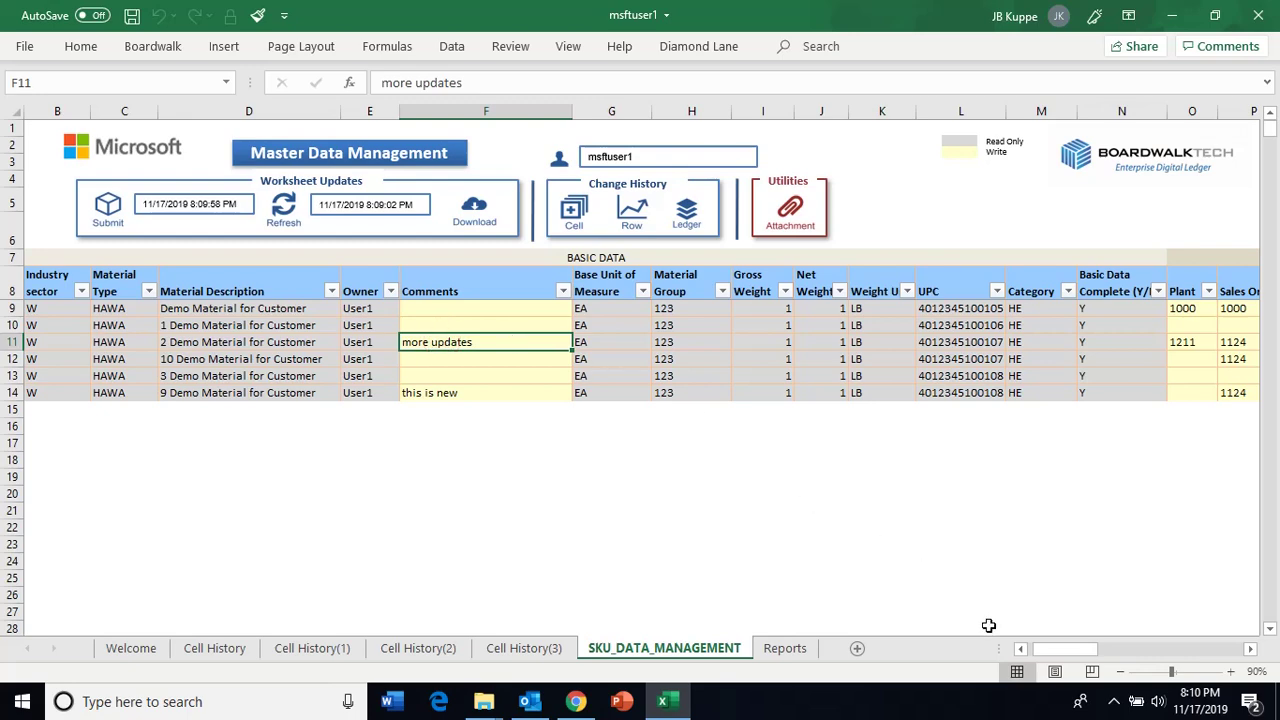
mouse_move(1061, 652)
left_mouse_down()
mouse_move(1192, 625)
mouse_move(1162, 650)
mouse_move(1065, 676)
mouse_move(1040, 664)
left_mouse_up()
left_click(430, 309)
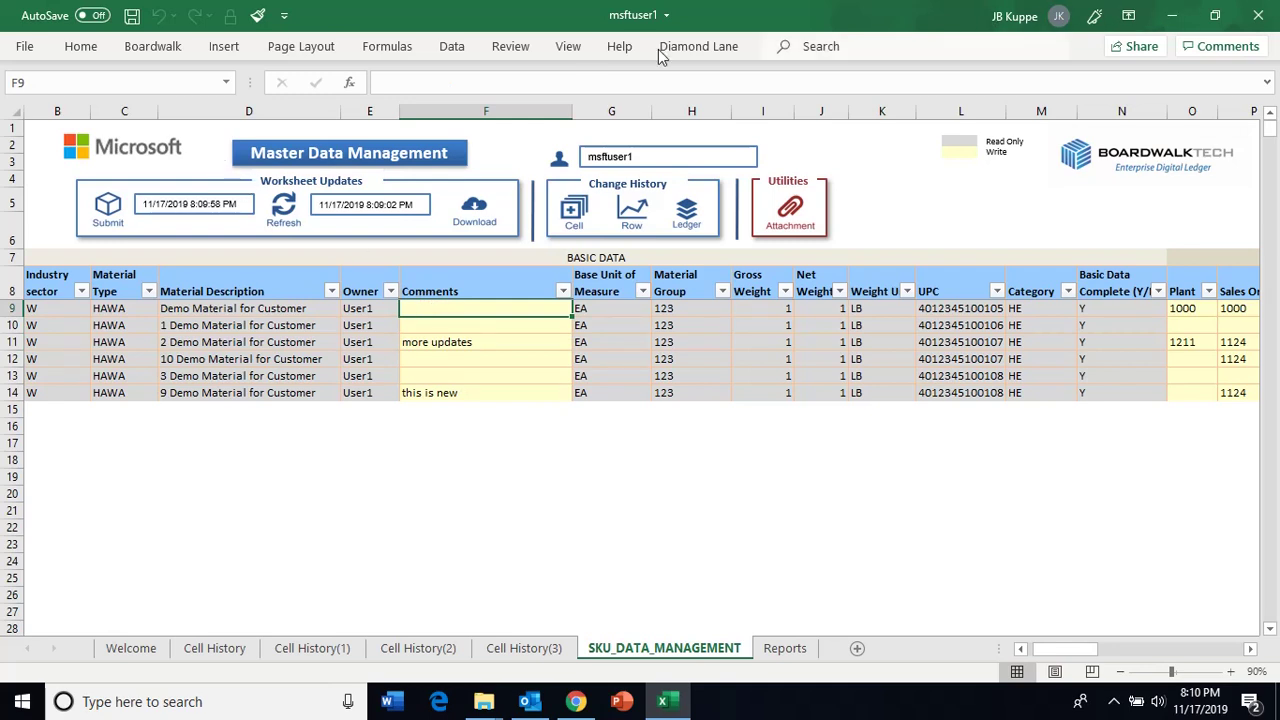
left_click(131, 15)
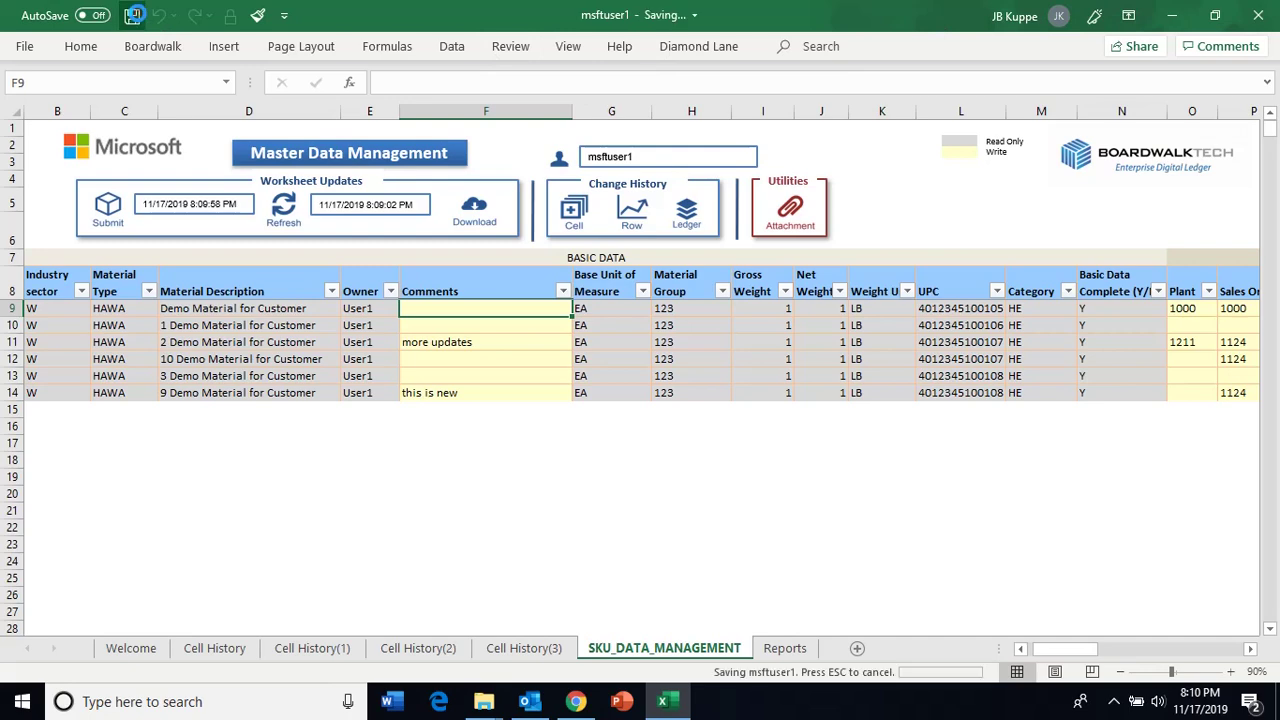
left_click(1262, 16)
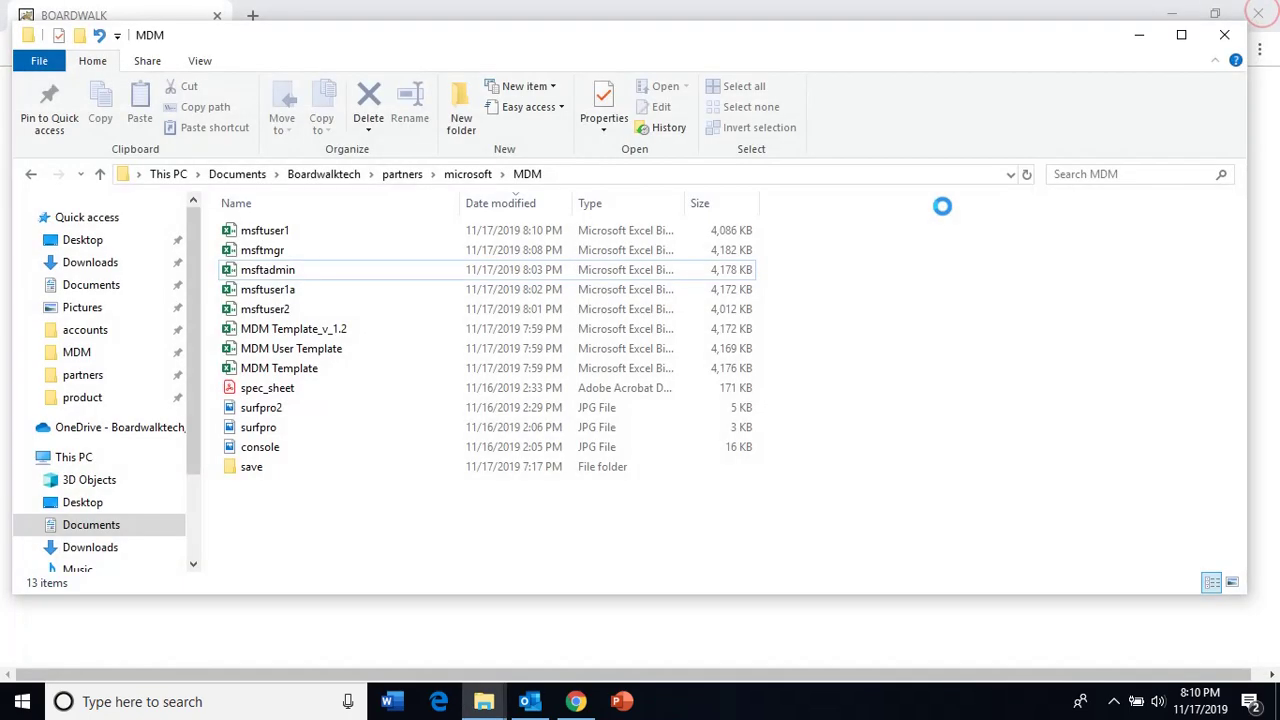
- Open the MDM User Template workbook from the MDM folder
double_click(277, 352)
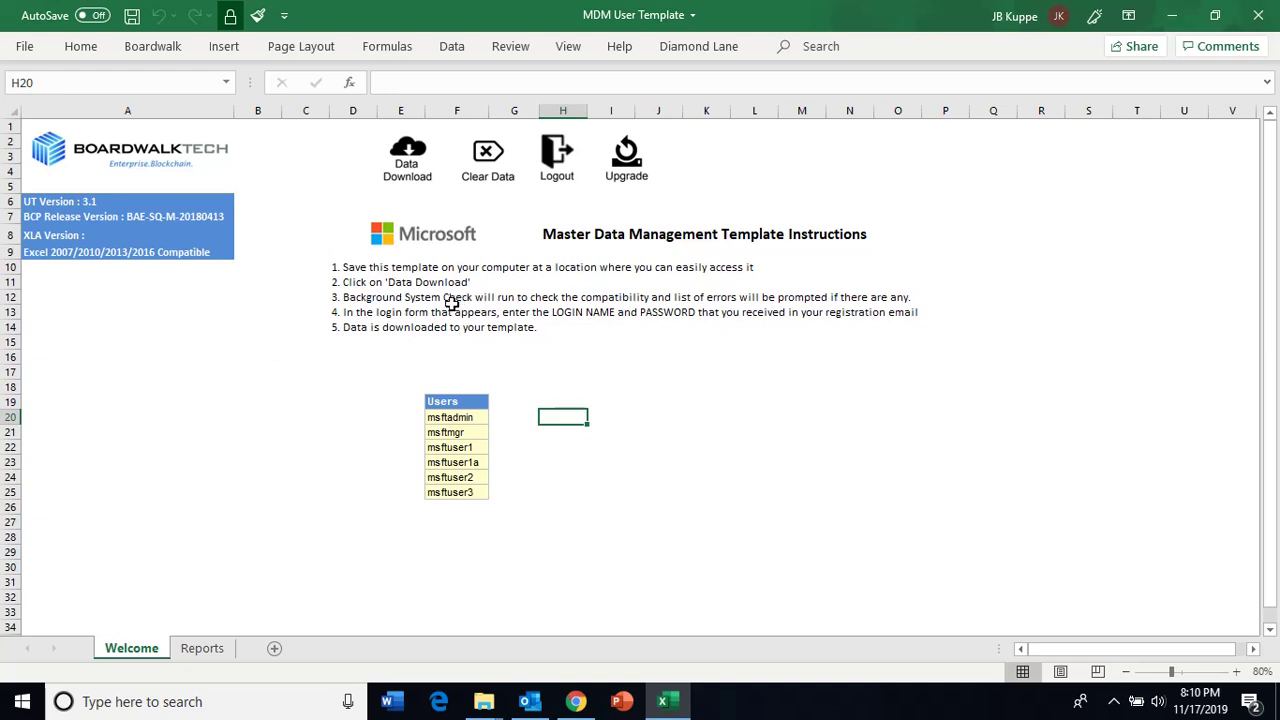
- Run Data Download, signing in with the other user's login name and password
left_click(409, 154)
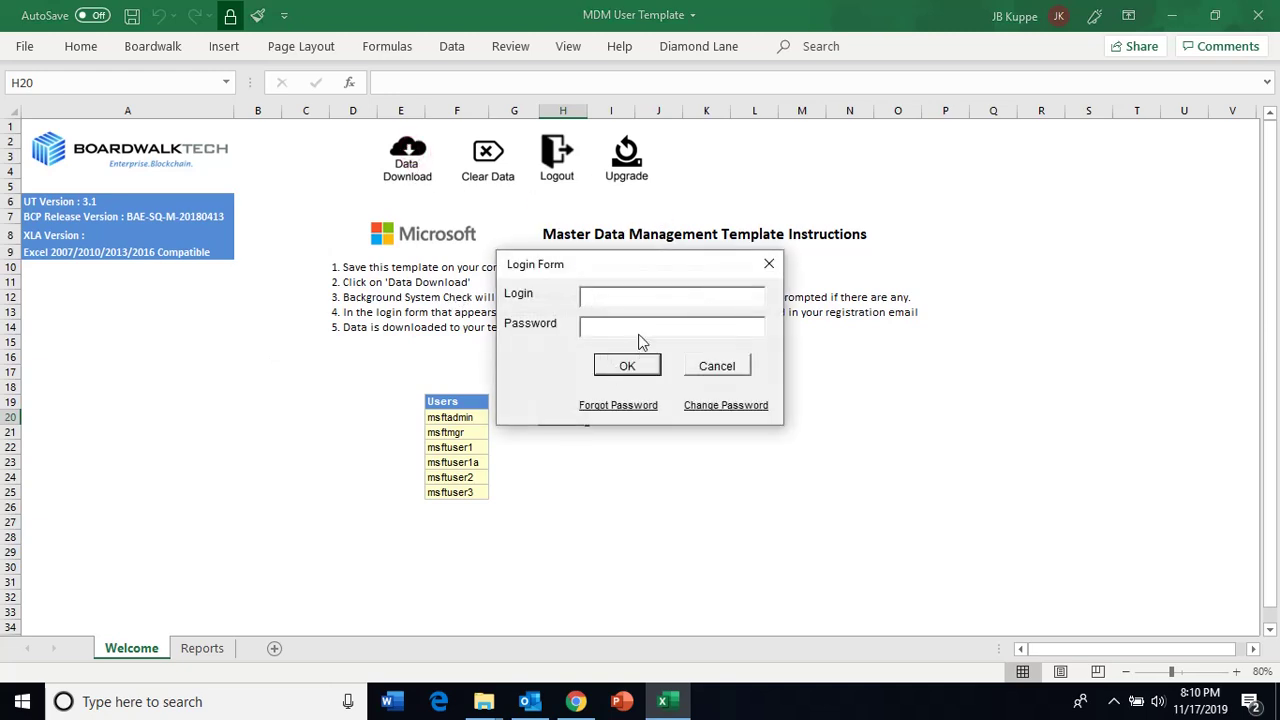
type("mf")
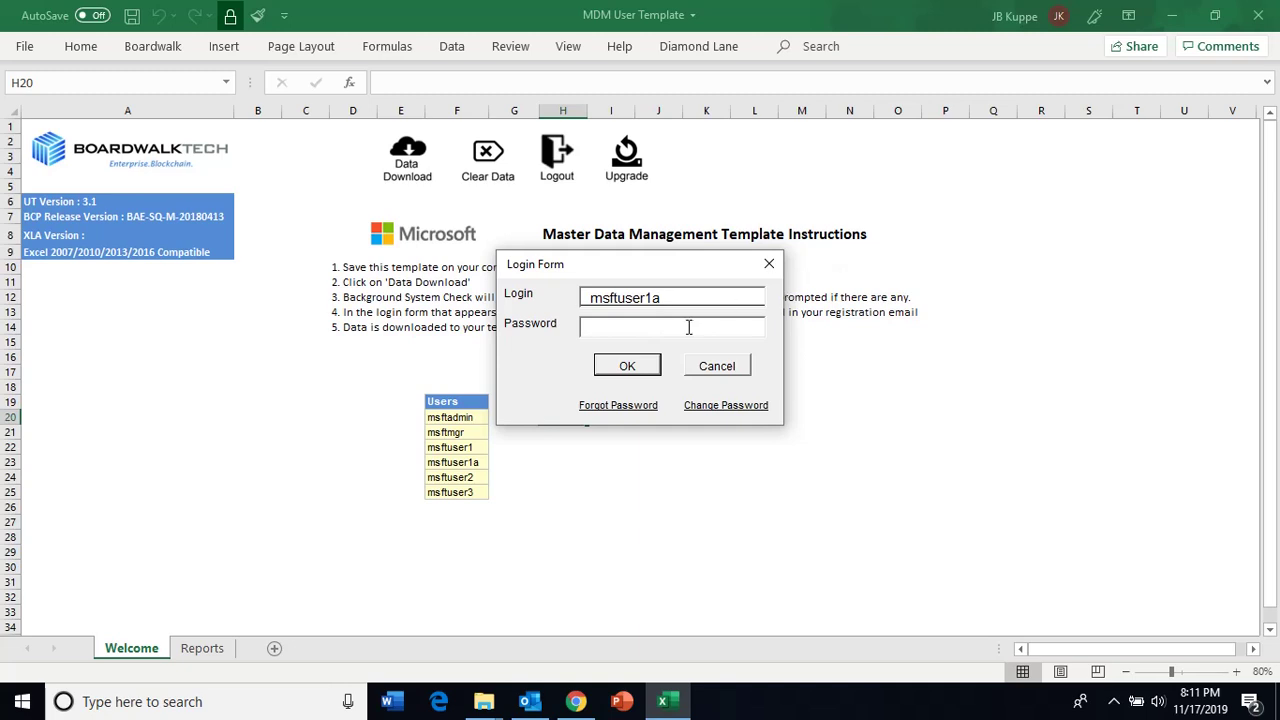
left_click(689, 327)
type("*")
left_click(627, 366)
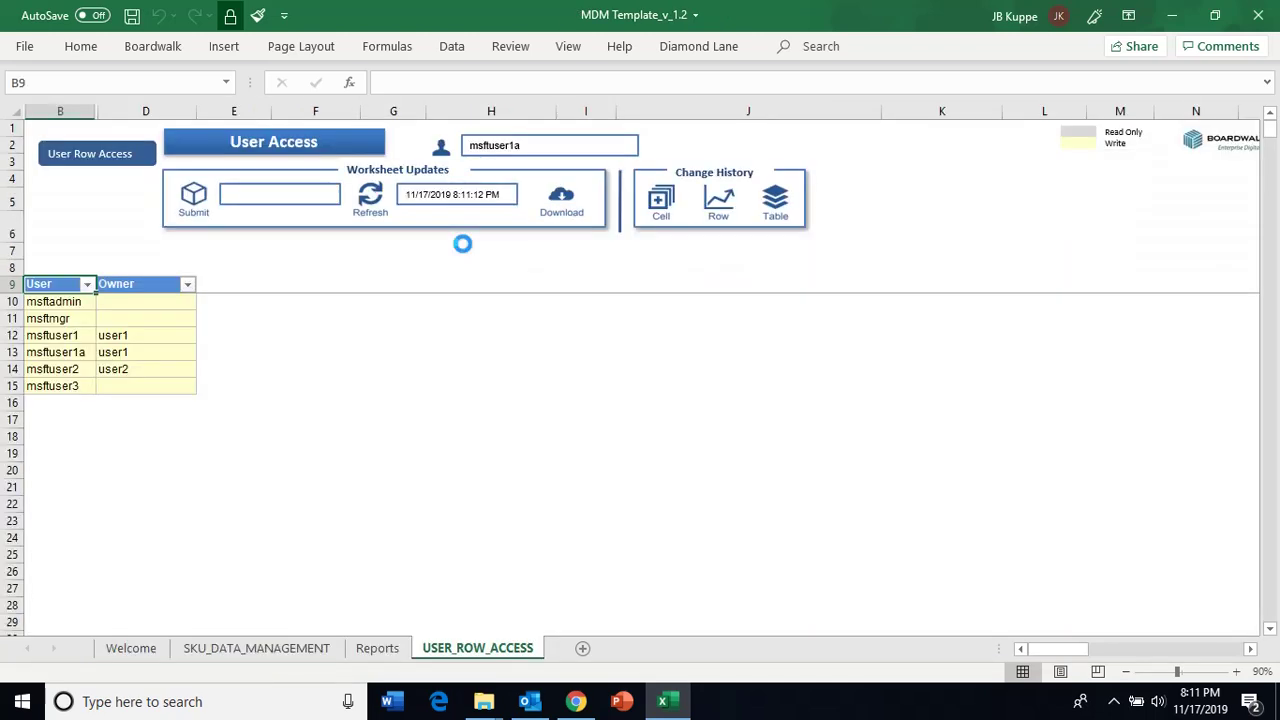
- Switch to the SKU_DATA_MANAGEMENT sheet and review the SALES DATA and MRP columns
left_click(277, 650)
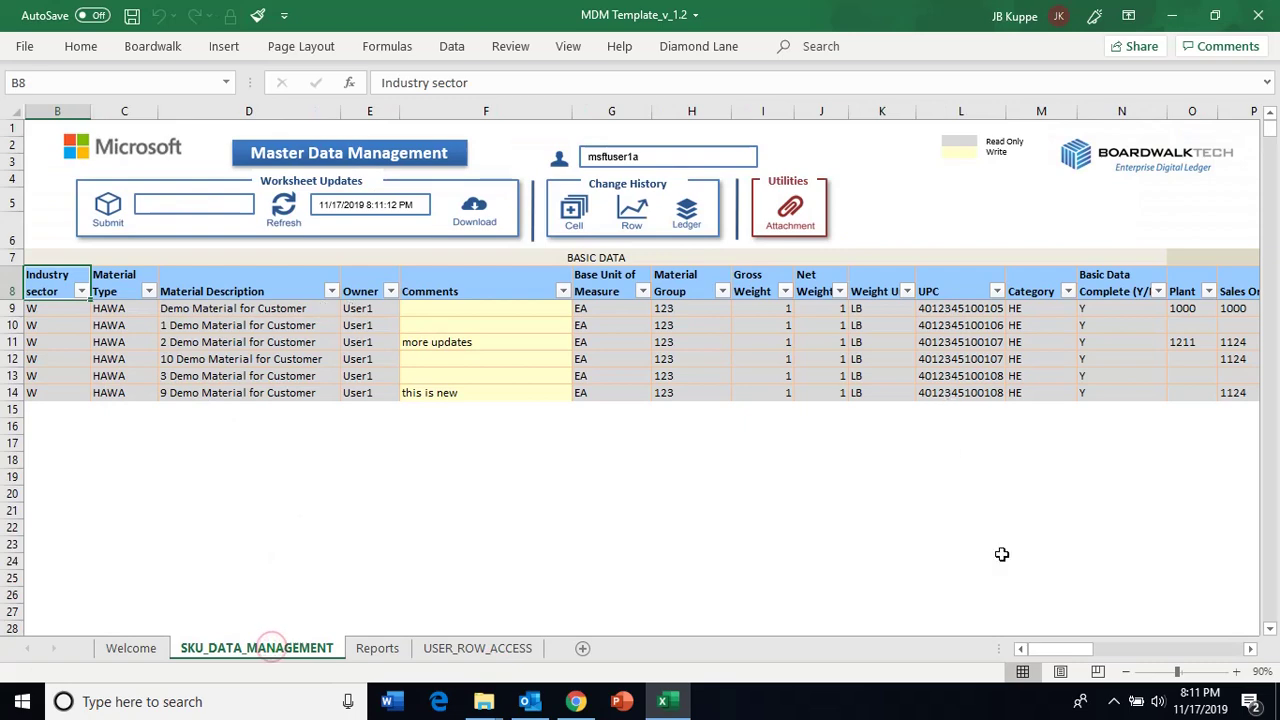
left_click_drag(1055, 648, 1100, 648)
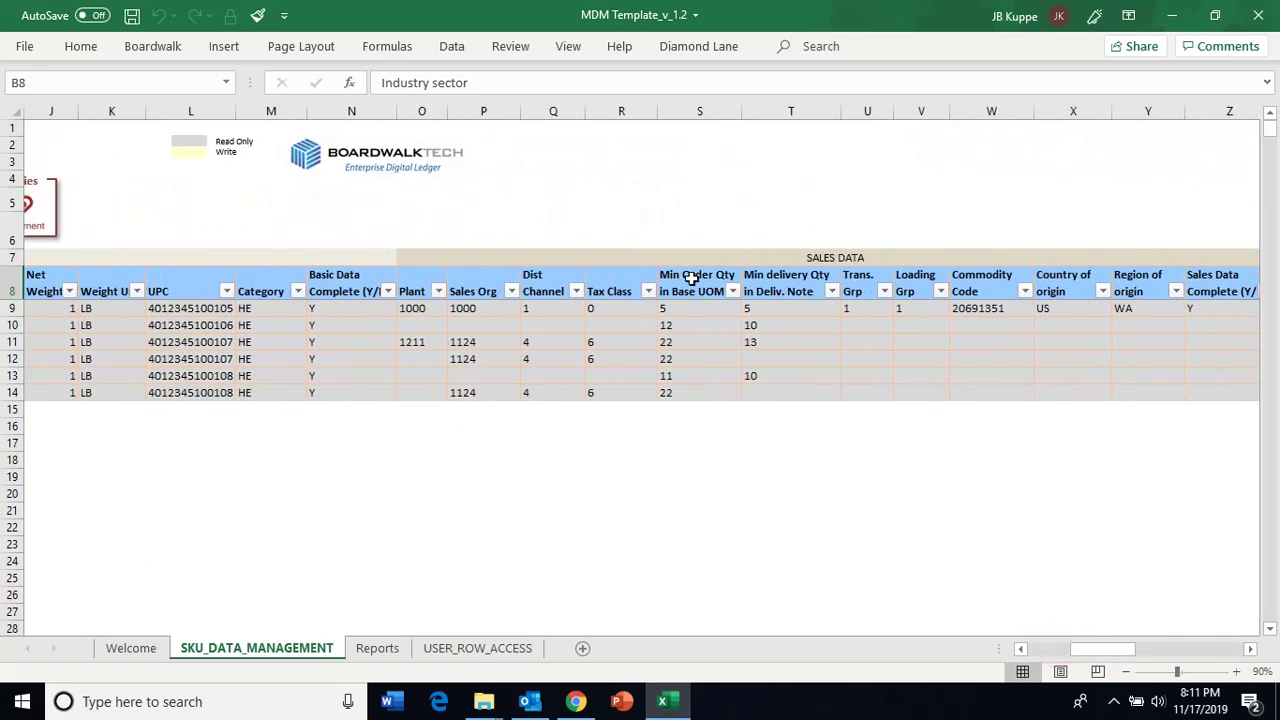
left_click_drag(586, 260, 777, 377)
left_click(795, 426)
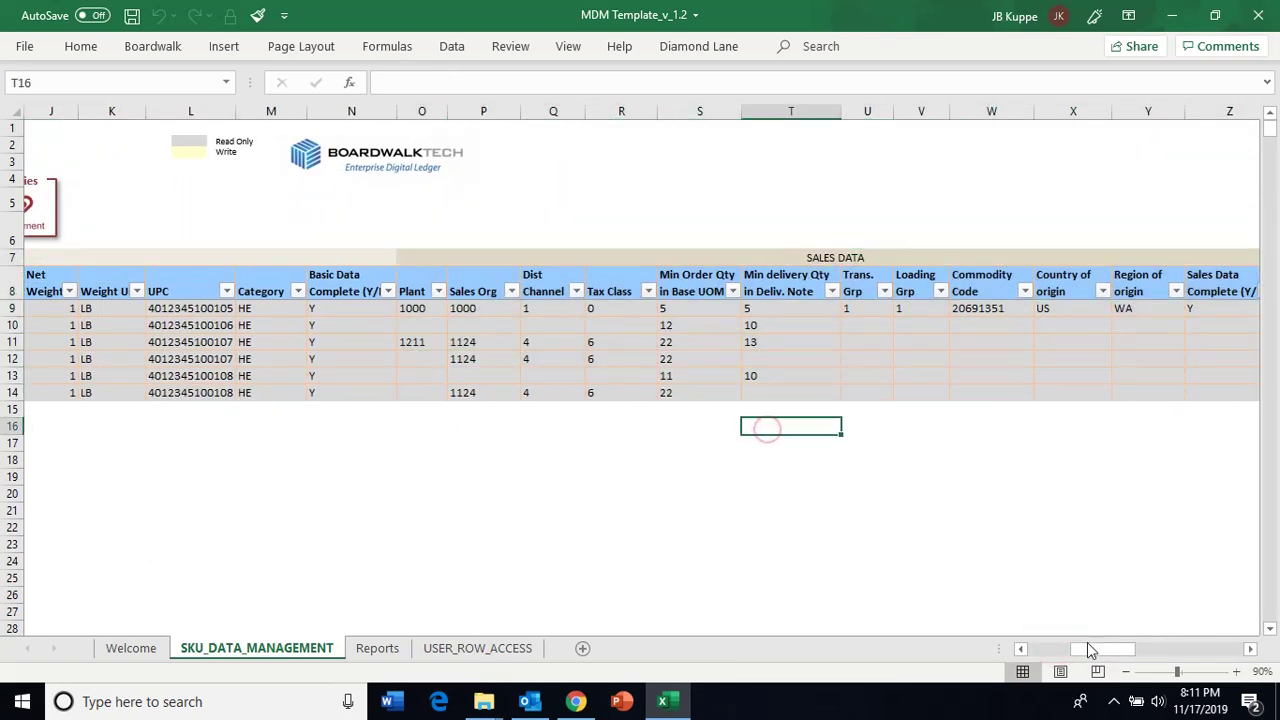
left_click_drag(1100, 648, 1175, 648)
left_click(641, 324)
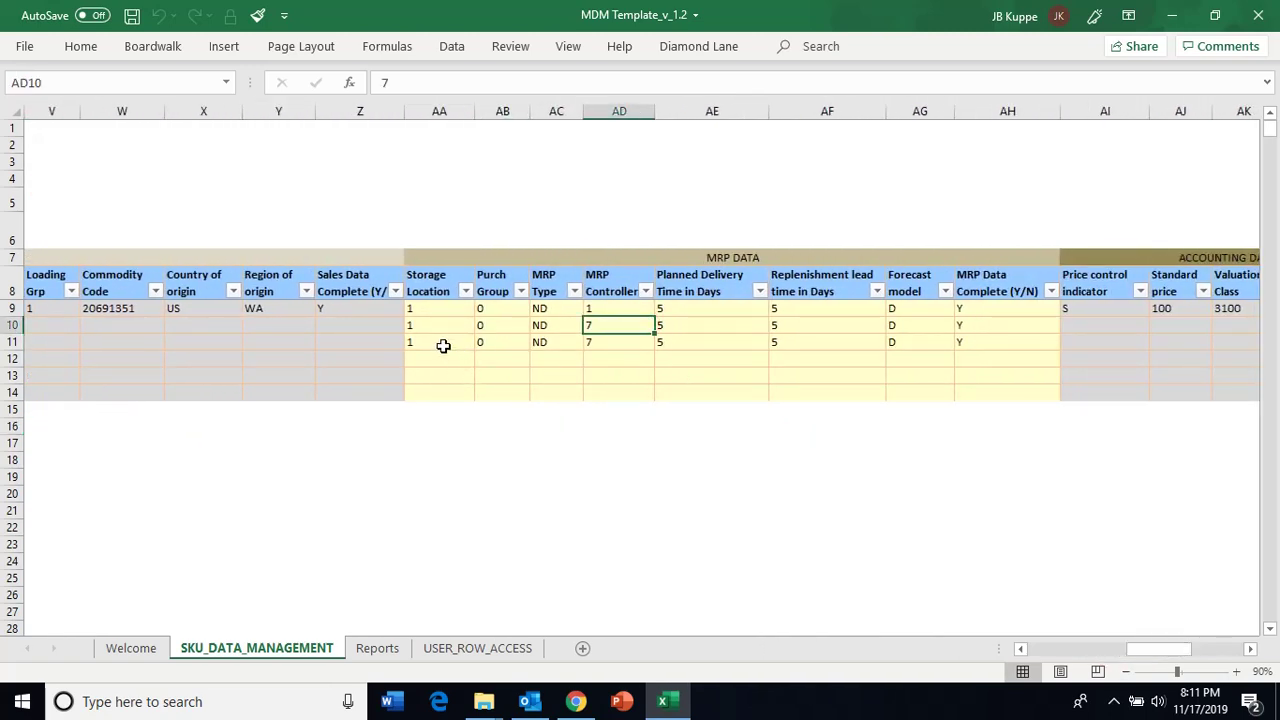
- Copy row 11's MRP values AA11:AE11 into row 13 starting at AA13
left_click_drag(443, 345, 711, 343)
key("ctrl+c")
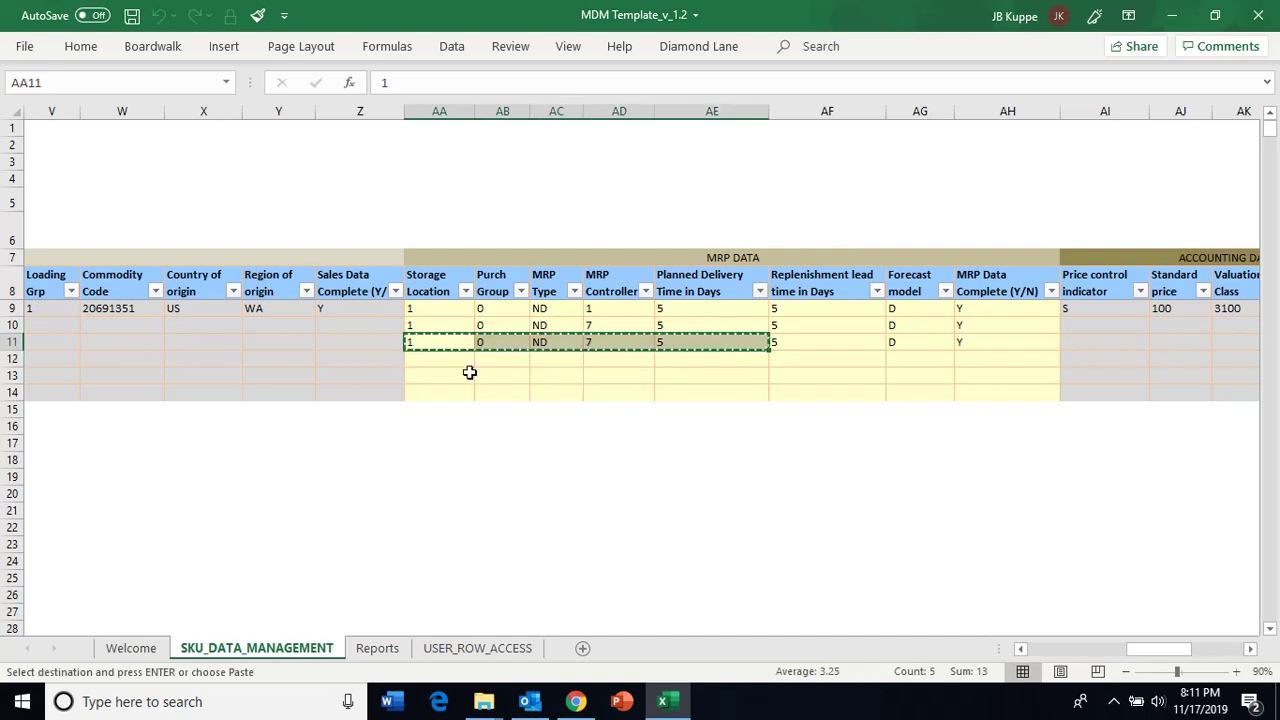
left_click(469, 372)
key("ctrl+v")
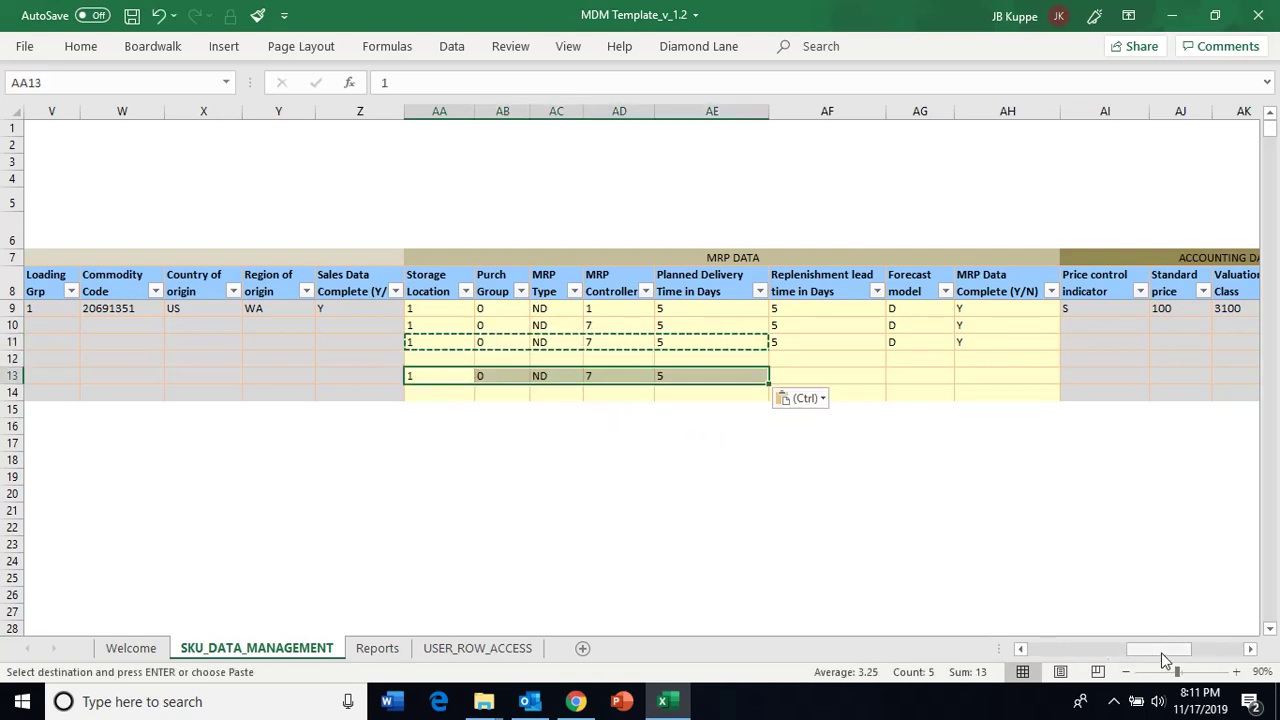
- Enter the comment "my changes" in F13
left_click_drag(1163, 652, 1070, 650)
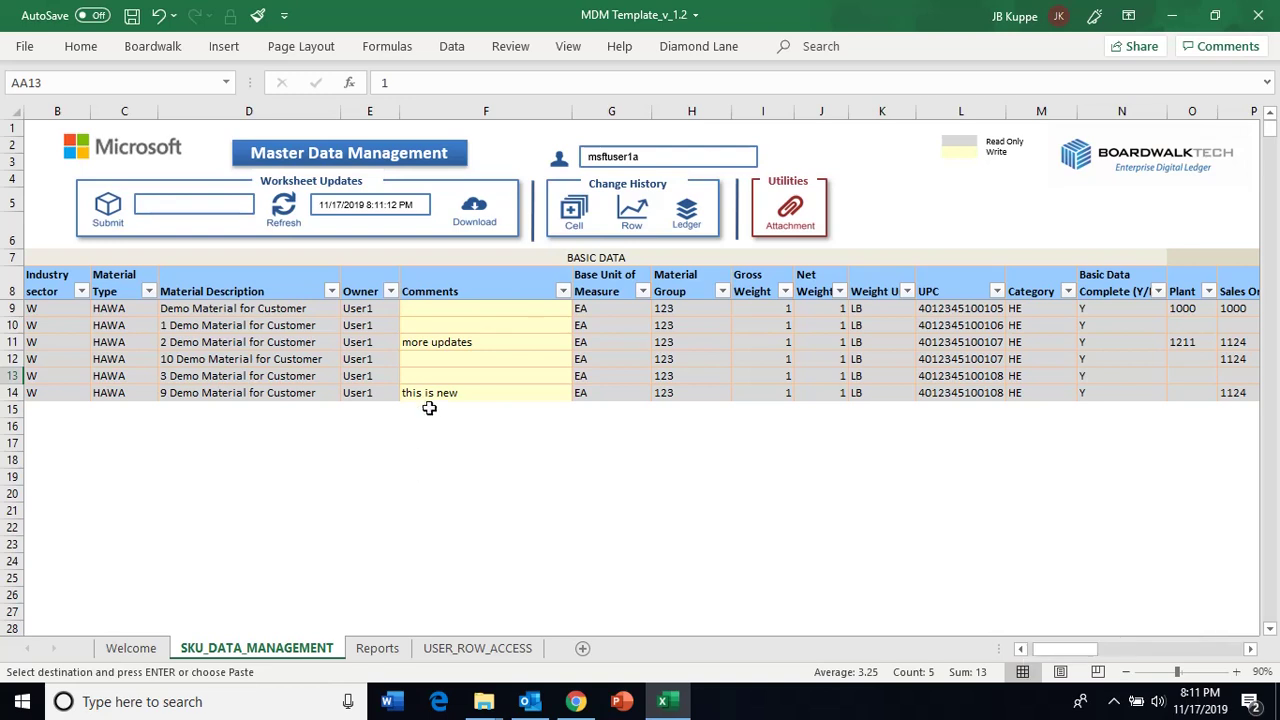
left_click(449, 377)
type("my change")
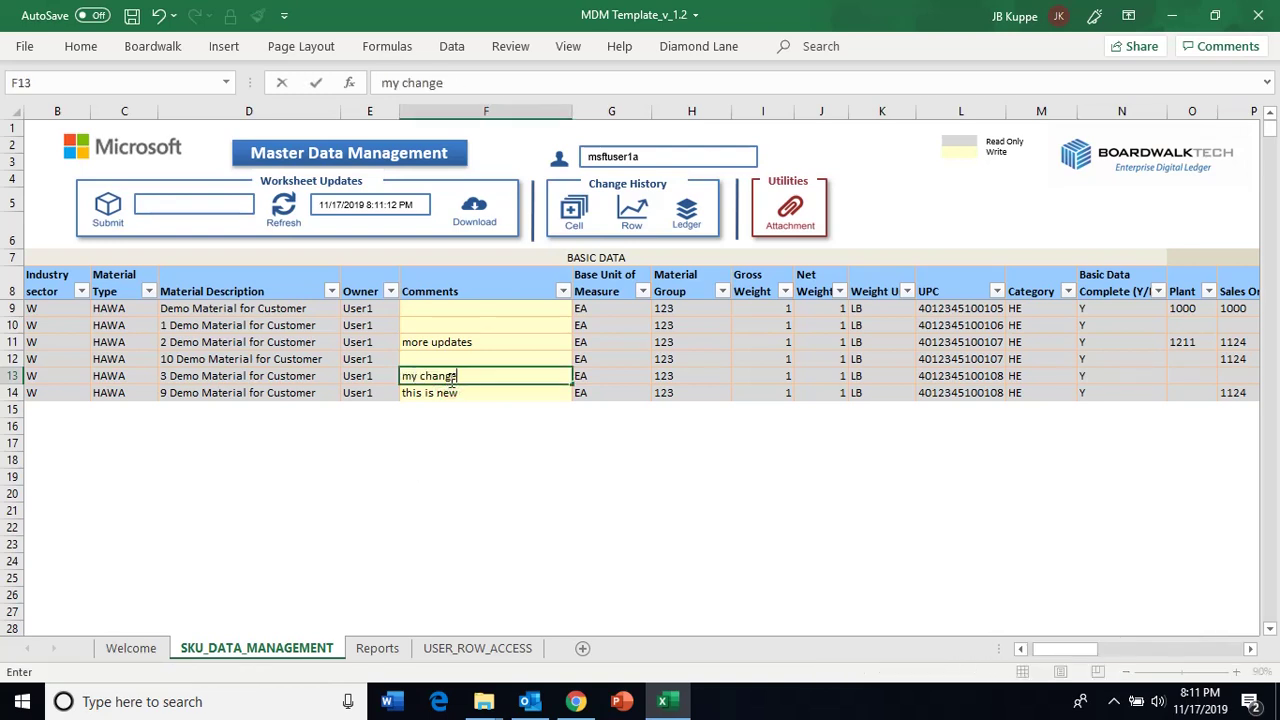
type("s")
key("Return")
- Select cells G9, F10, D12 and D14 to review the rows
left_click(575, 307)
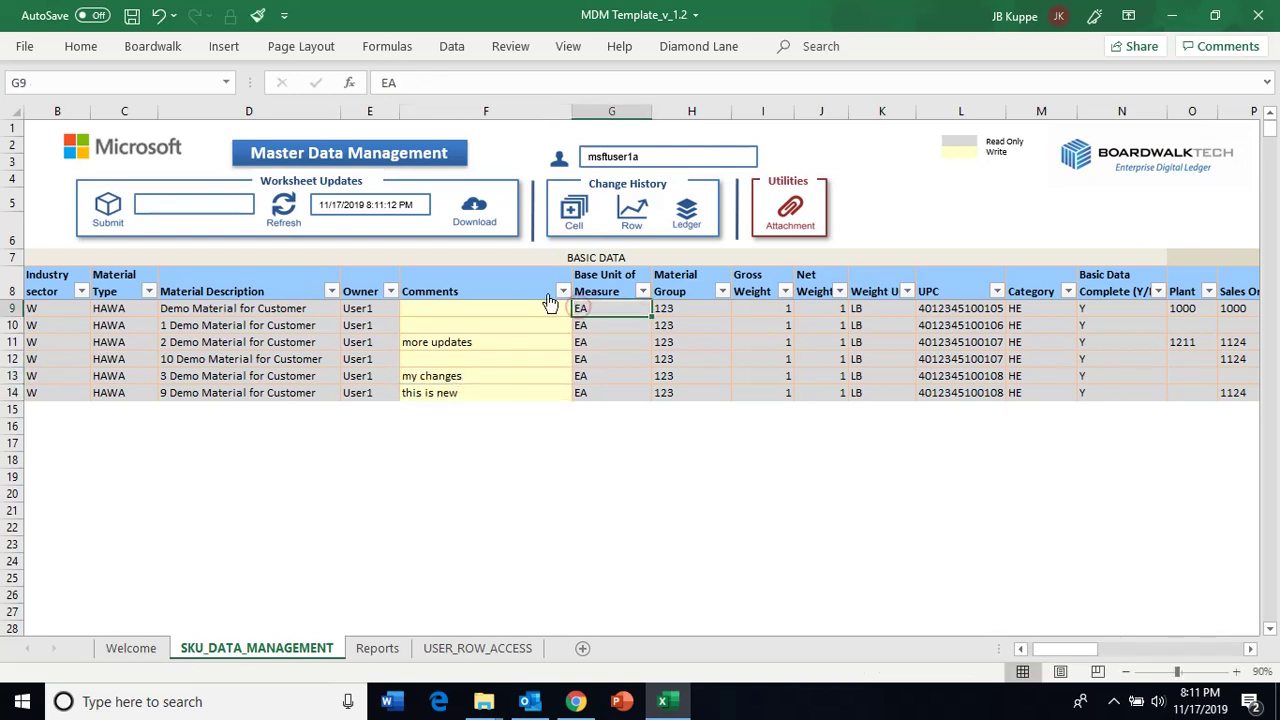
left_click(507, 321)
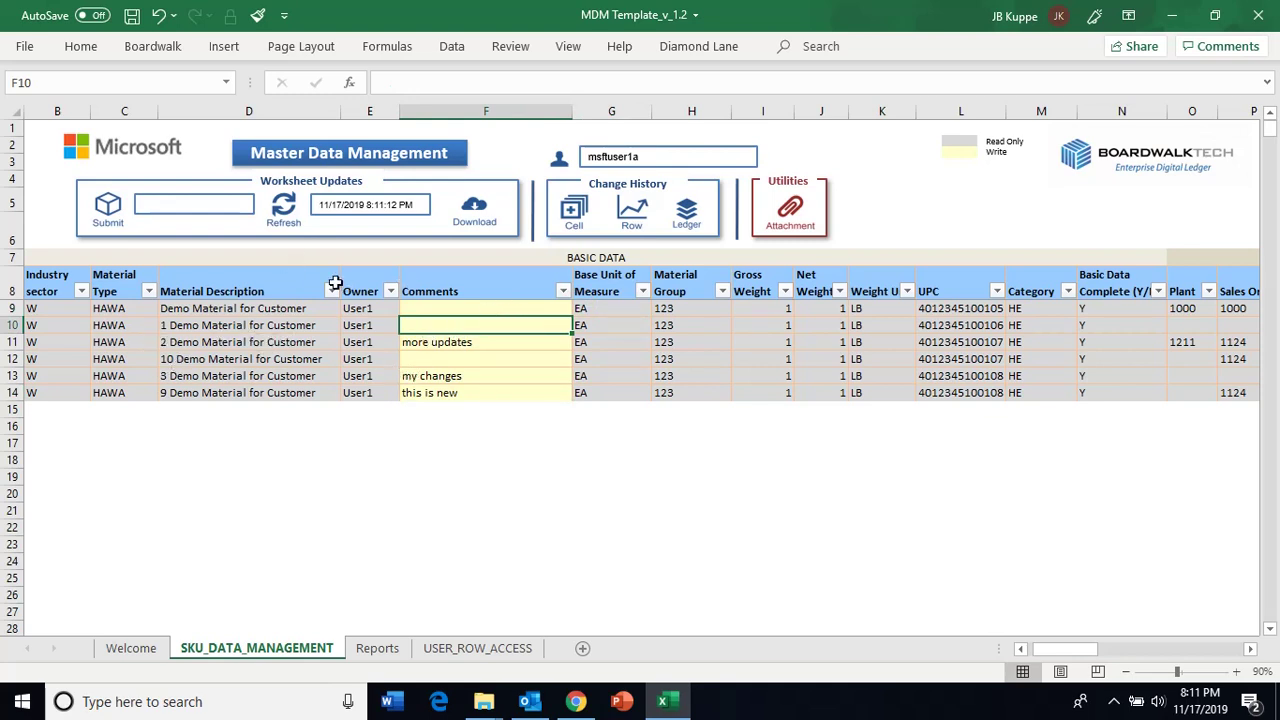
left_click(162, 360)
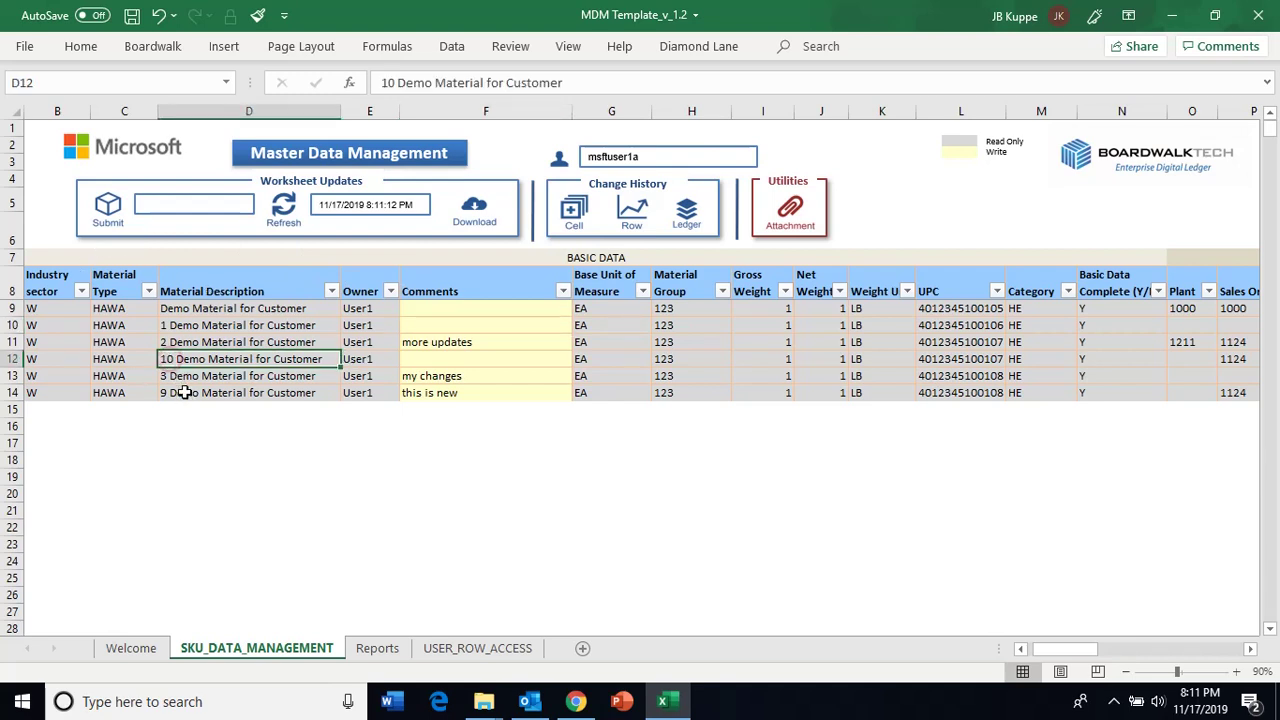
left_click(184, 392)
left_click(184, 356)
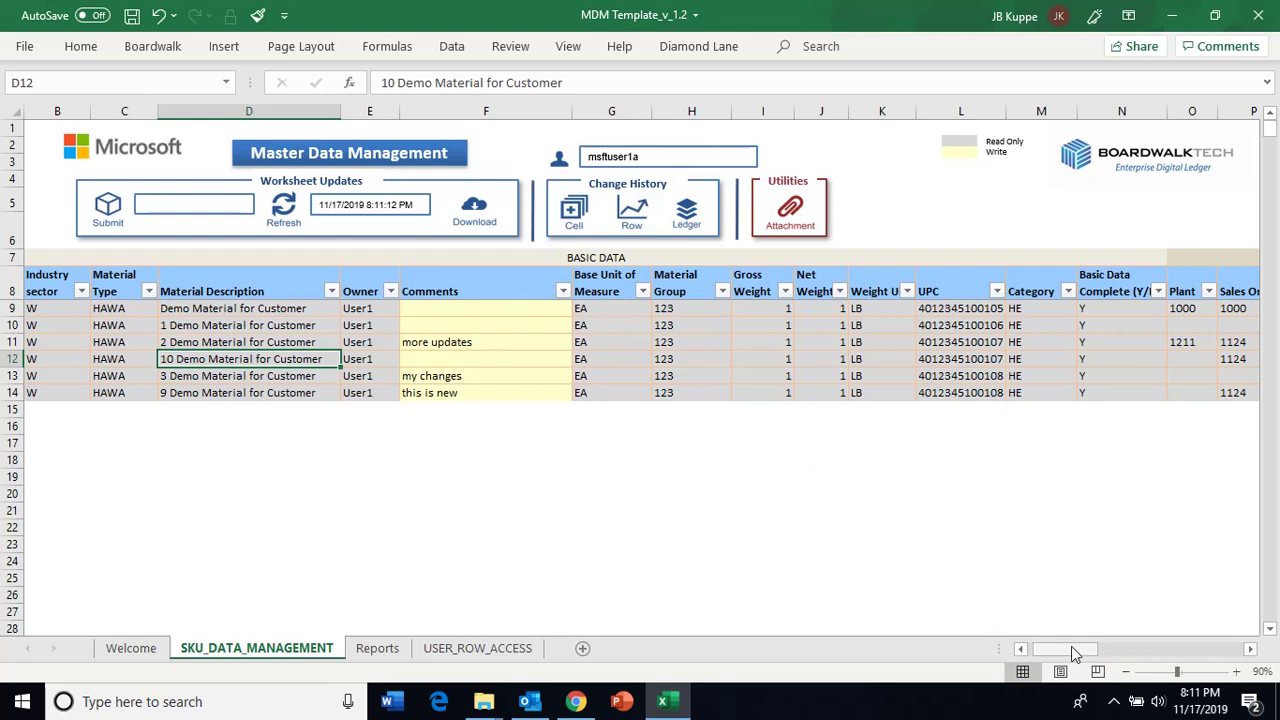
- Submit the edited SKU rows to Boardwalk with transaction comment "my"
left_click(110, 210)
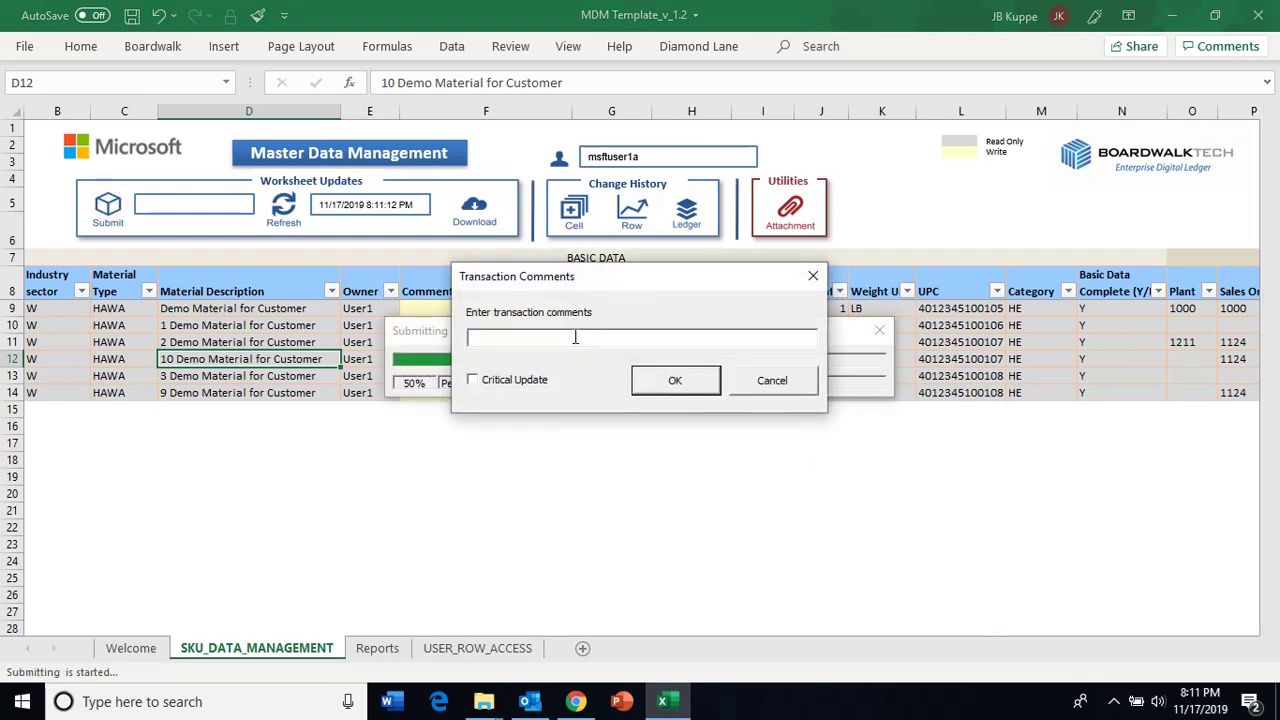
type("my updates")
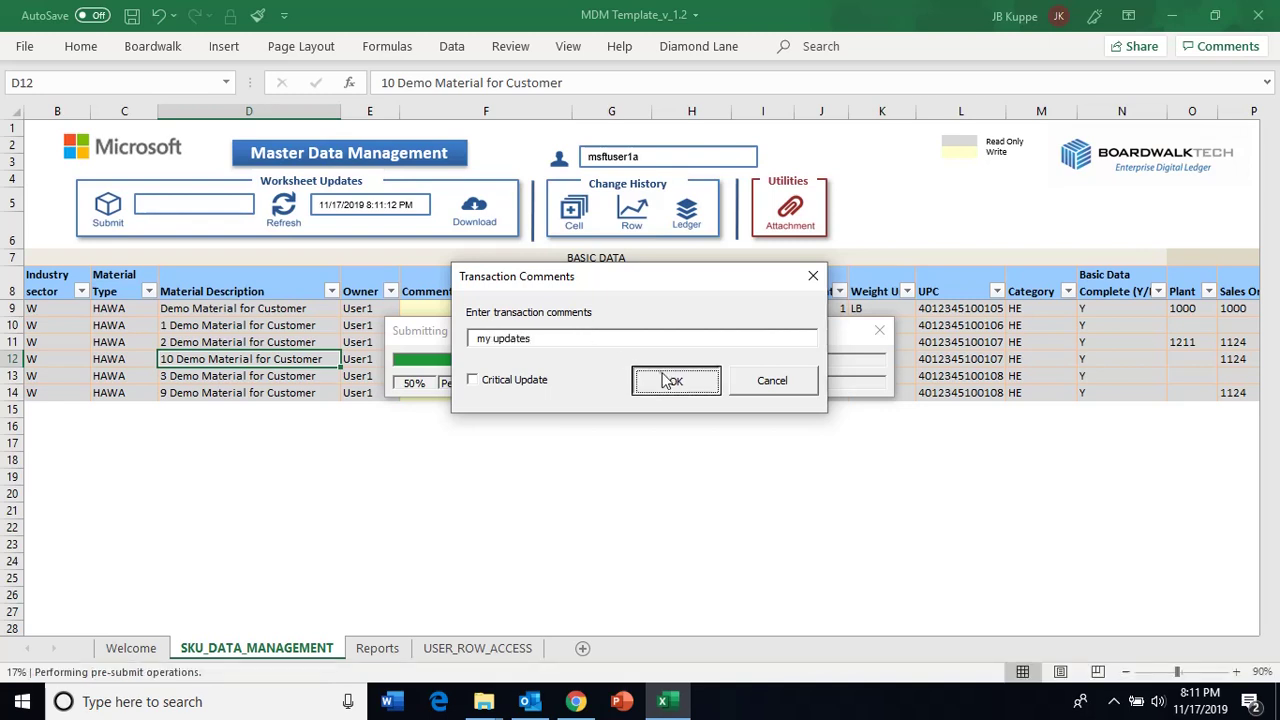
left_click(668, 380)
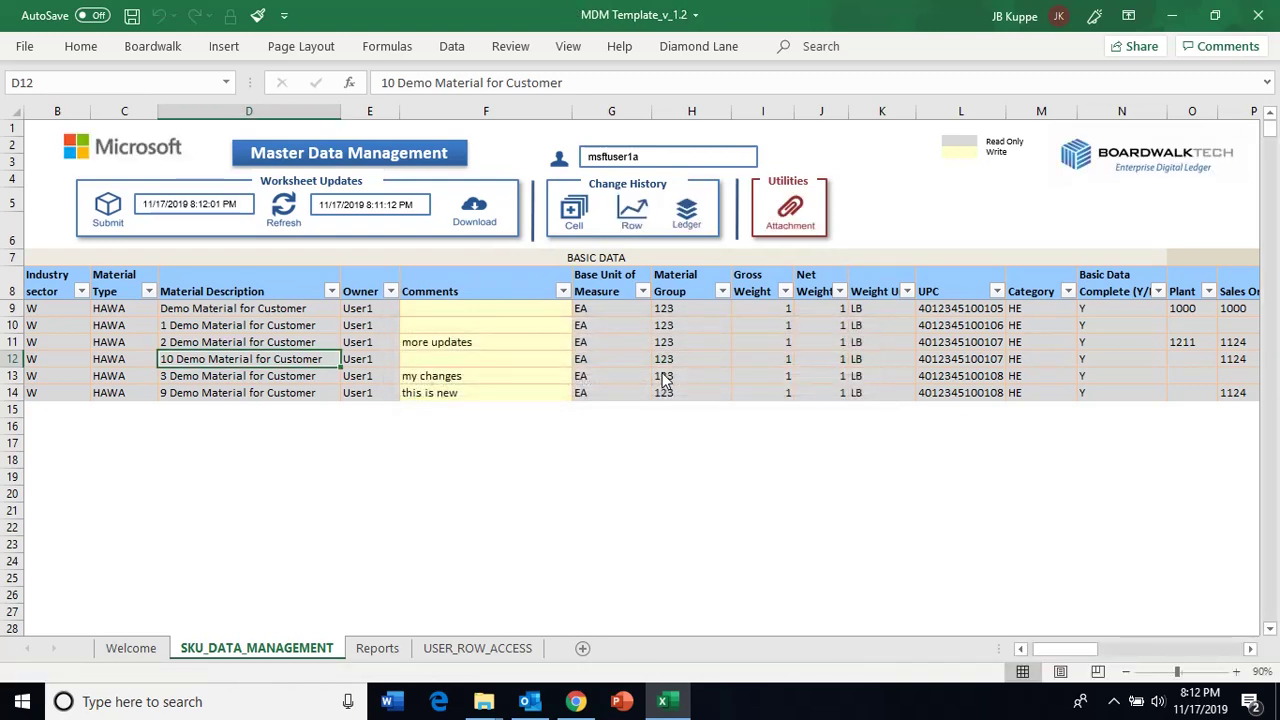
left_click(615, 339)
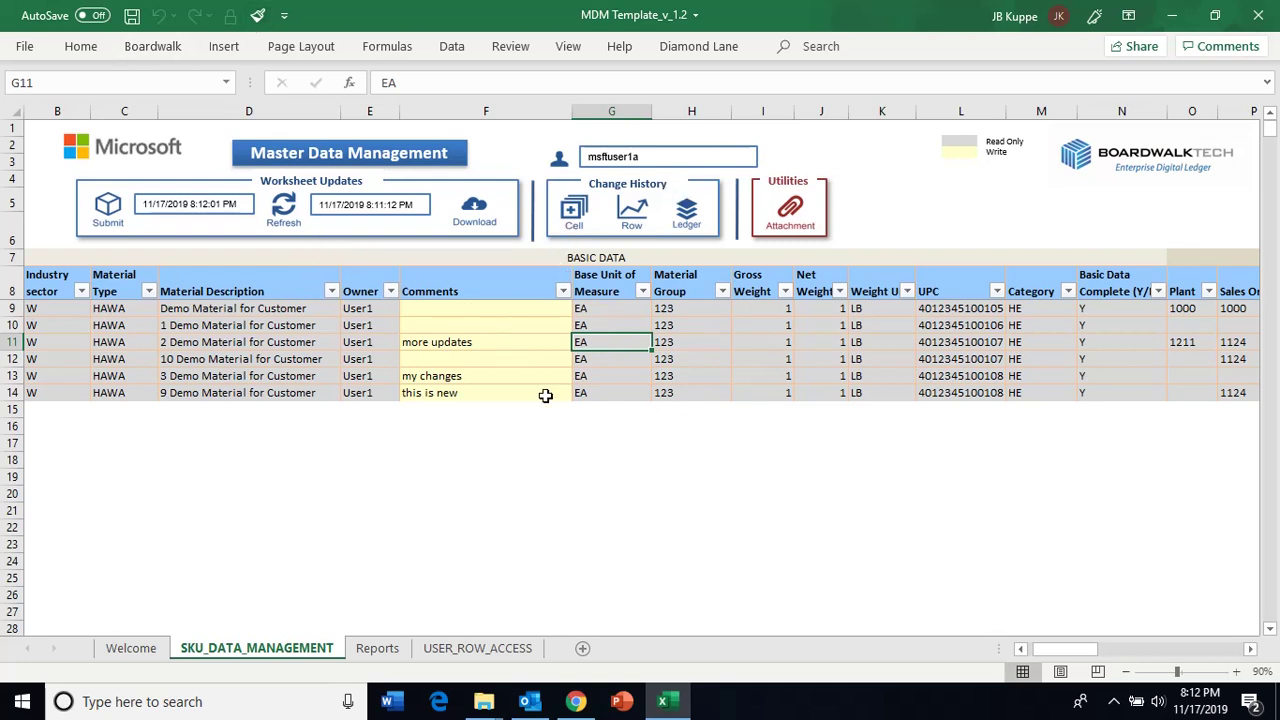
- Save and close the current workbook, then open the msftuser2 workbook
left_click(1258, 15)
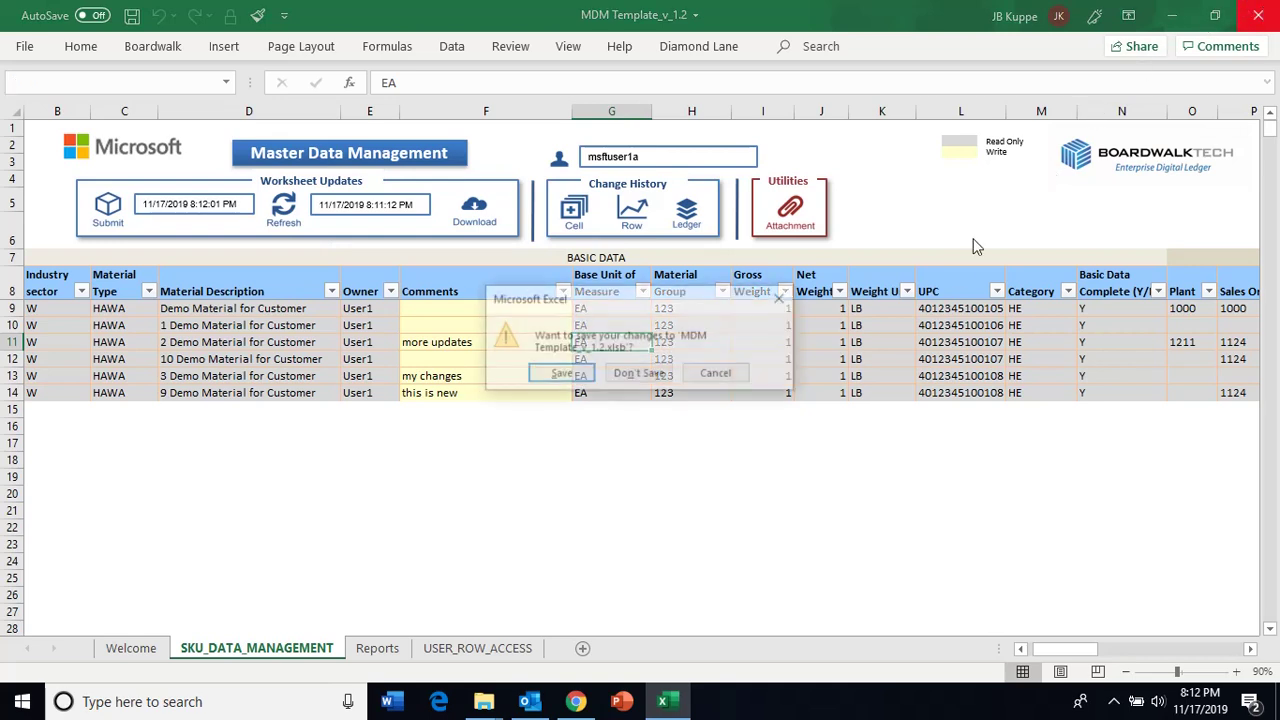
left_click(562, 374)
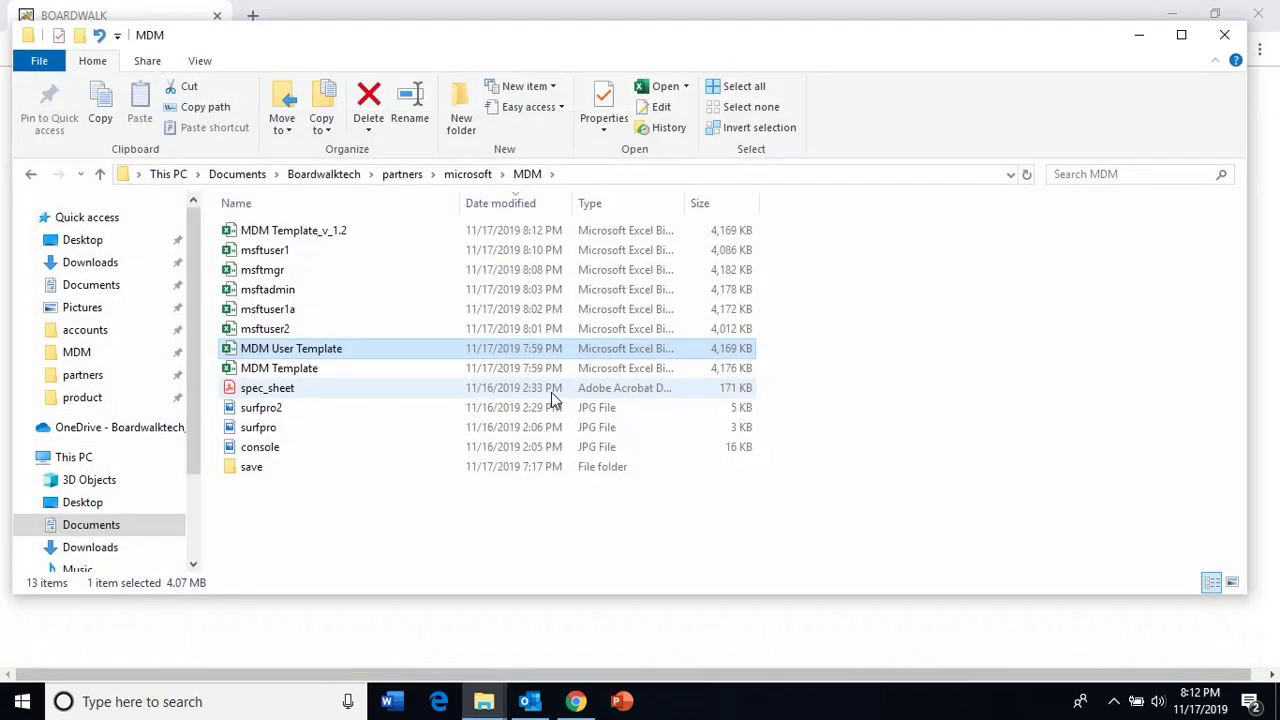
left_click(315, 423)
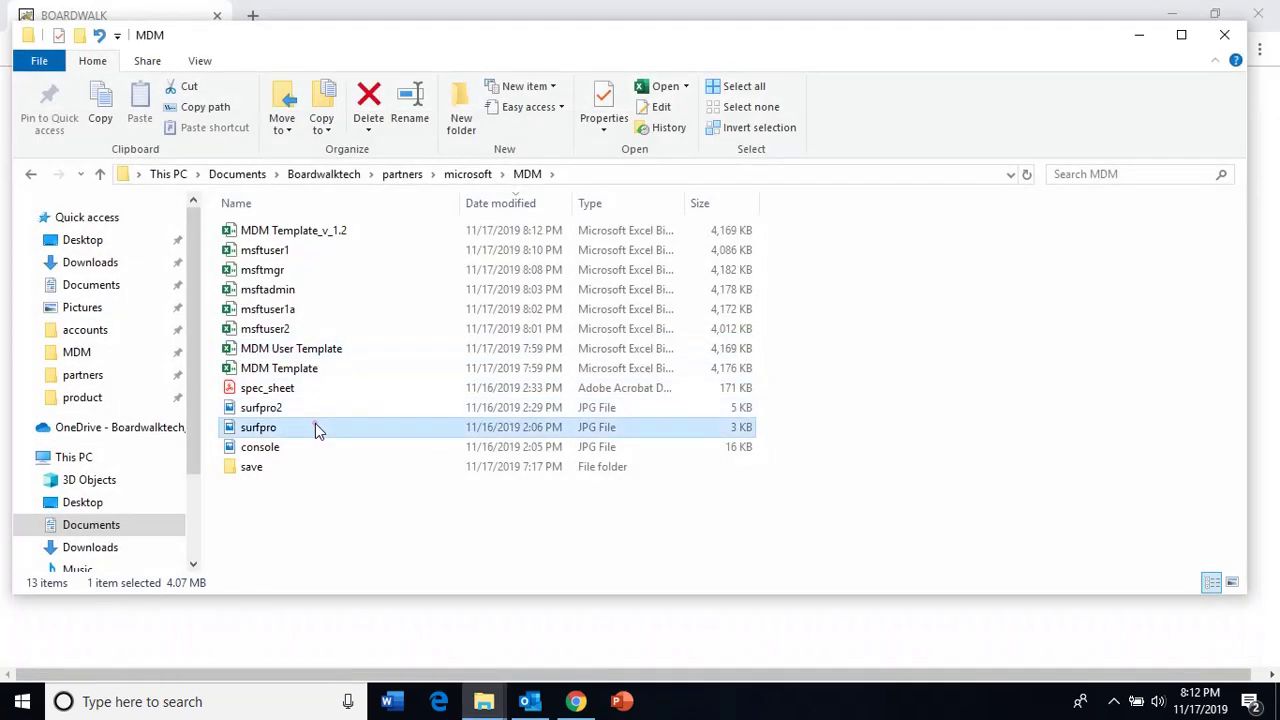
double_click(280, 331)
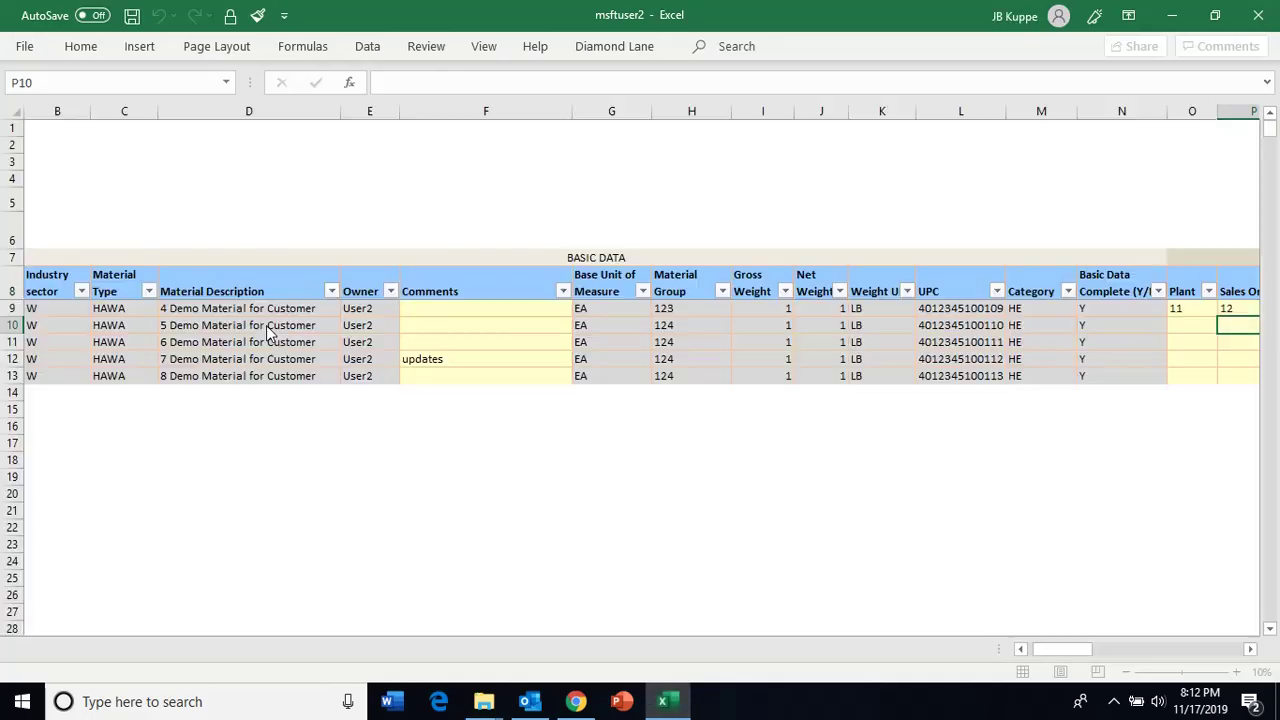
- Refresh the sheet from Boardwalk, entering the login password
left_click(285, 212)
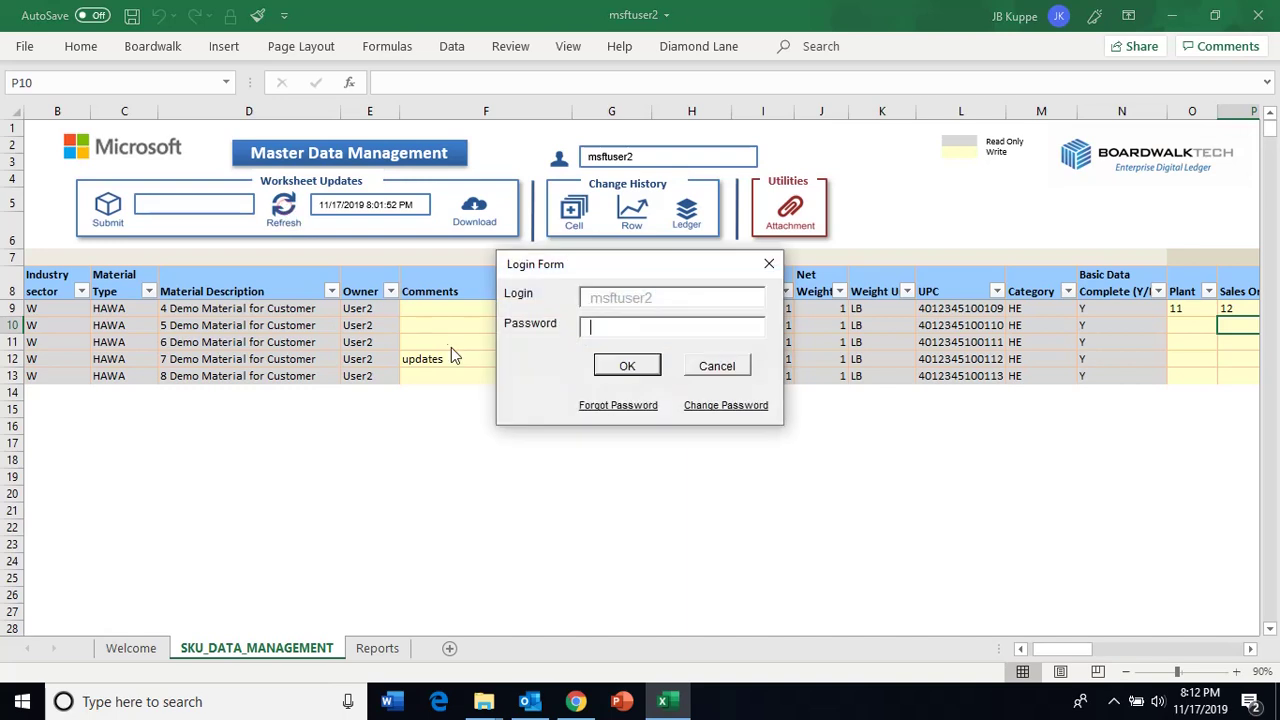
type("*")
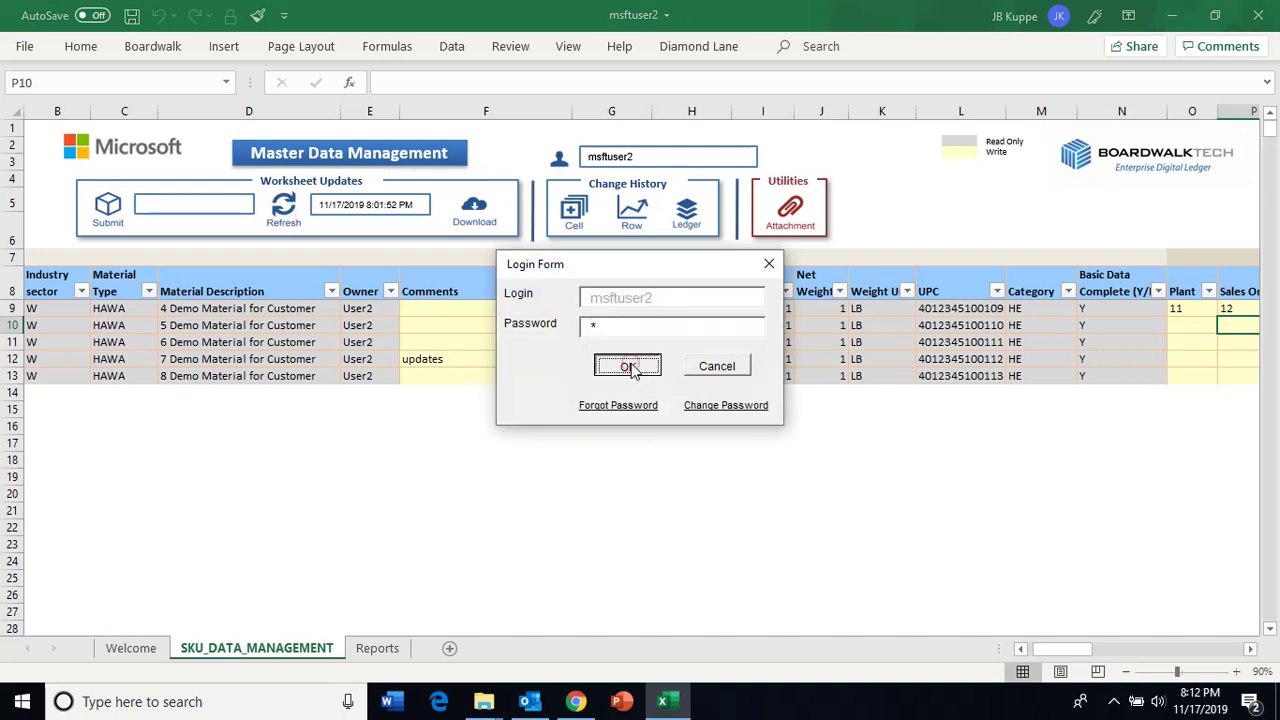
left_click(633, 365)
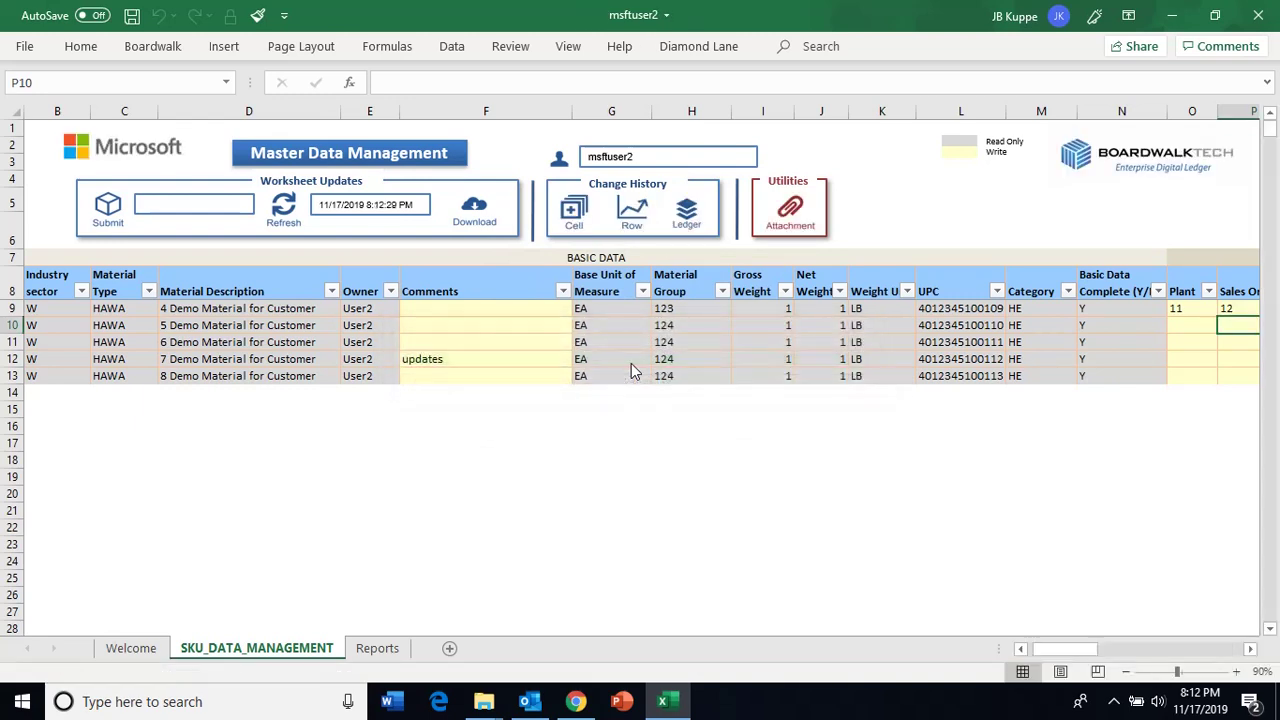
- Enter the comment "changes from me" in F12
left_click(480, 358)
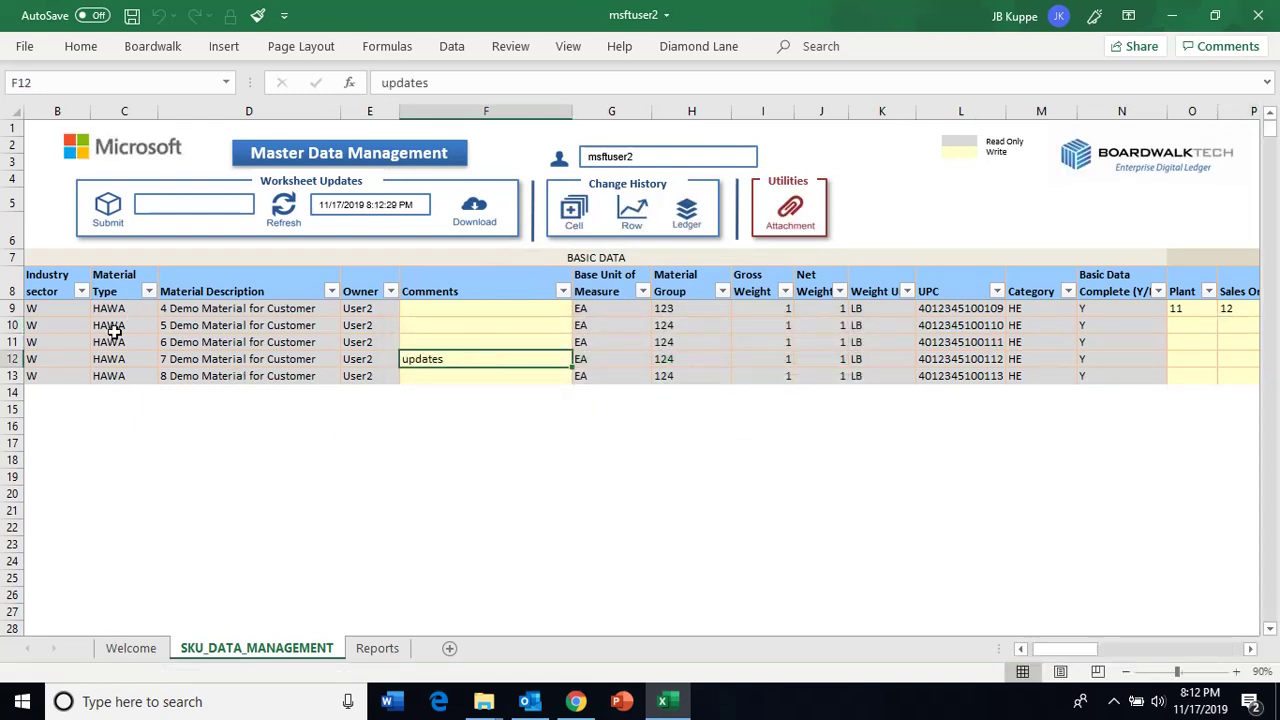
left_click_drag(362, 308, 373, 372)
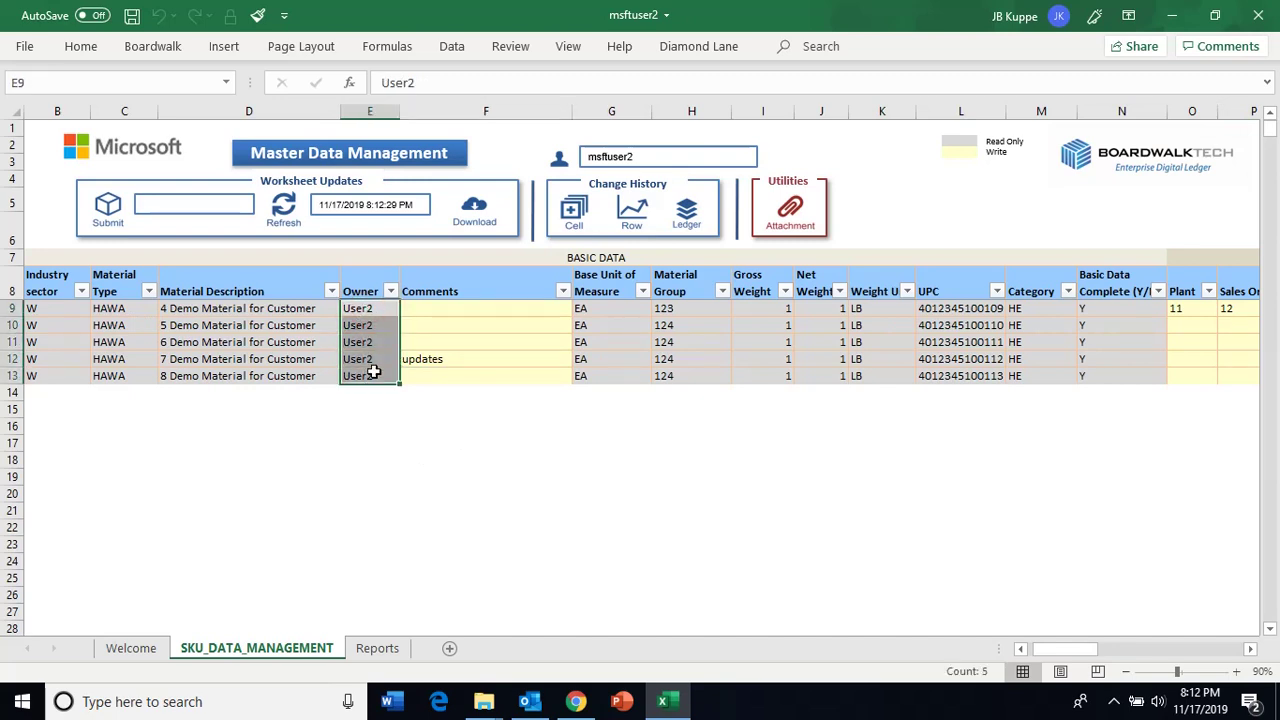
left_click(459, 360)
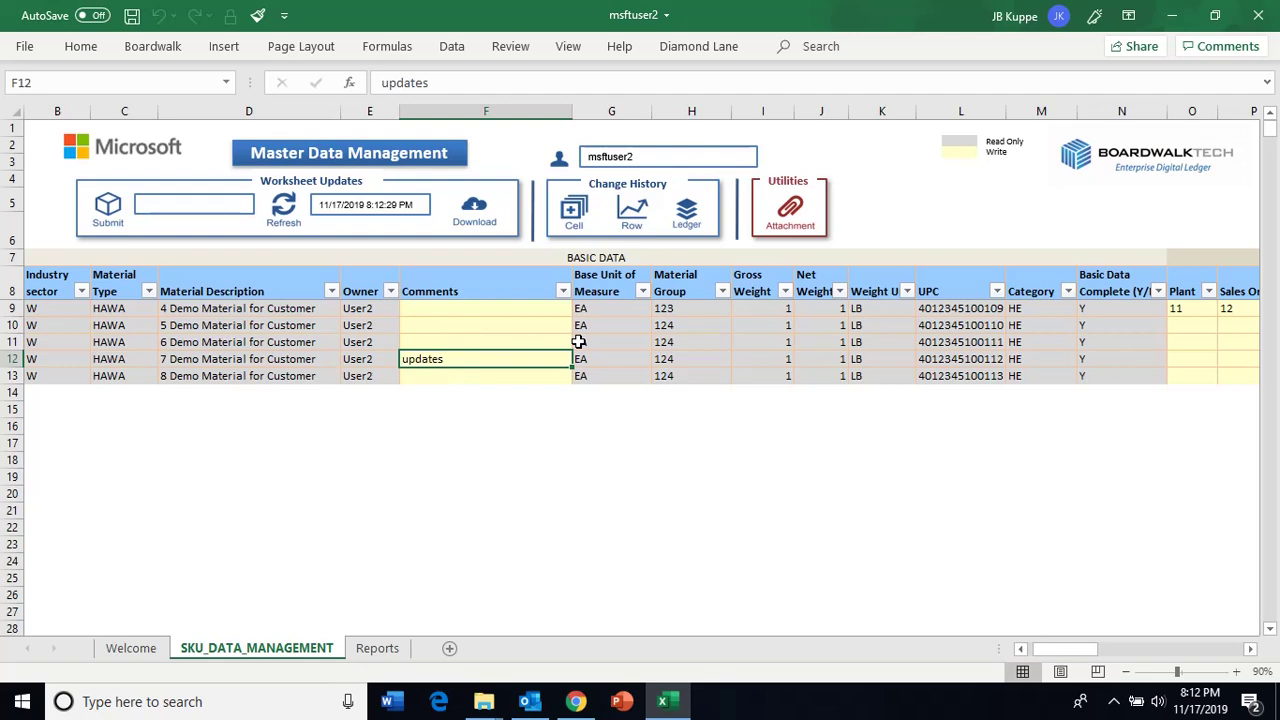
type("changes from")
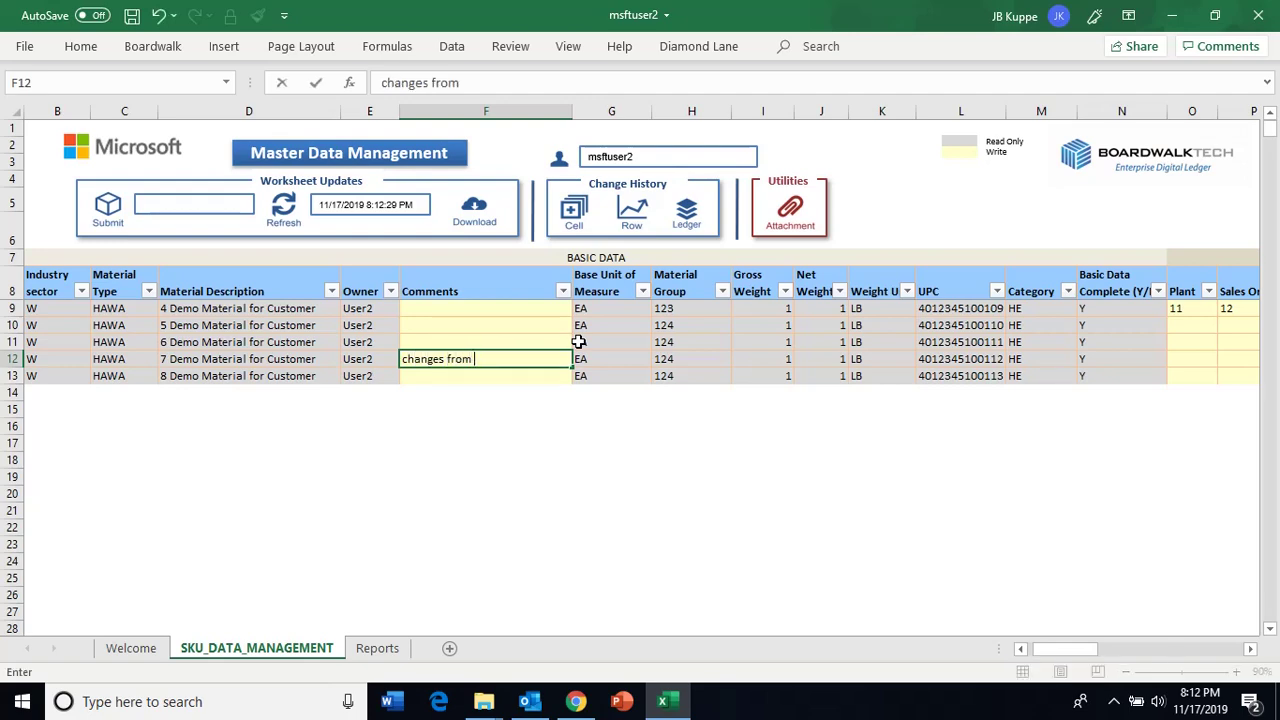
type(" me")
key("Return")
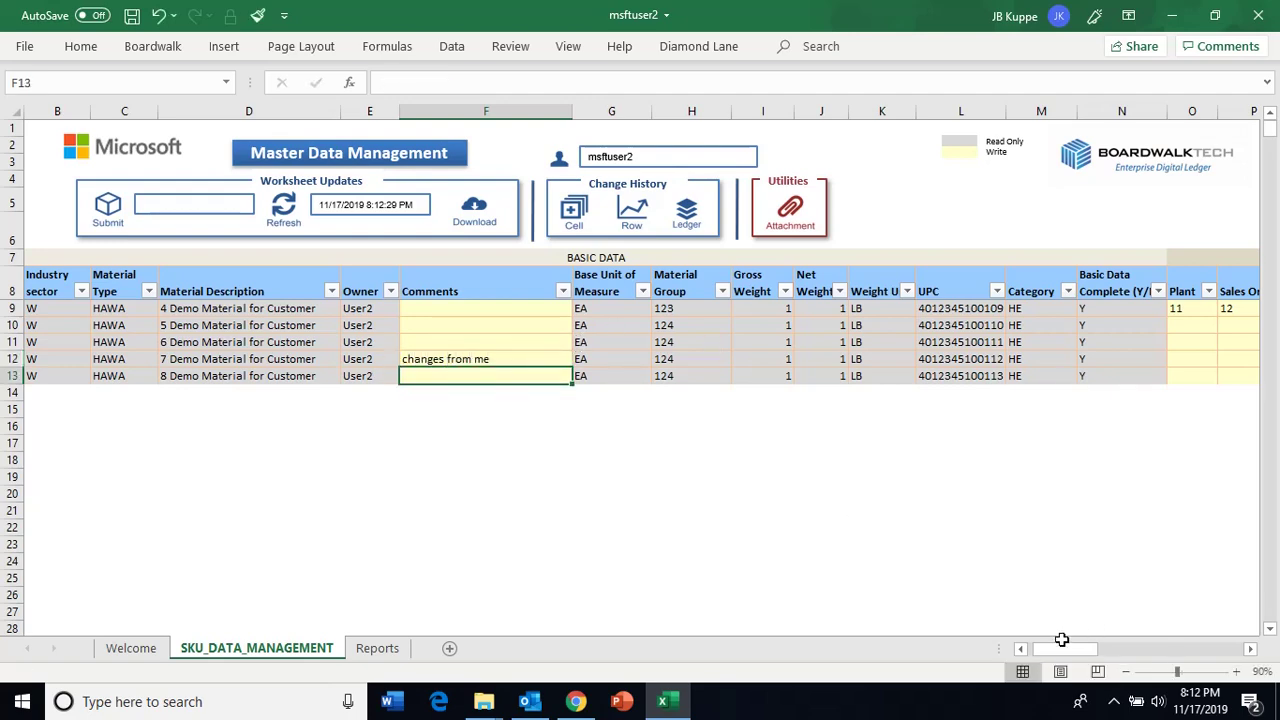
- Copy 12 from S12 into Plant O12 and Sales Org P12
left_click_drag(1062, 645, 1078, 648)
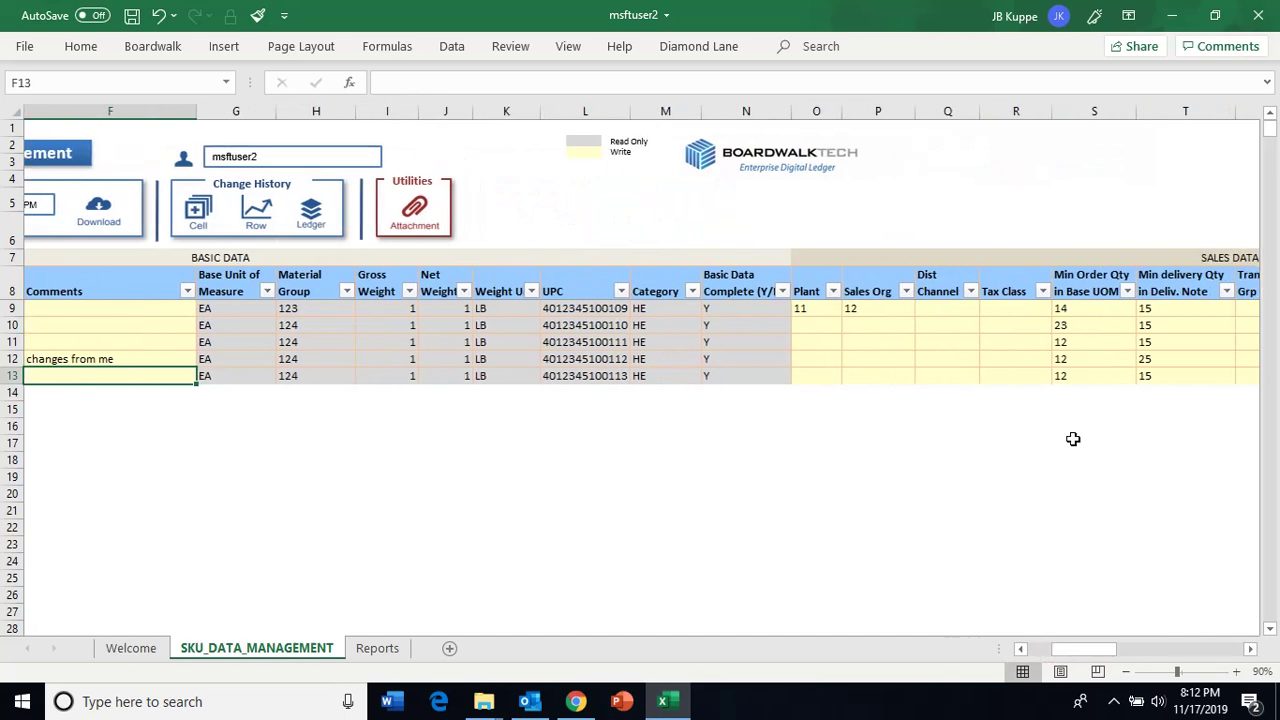
left_click(1063, 361)
key("ctrl+c")
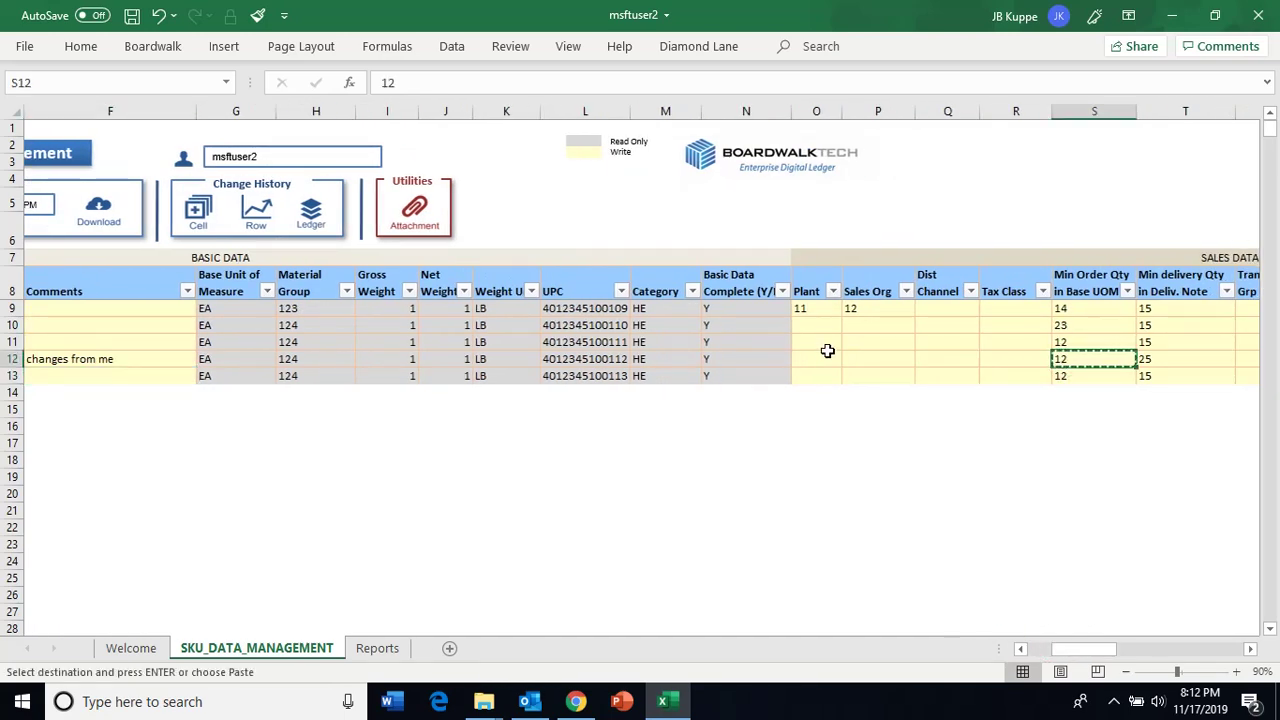
left_click(827, 351)
key("ctrl+v")
left_click(897, 357)
key("ctrl+v")
left_click(1003, 341)
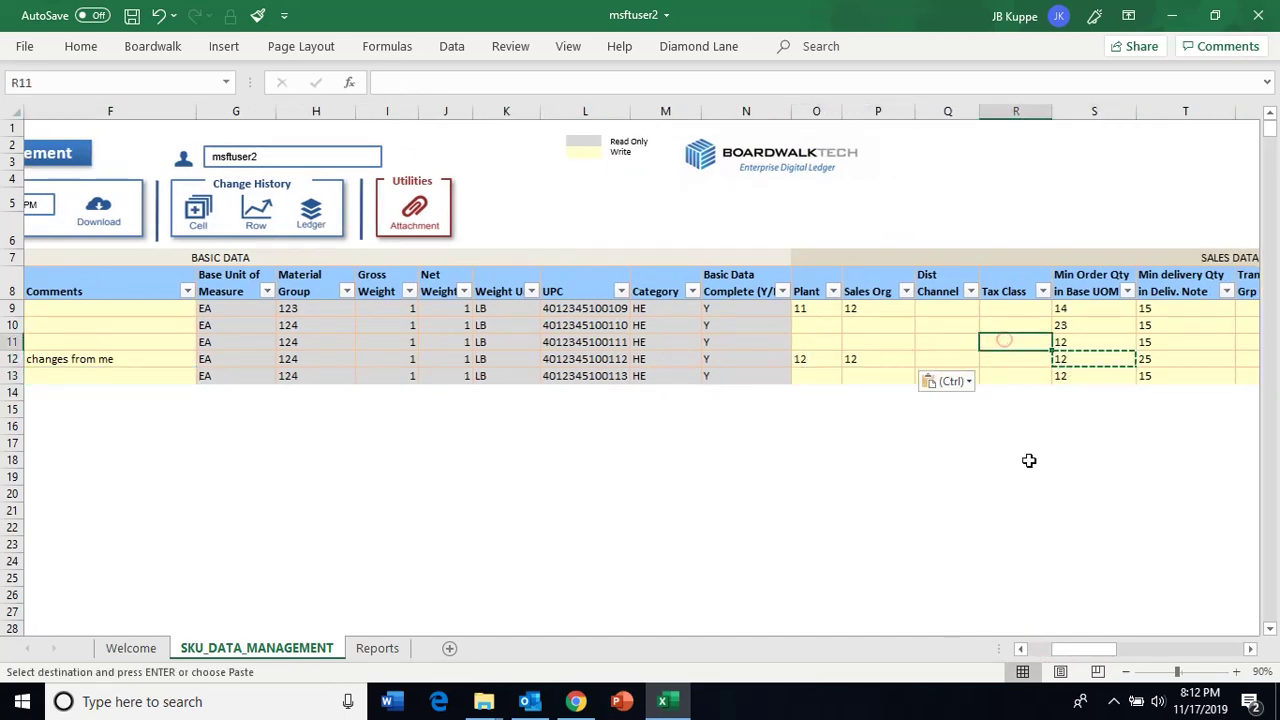
- Set Sales Data Complete in Z12 to Y
left_click_drag(1085, 649, 1110, 649)
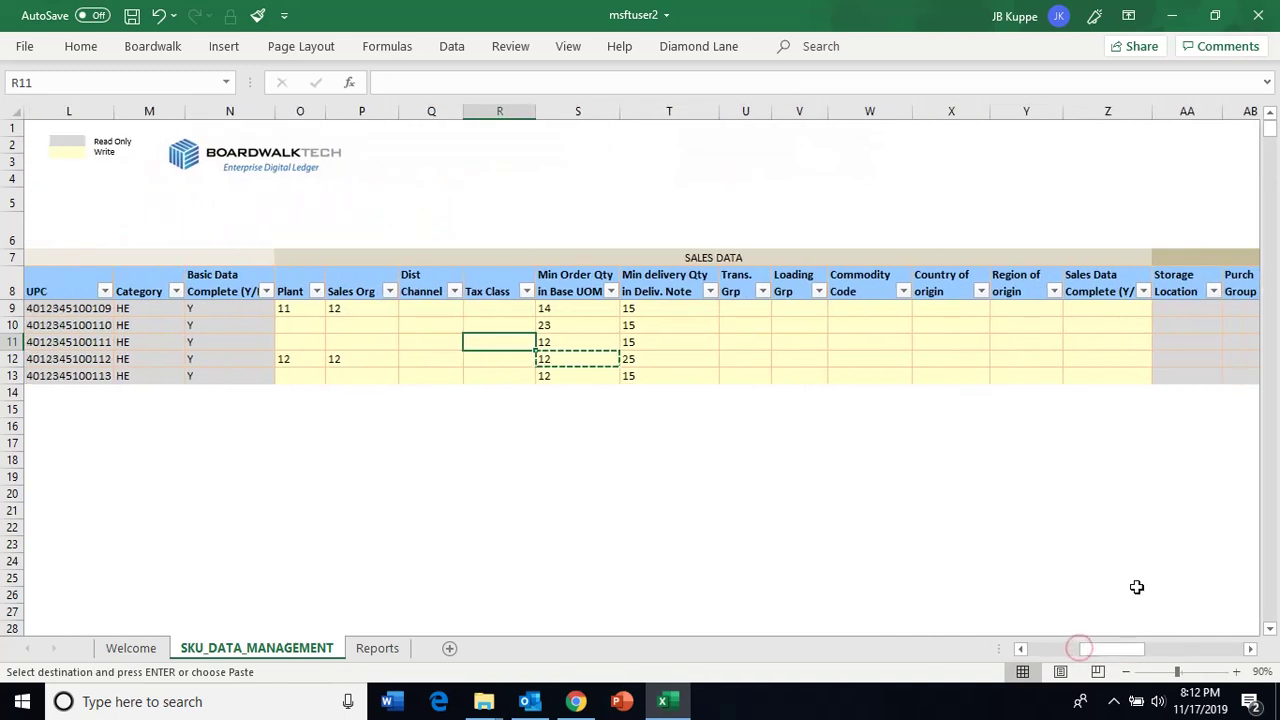
left_click(1099, 362)
left_click(1159, 361)
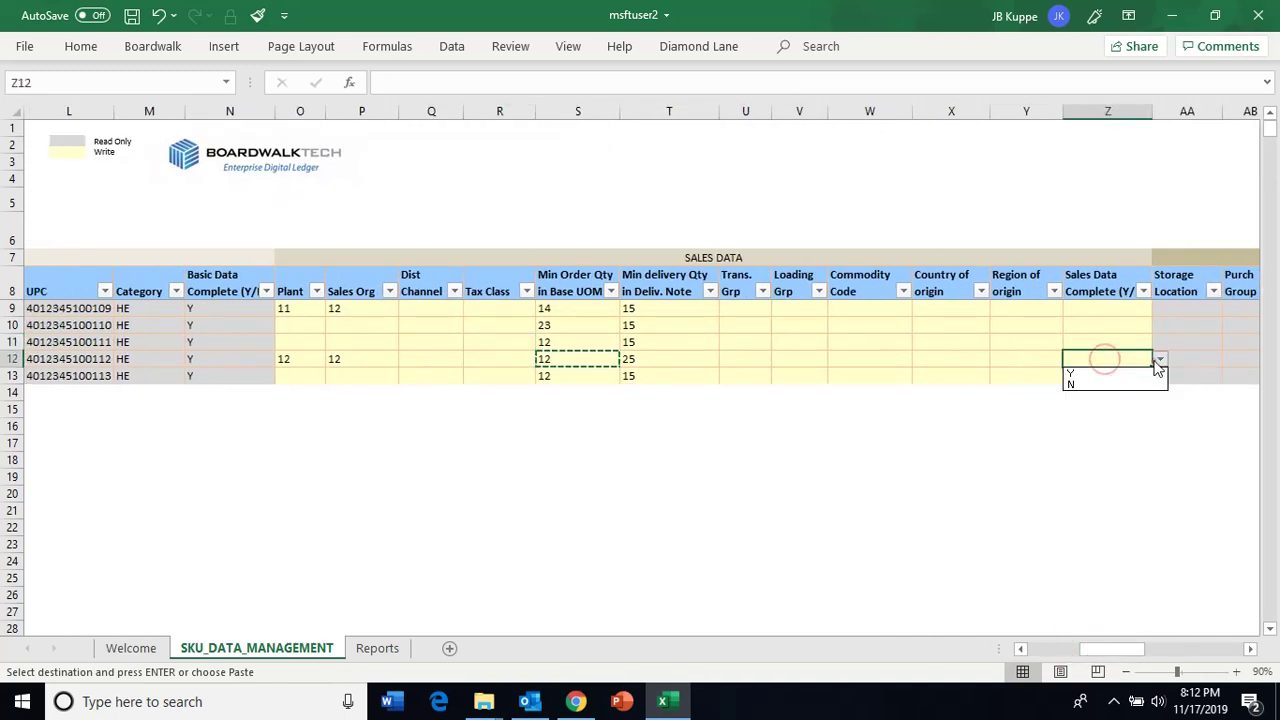
left_click(1086, 373)
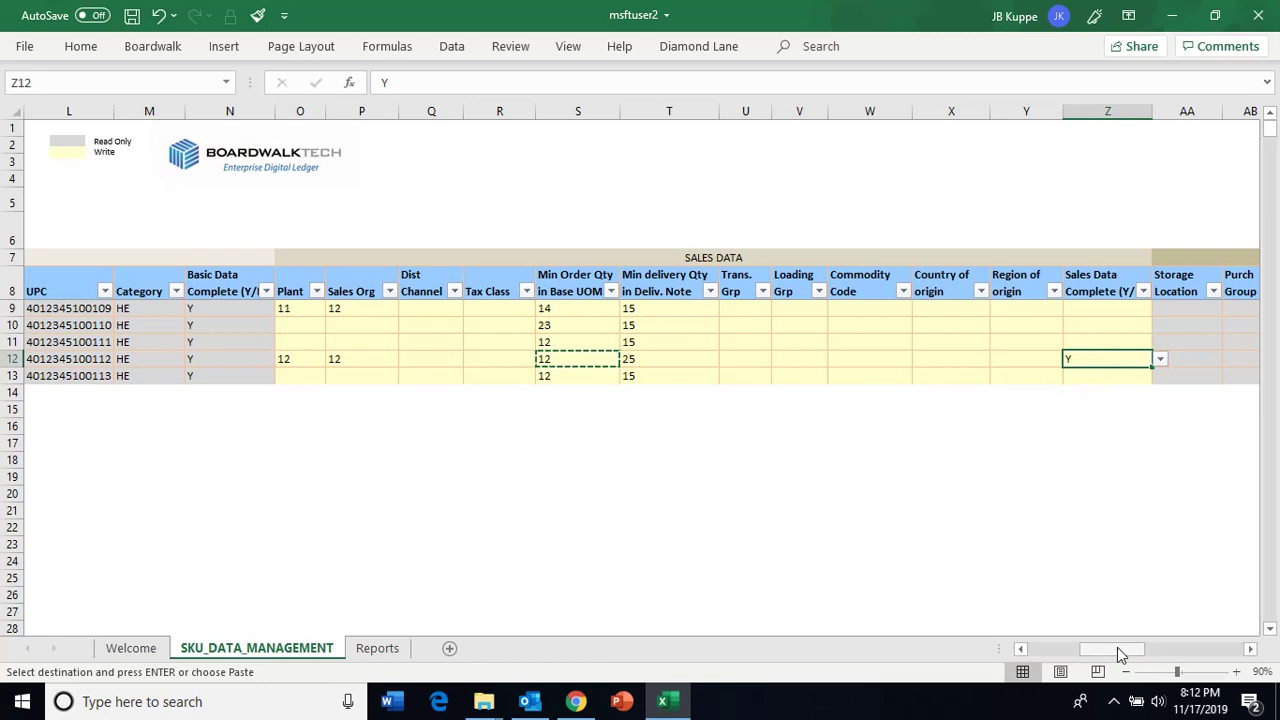
left_click_drag(1120, 654, 1073, 652)
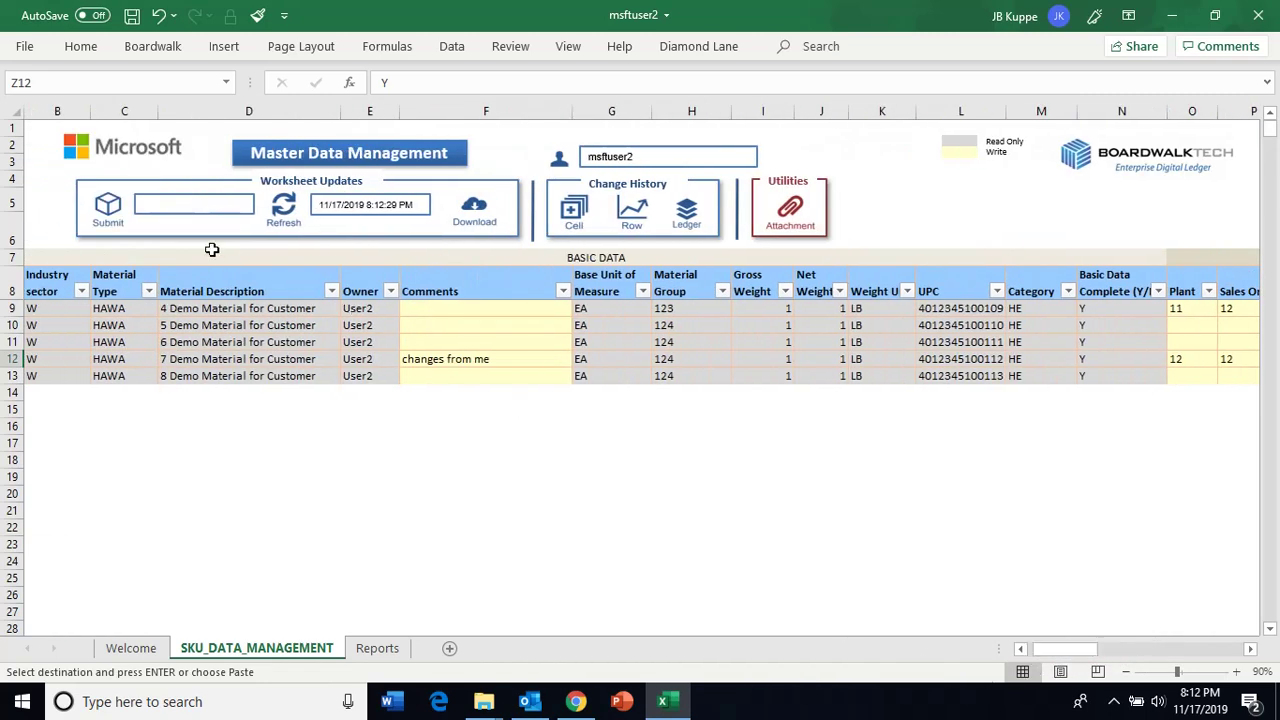
- Submit to Boardwalk with transaction comment "updates", then save the workbook
left_click(110, 208)
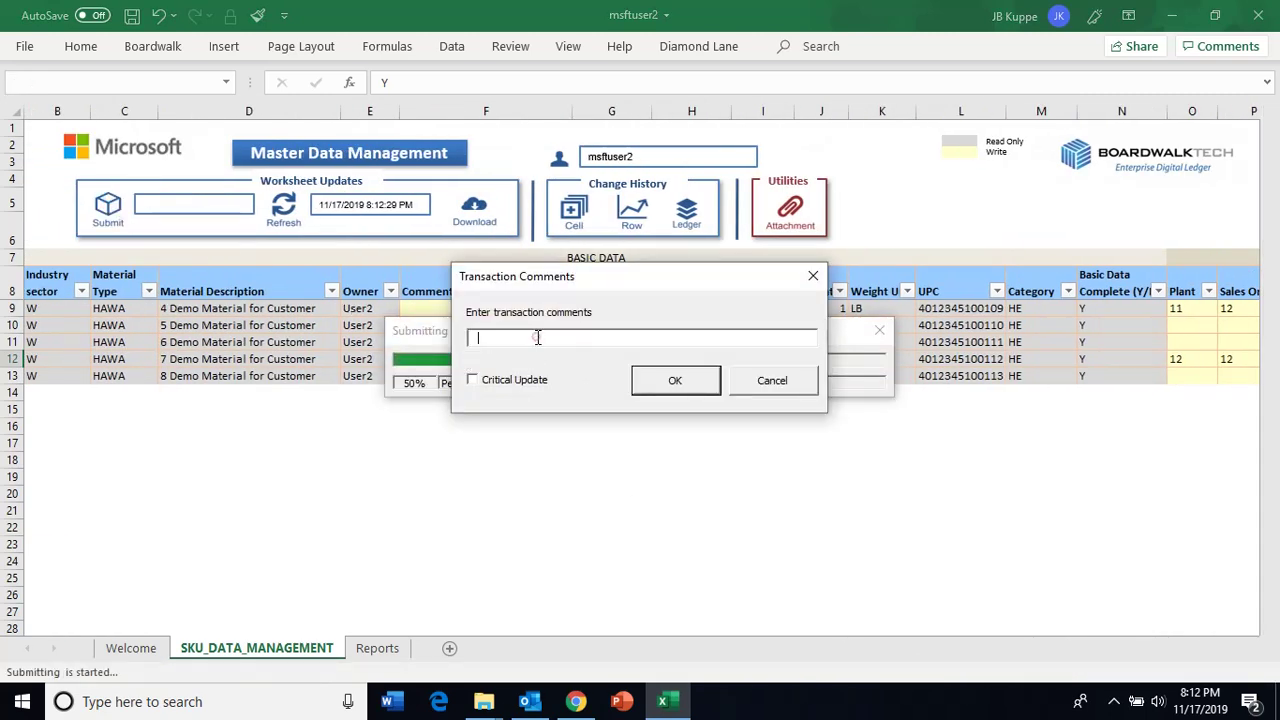
type("updates")
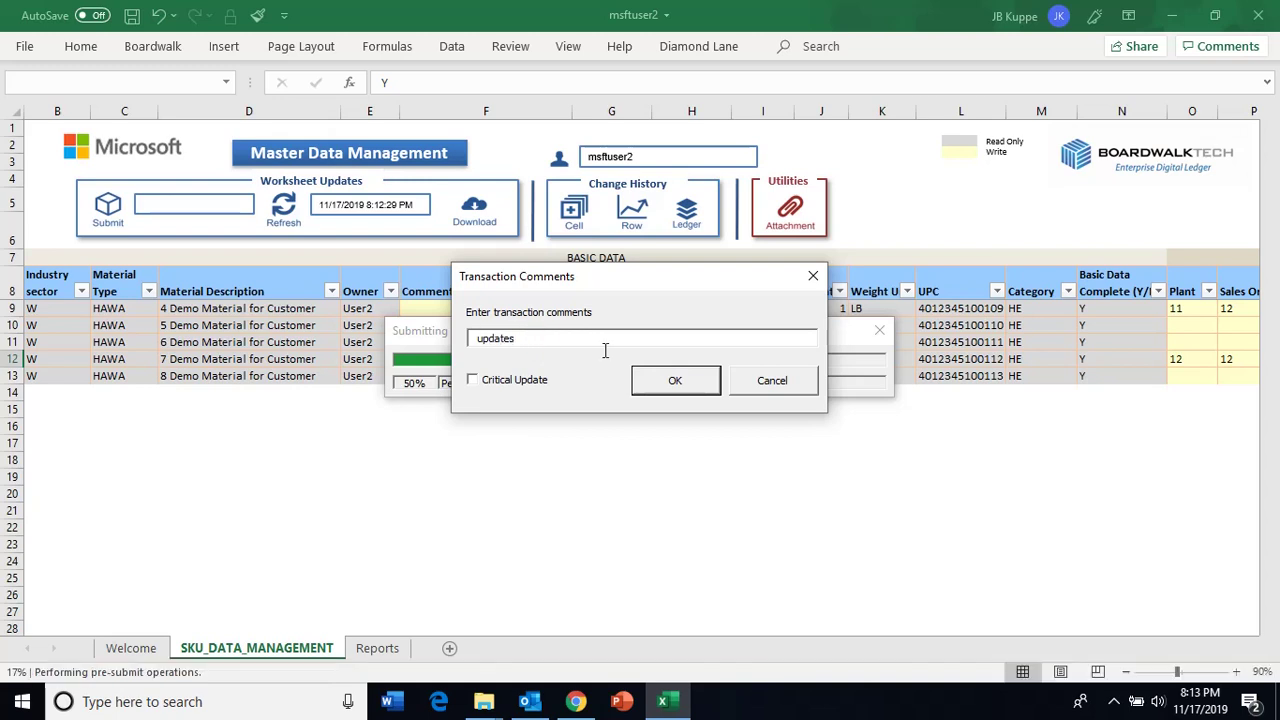
left_click(675, 380)
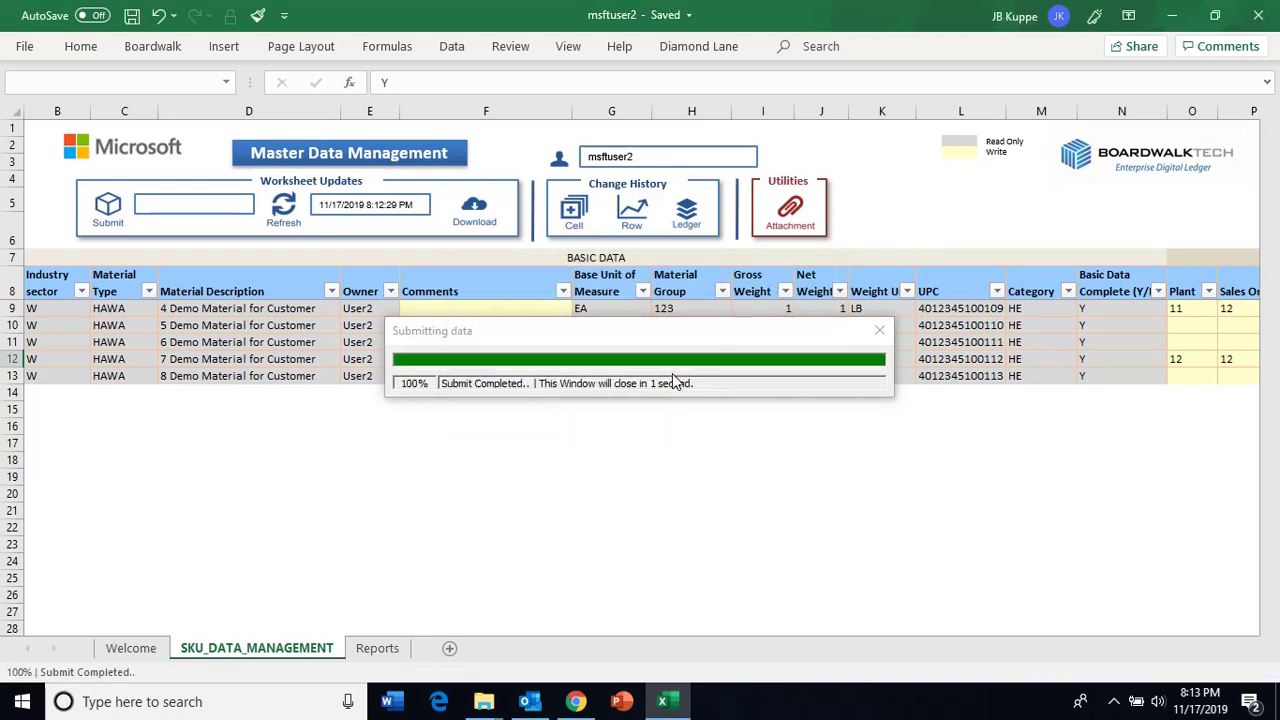
left_click(444, 342)
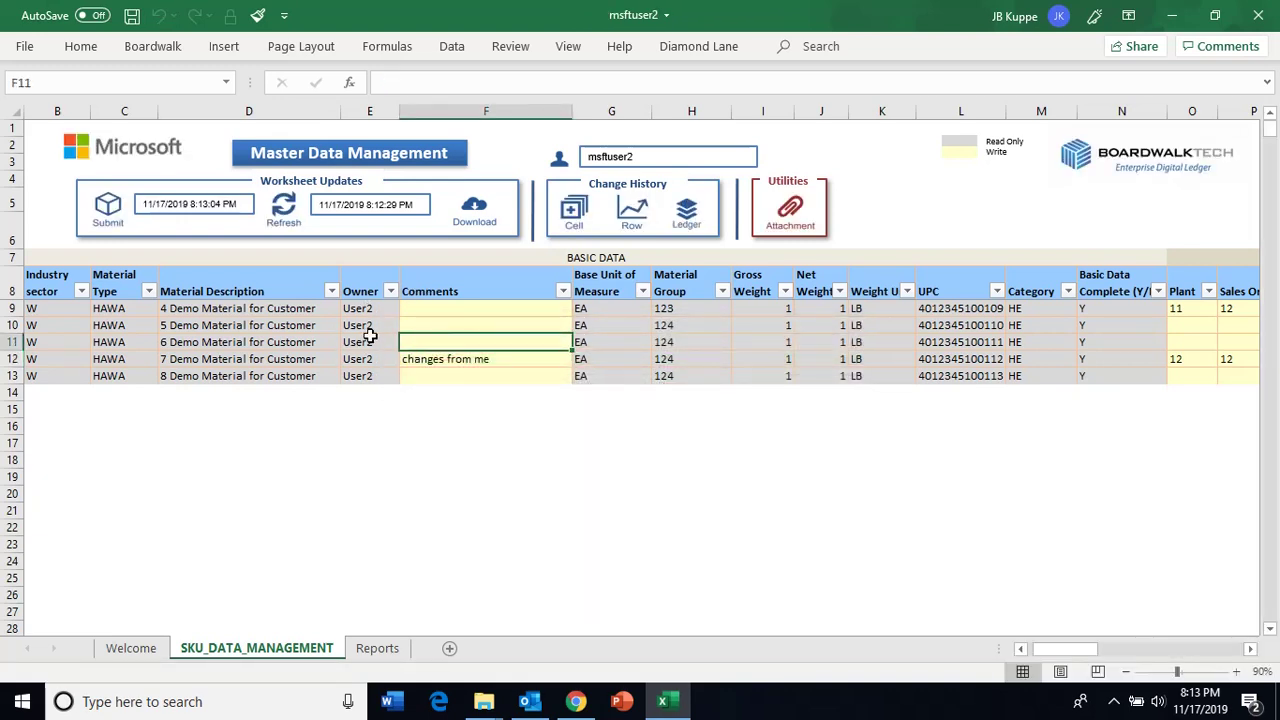
left_click(132, 15)
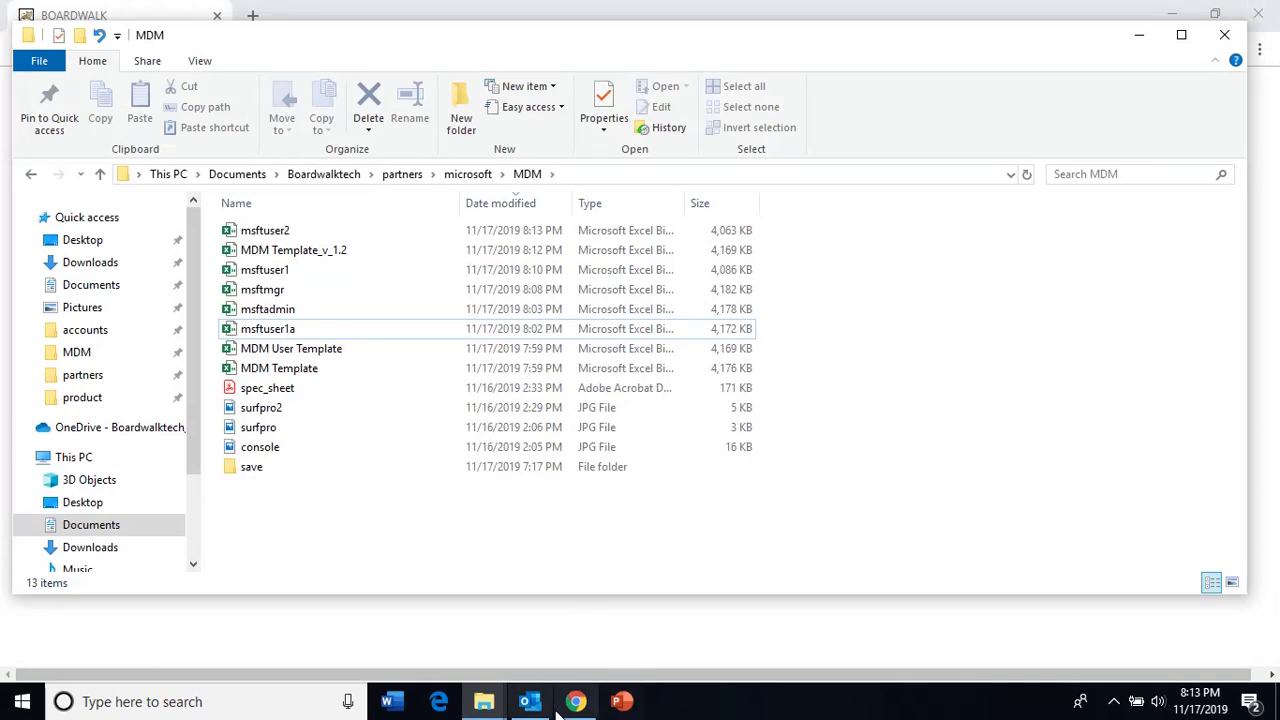
- Switch to Chrome and log in to the Boardwalk web grid
left_click(576, 703)
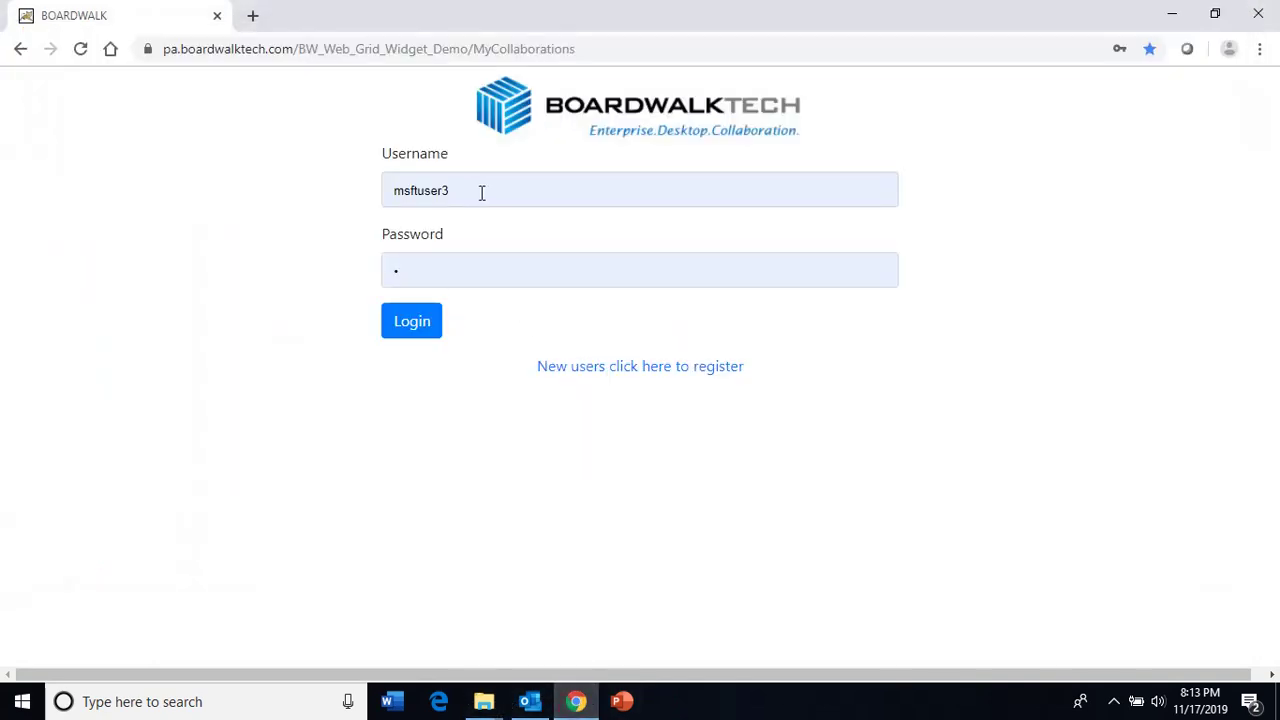
left_click(420, 322)
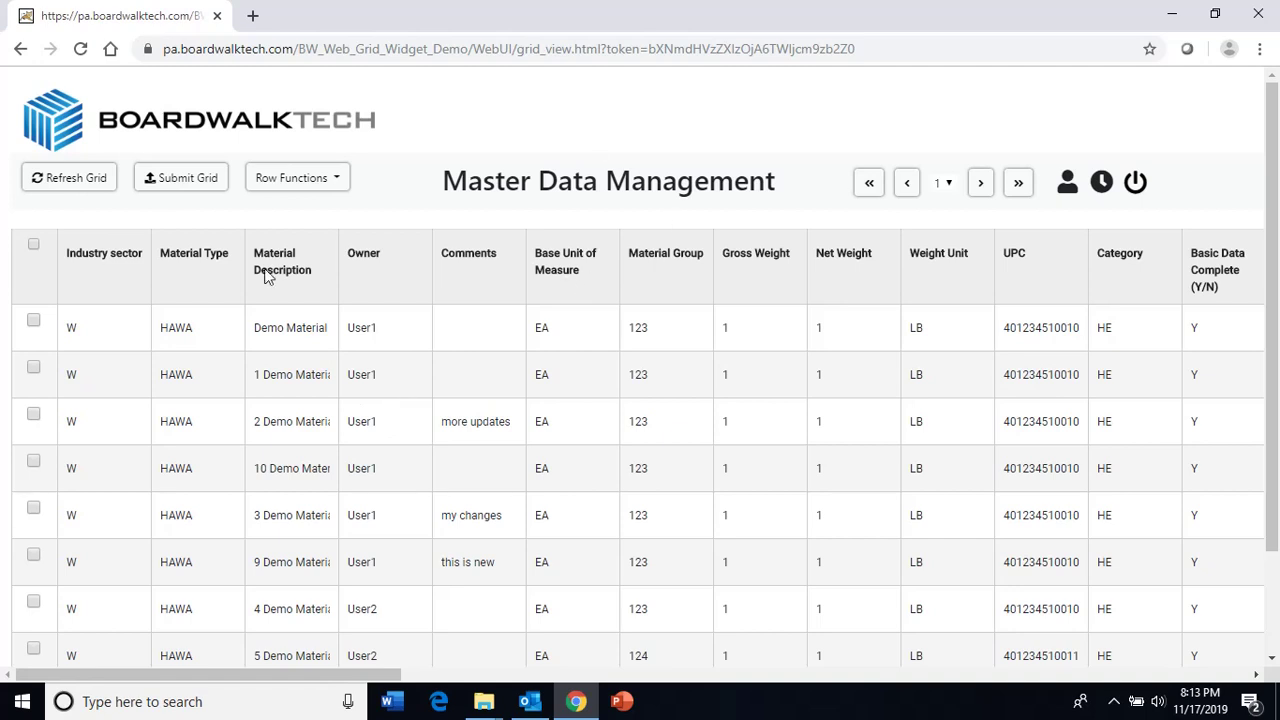
- Change the 6 Demo Material row's comment to "my changes"
scroll(772, 469, "down", 2)
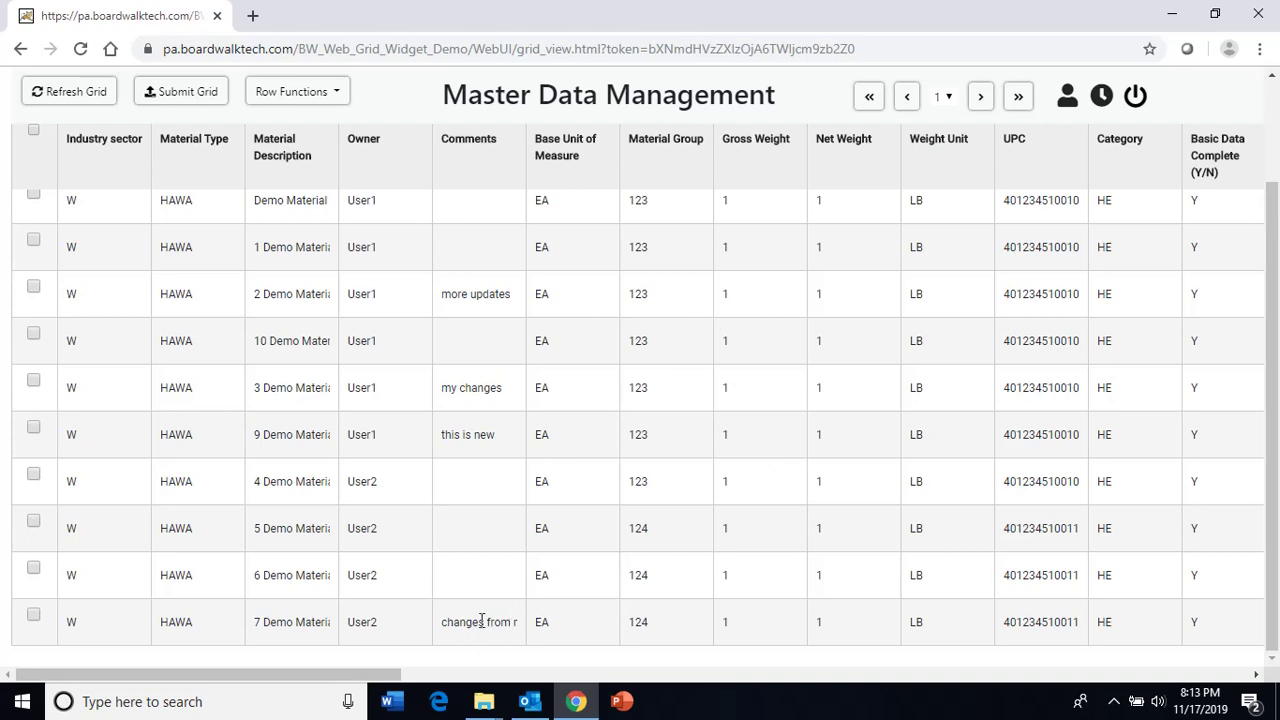
left_click(451, 624)
left_click(463, 577)
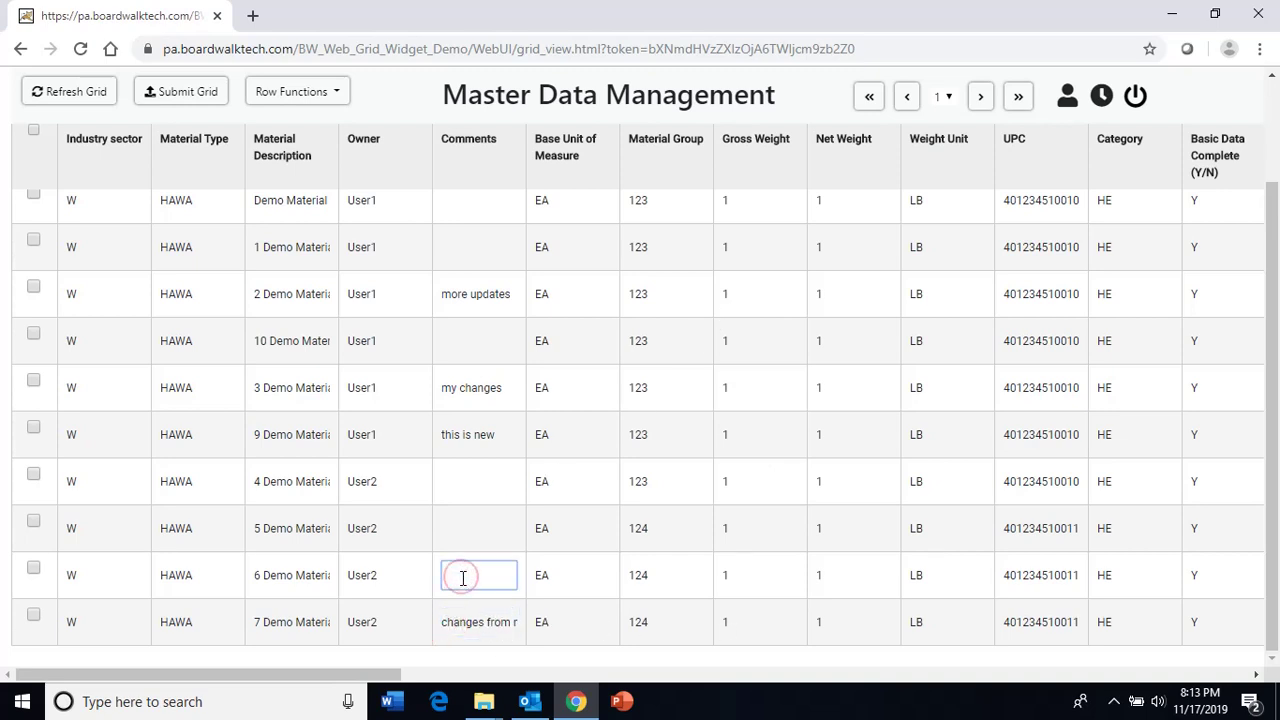
type("my changes")
left_click(497, 490)
scroll(497, 491, "up", 2)
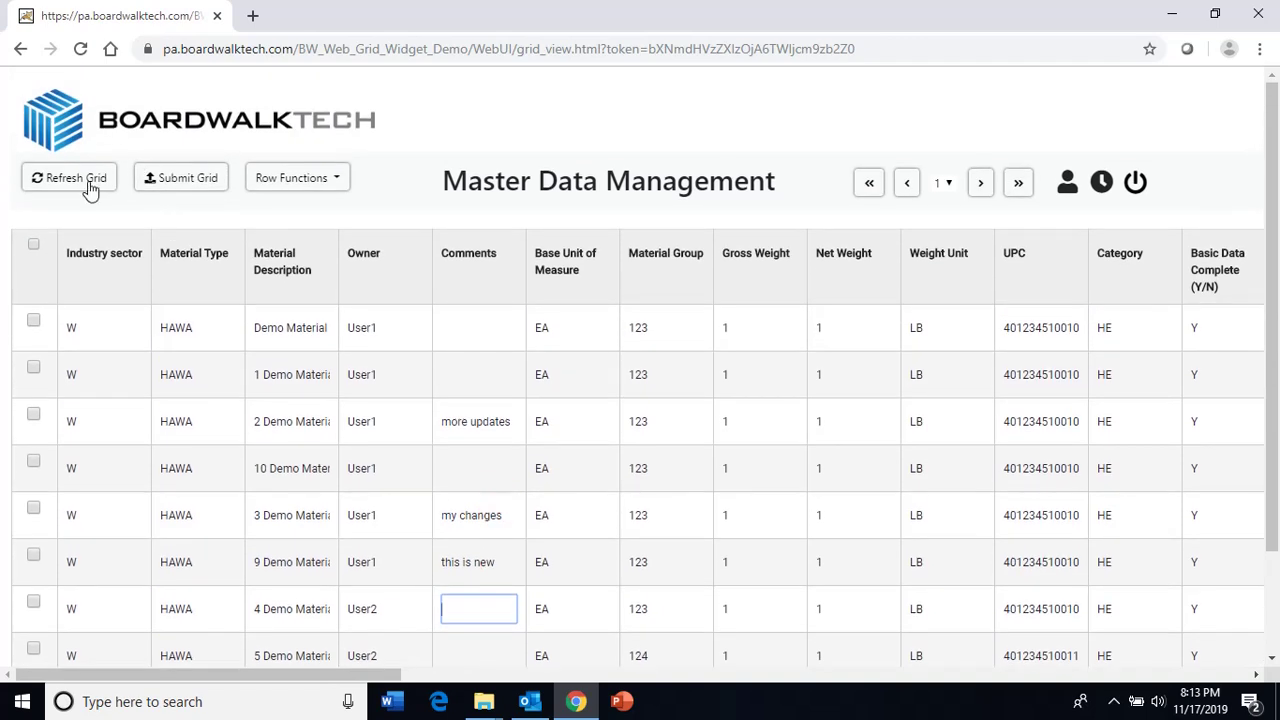
- Submit the grid with transaction comment "updates" and dismiss the success message
left_click(172, 185)
left_click(496, 324)
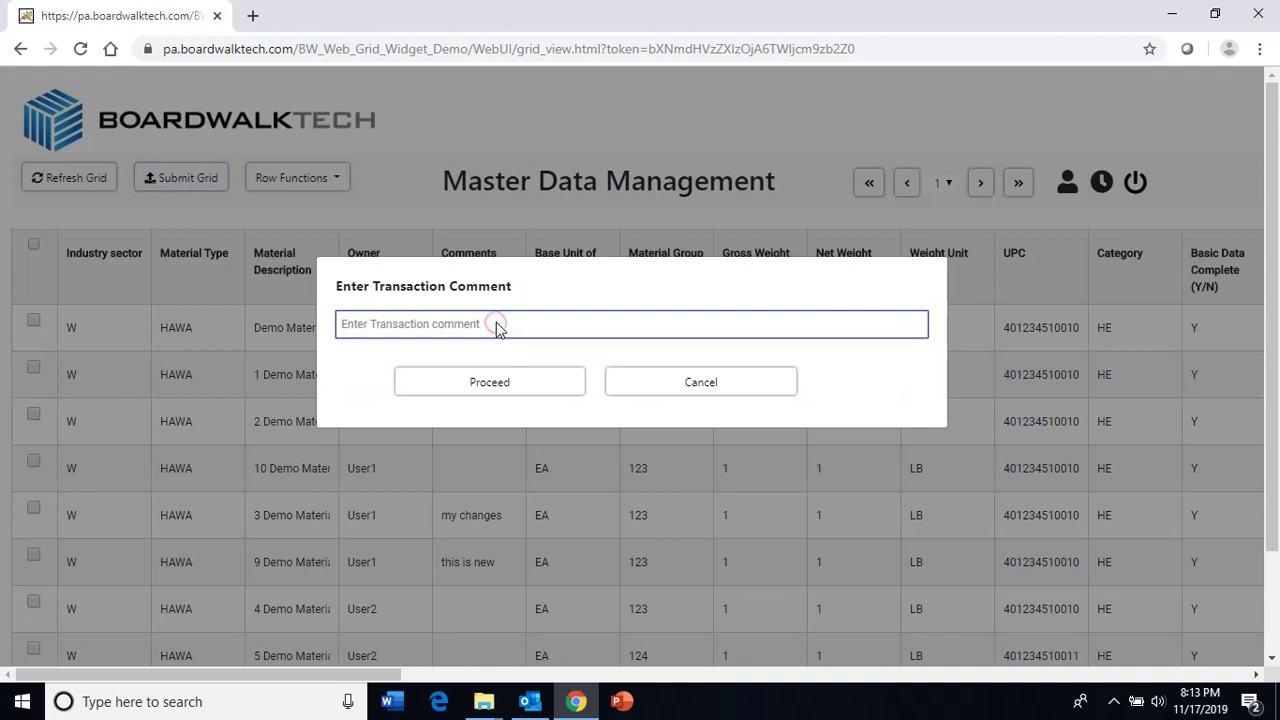
type("updates")
left_click(515, 387)
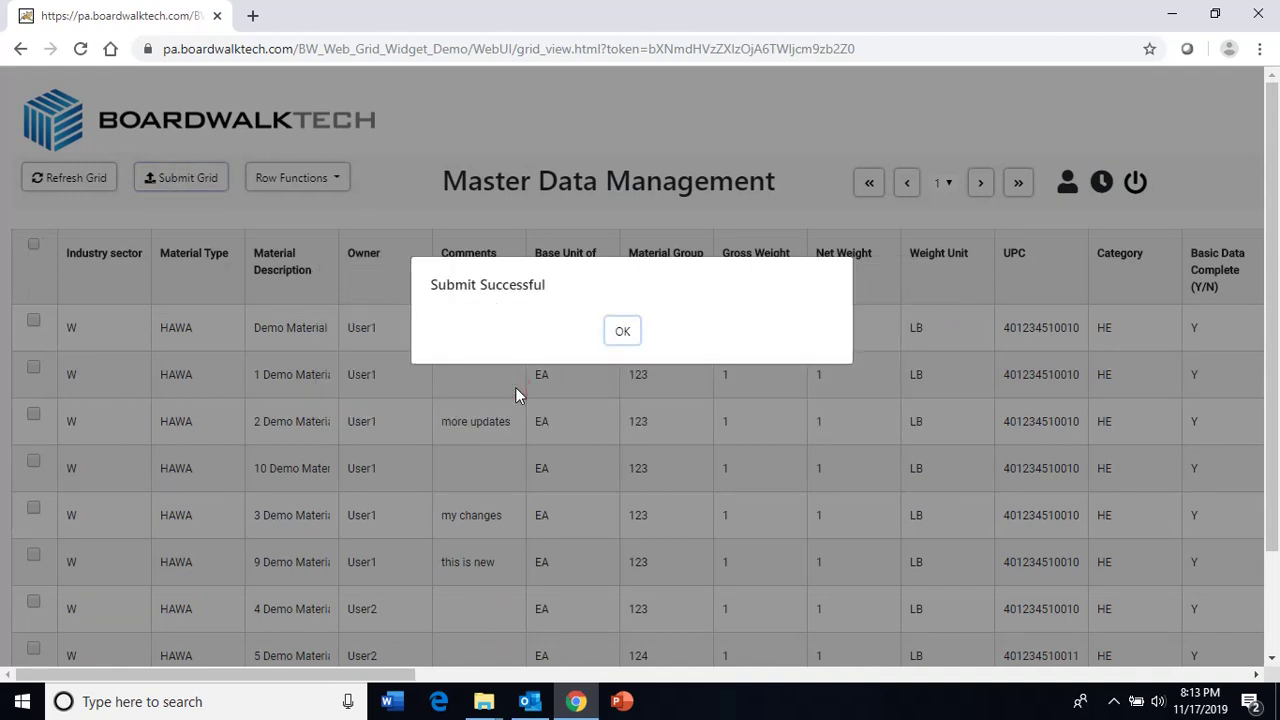
left_click(614, 330)
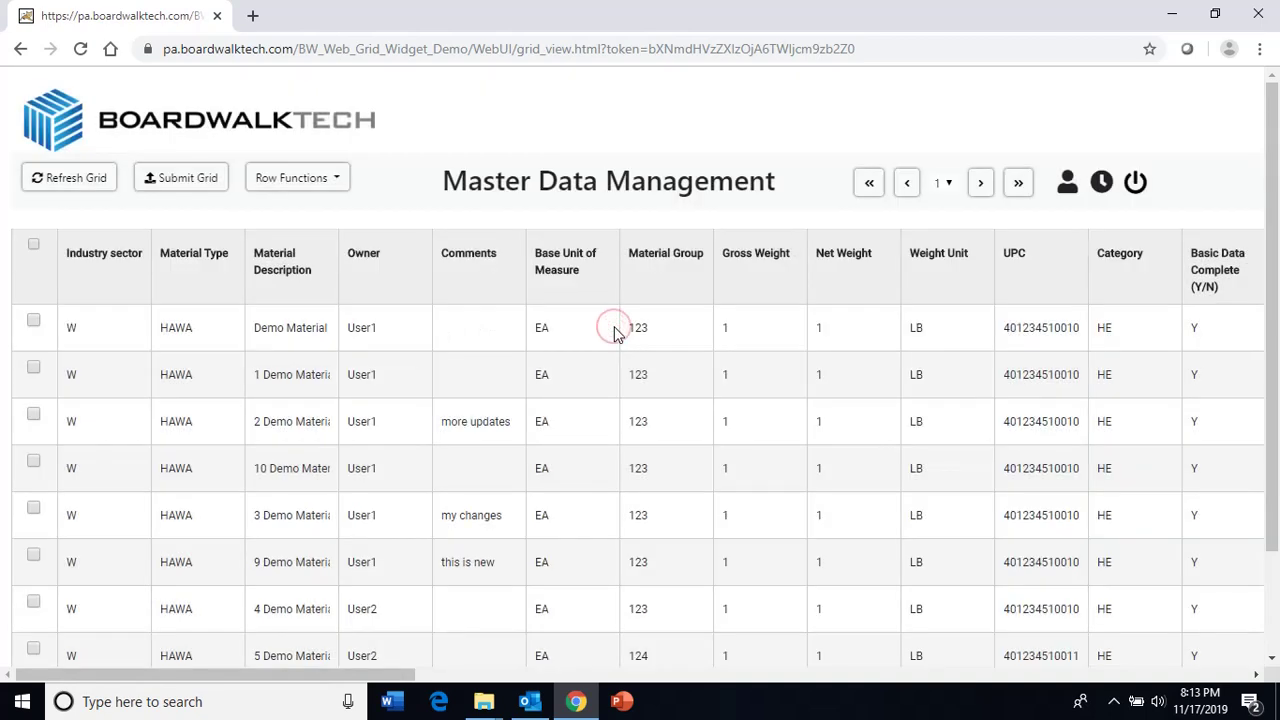
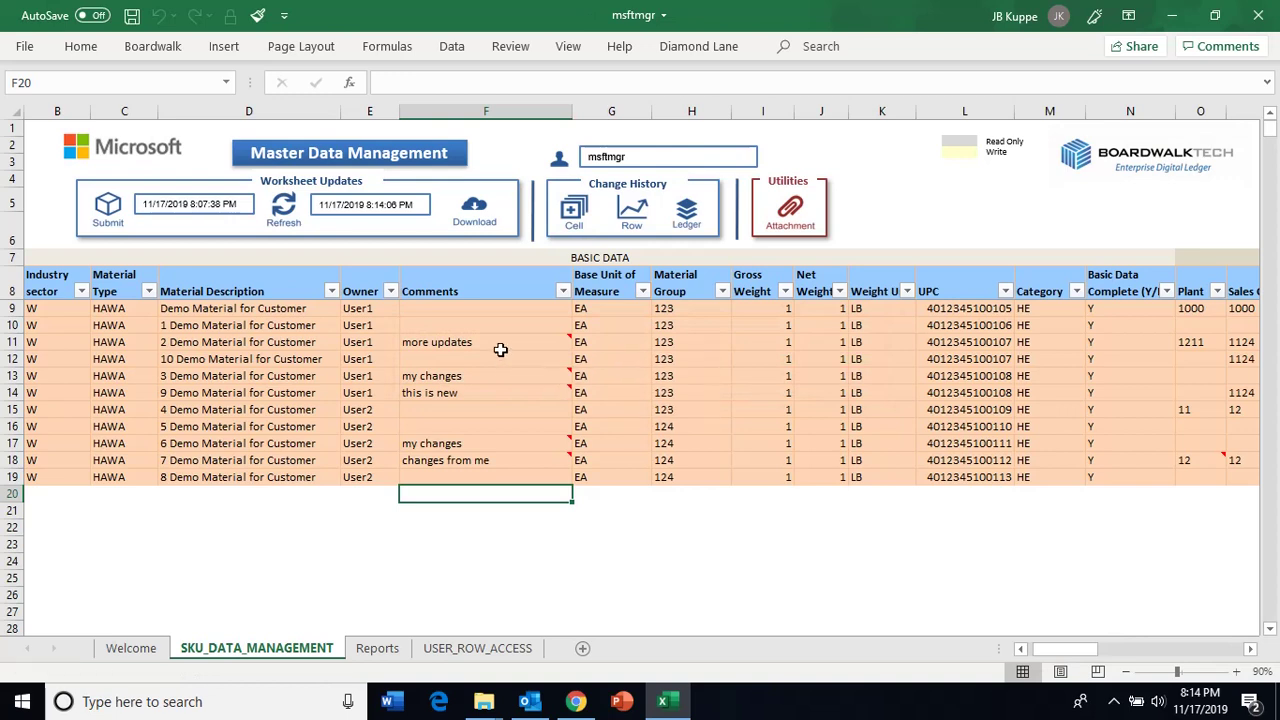
- Read the change notes on the 'this is new', row 17 and 'changes from me' comments
mouse_move(497, 337)
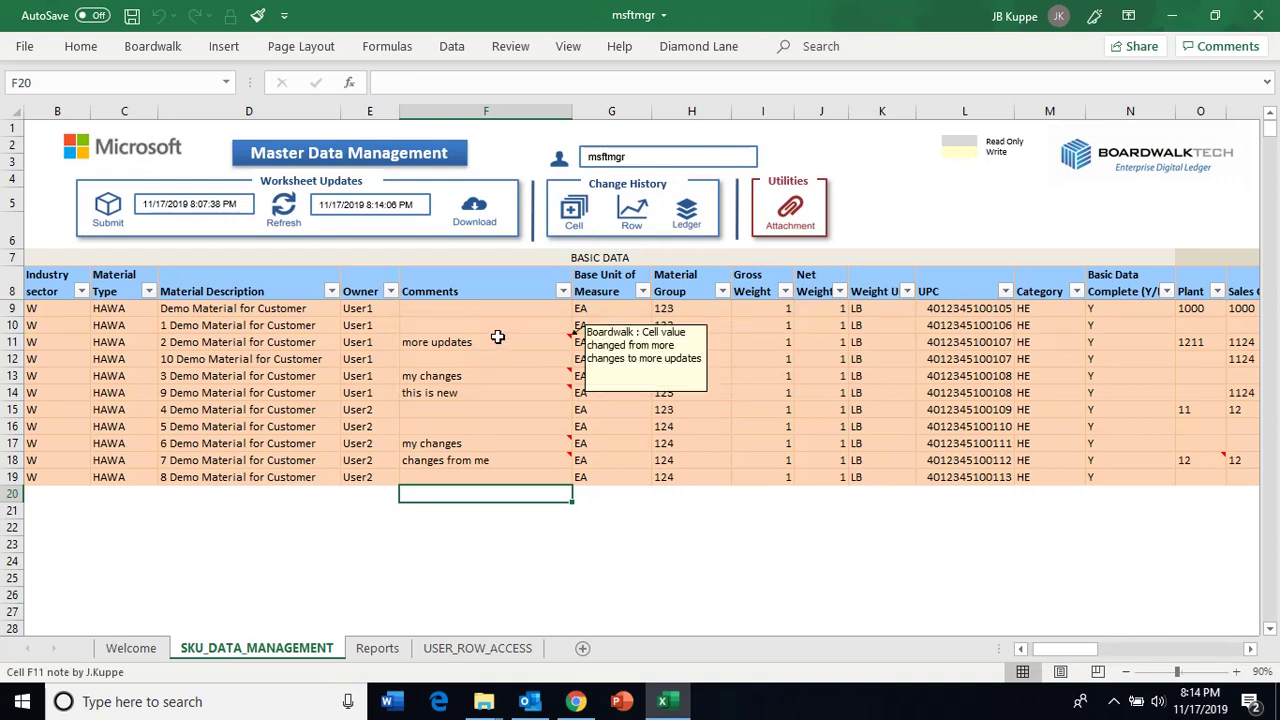
left_click(503, 392)
left_click(505, 451)
left_click(503, 460)
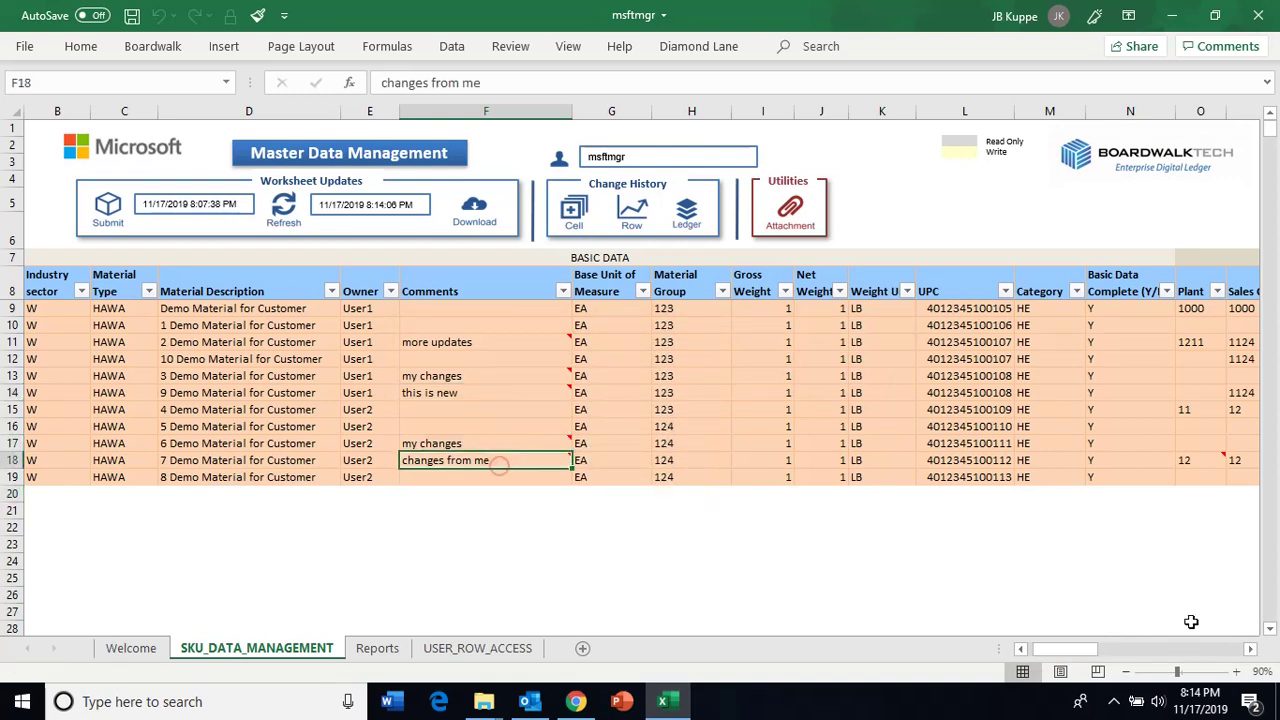
left_click_drag(1061, 648, 1093, 652)
- Build a past-week Cell History for P14 (1124), select its latest entry, then return to SKU_DATA_MANAGEMENT
left_click(575, 392)
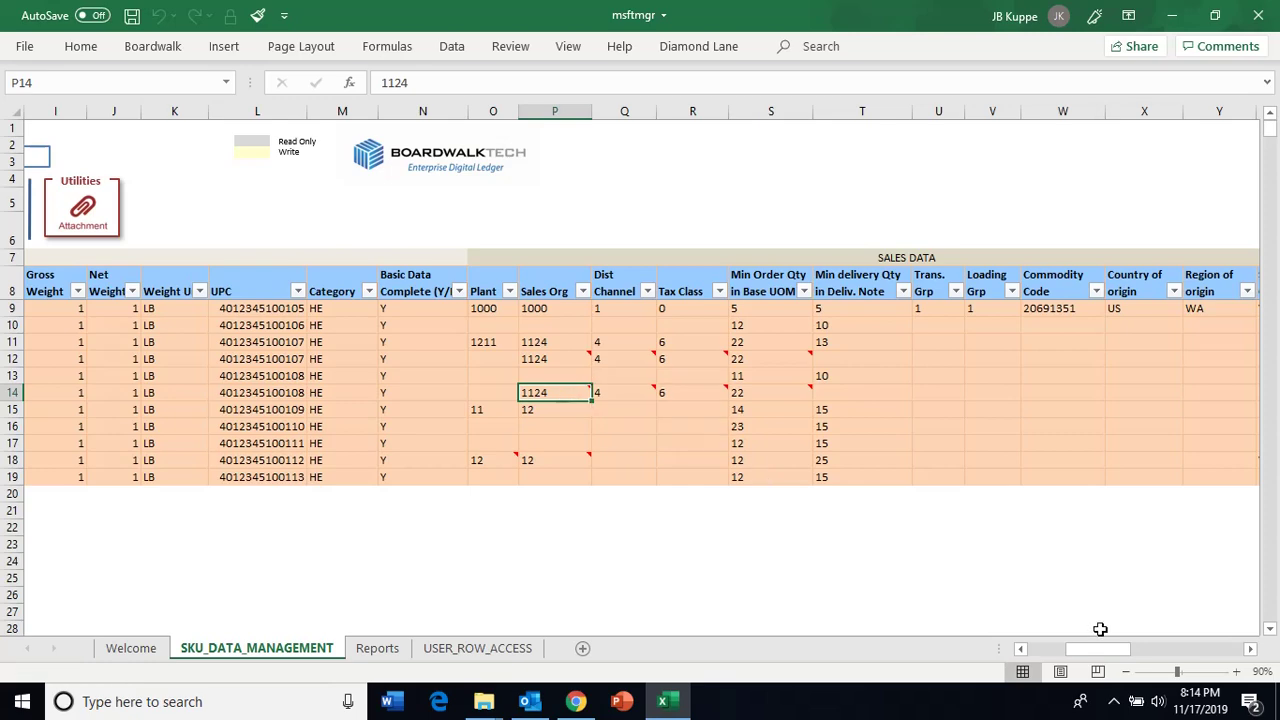
left_click_drag(1100, 650, 1070, 651)
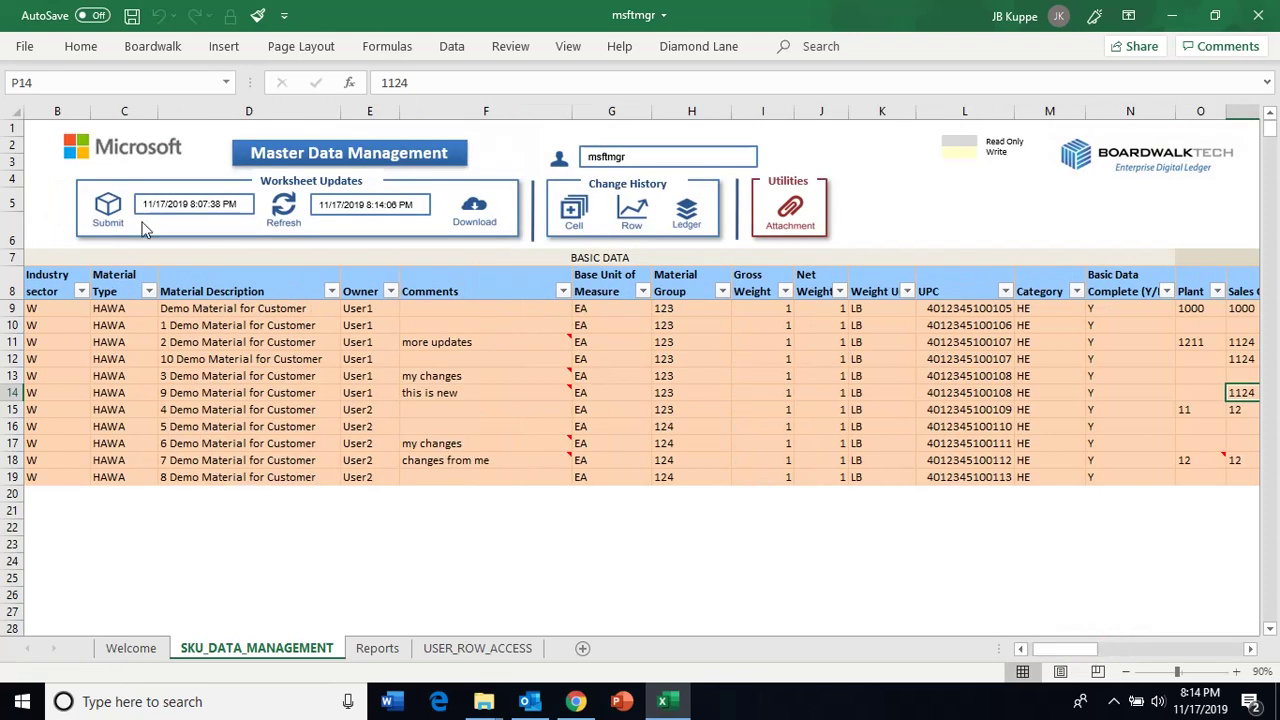
left_click(572, 208)
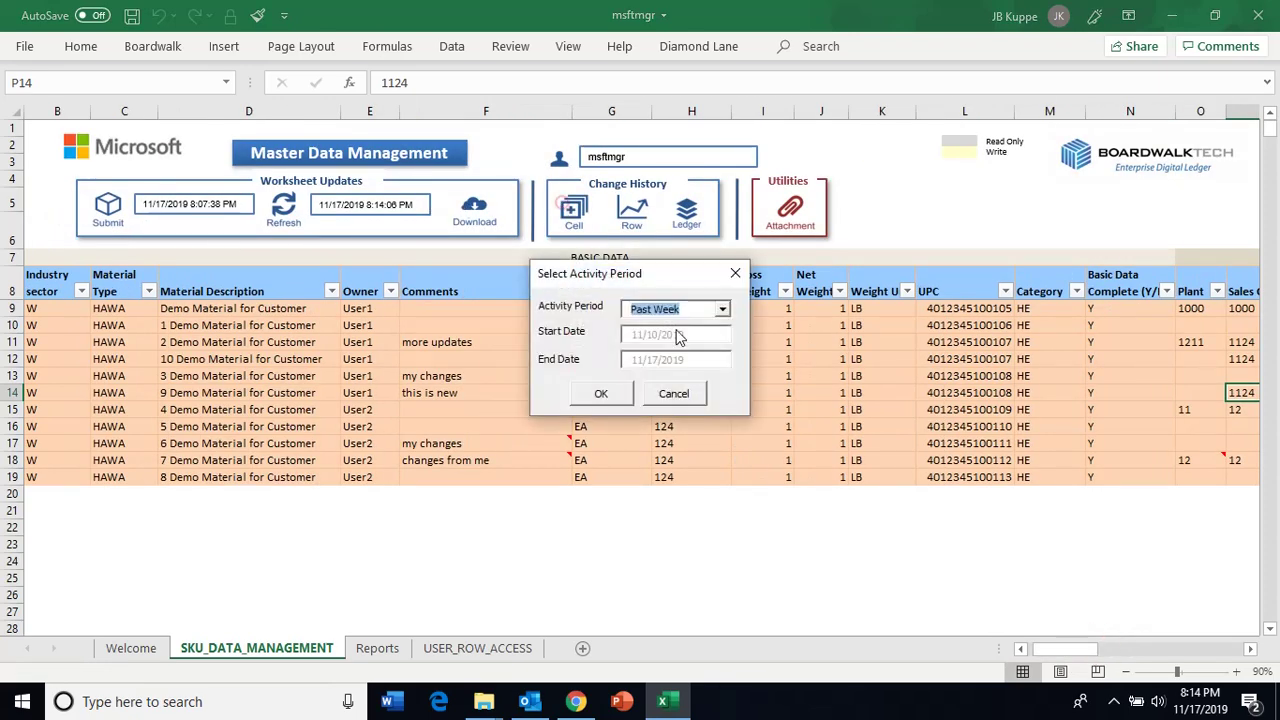
left_click(594, 393)
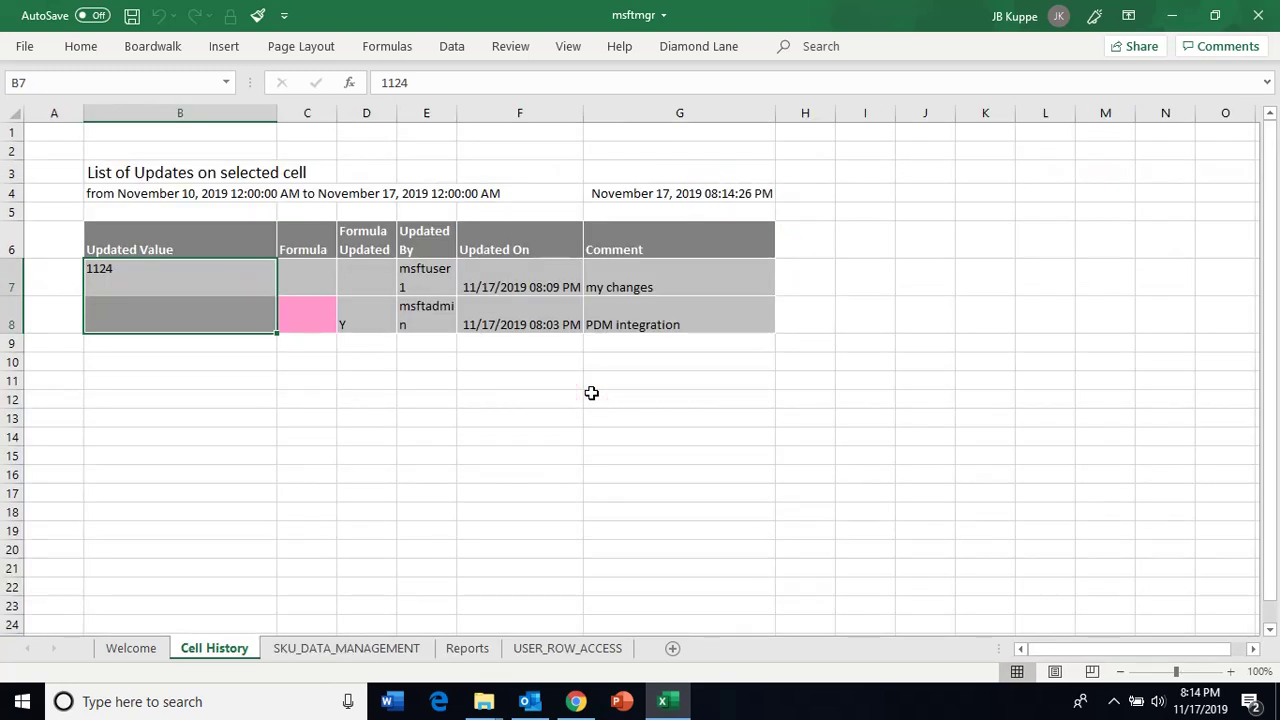
left_click(591, 392)
left_click(183, 272)
left_click_drag(183, 272, 622, 287)
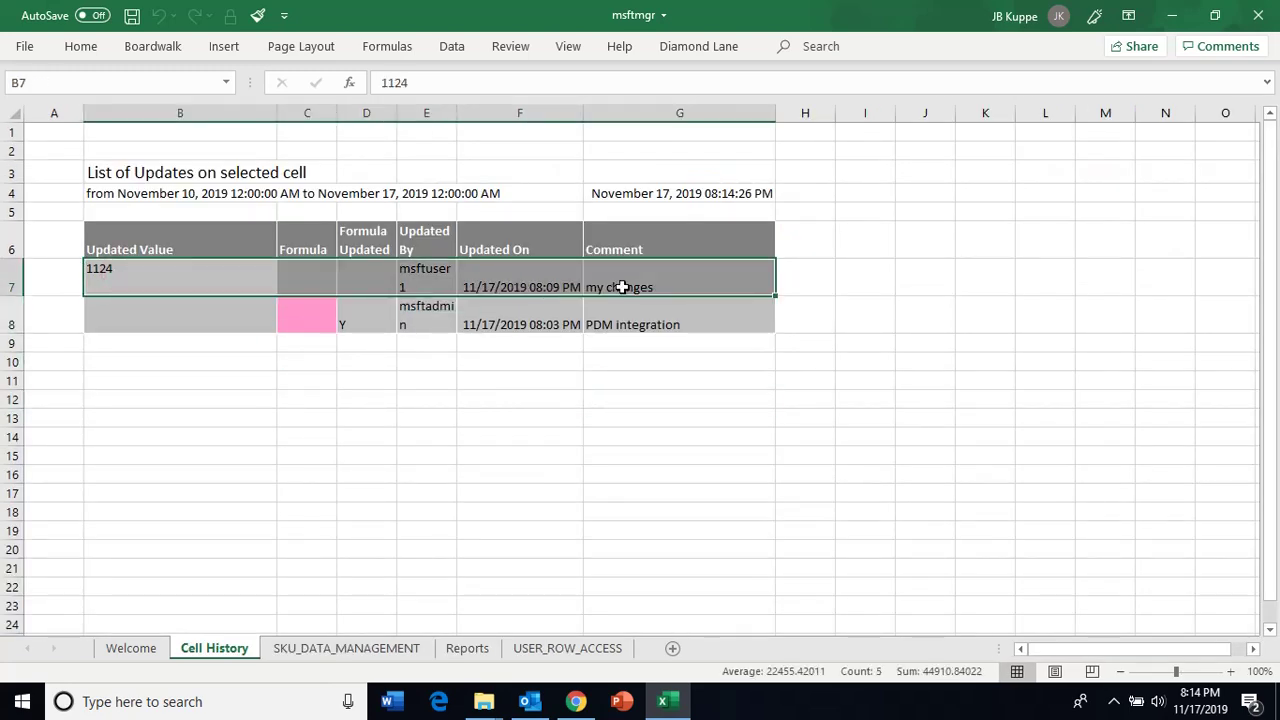
left_click(368, 648)
left_click(662, 410)
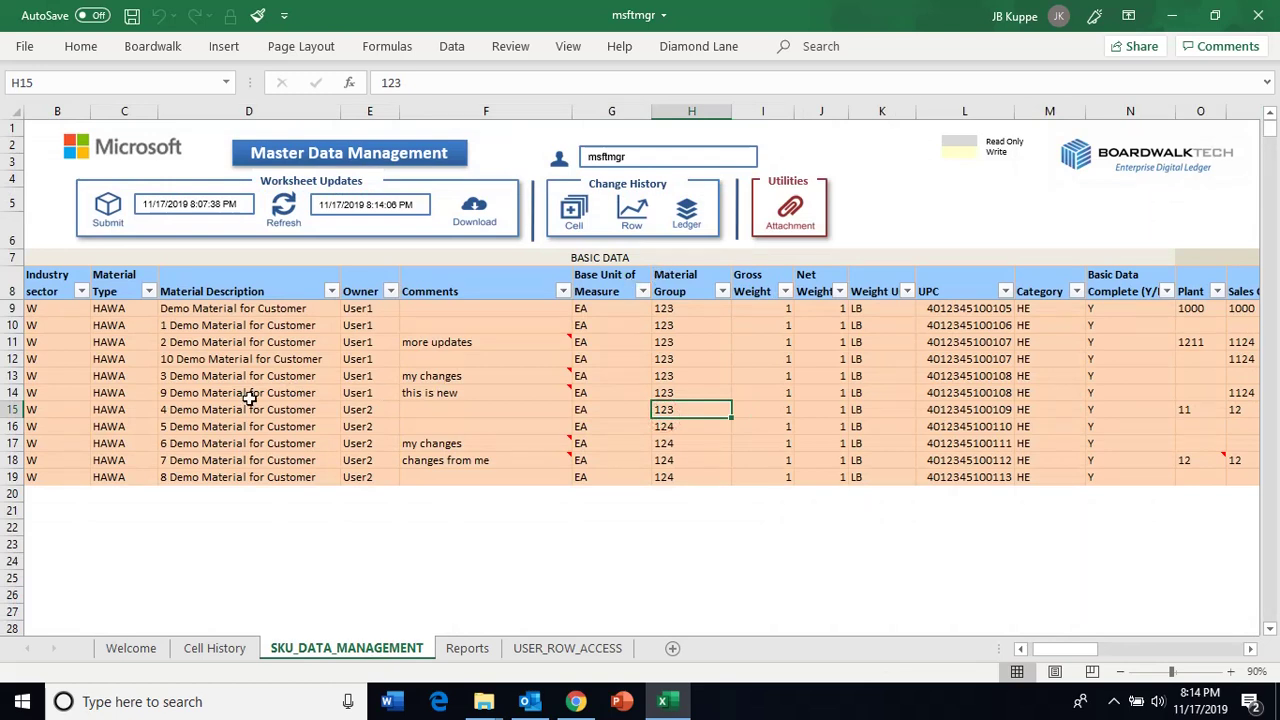
- Create a past-week Row History for row 11 with all columns checked
left_click(10, 342)
left_click(686, 218)
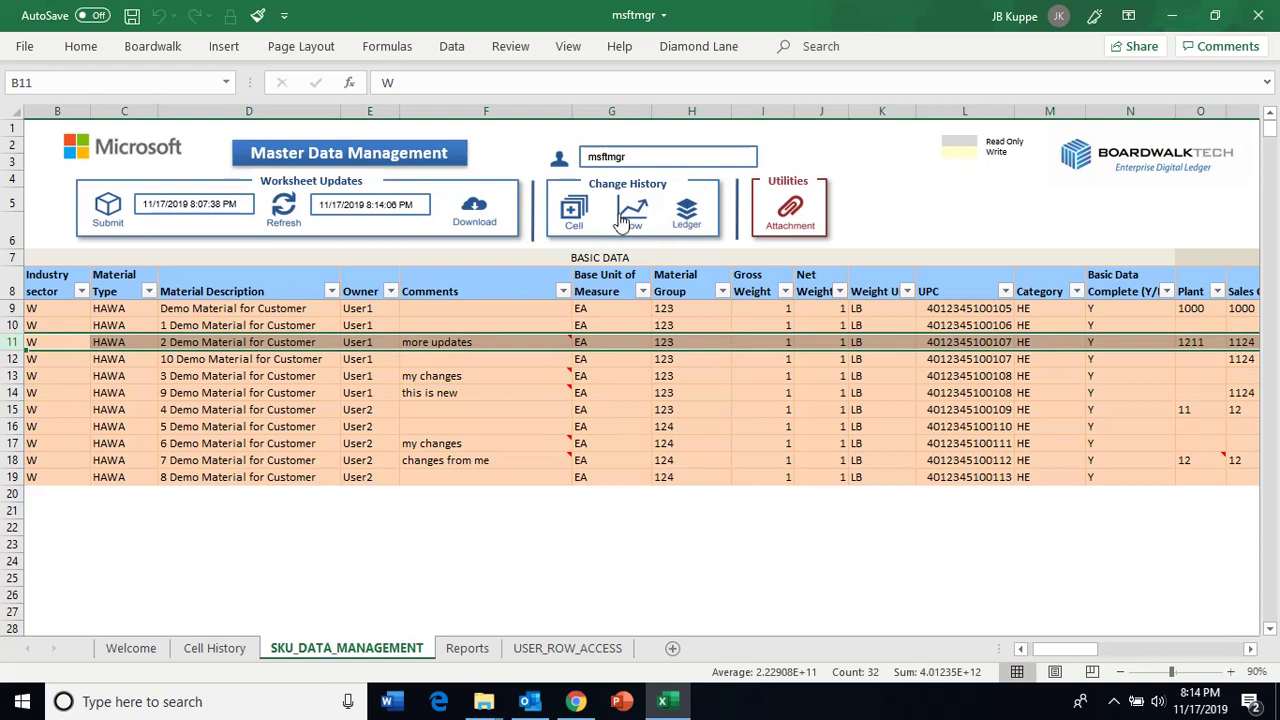
left_click(575, 346)
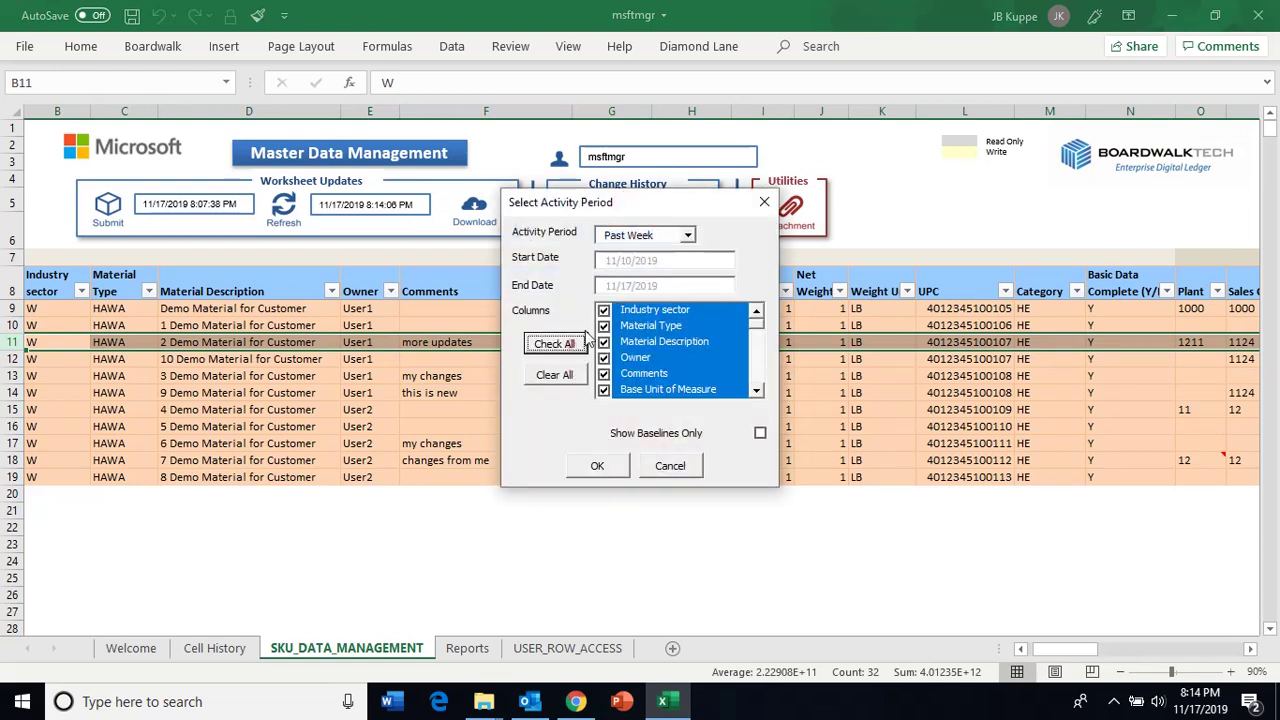
left_click_drag(760, 333, 757, 385)
left_click(597, 466)
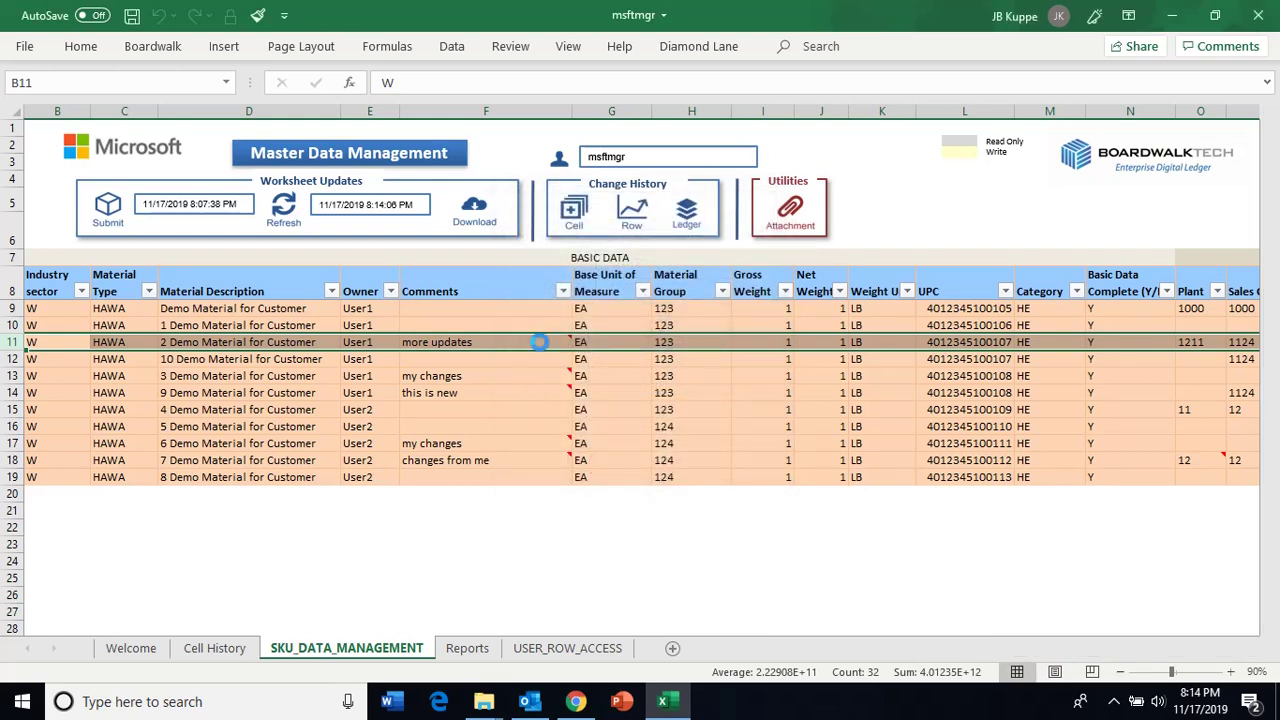
- Scroll through the Row History sheet to review each version of the row
scroll(420, 440, "down", 1)
scroll(428, 438, "down", 2)
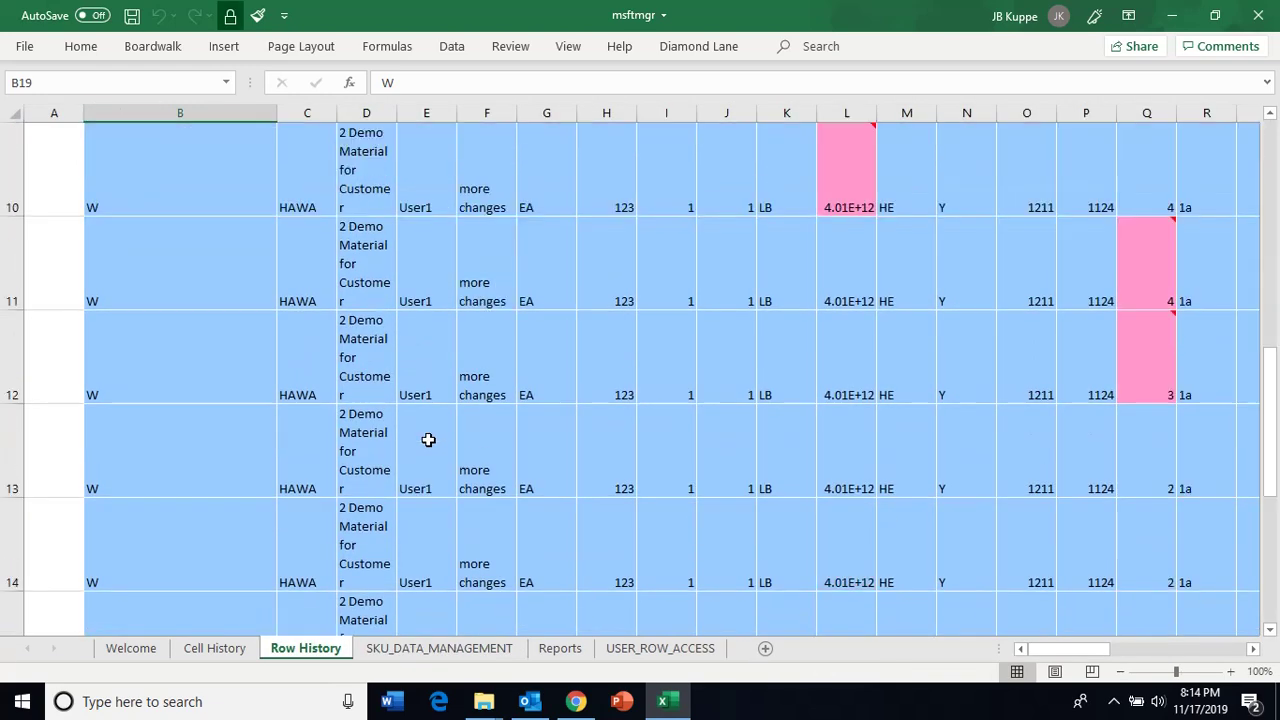
scroll(430, 438, "up", 3)
left_click_drag(1098, 650, 1110, 655)
scroll(963, 571, "down", 2)
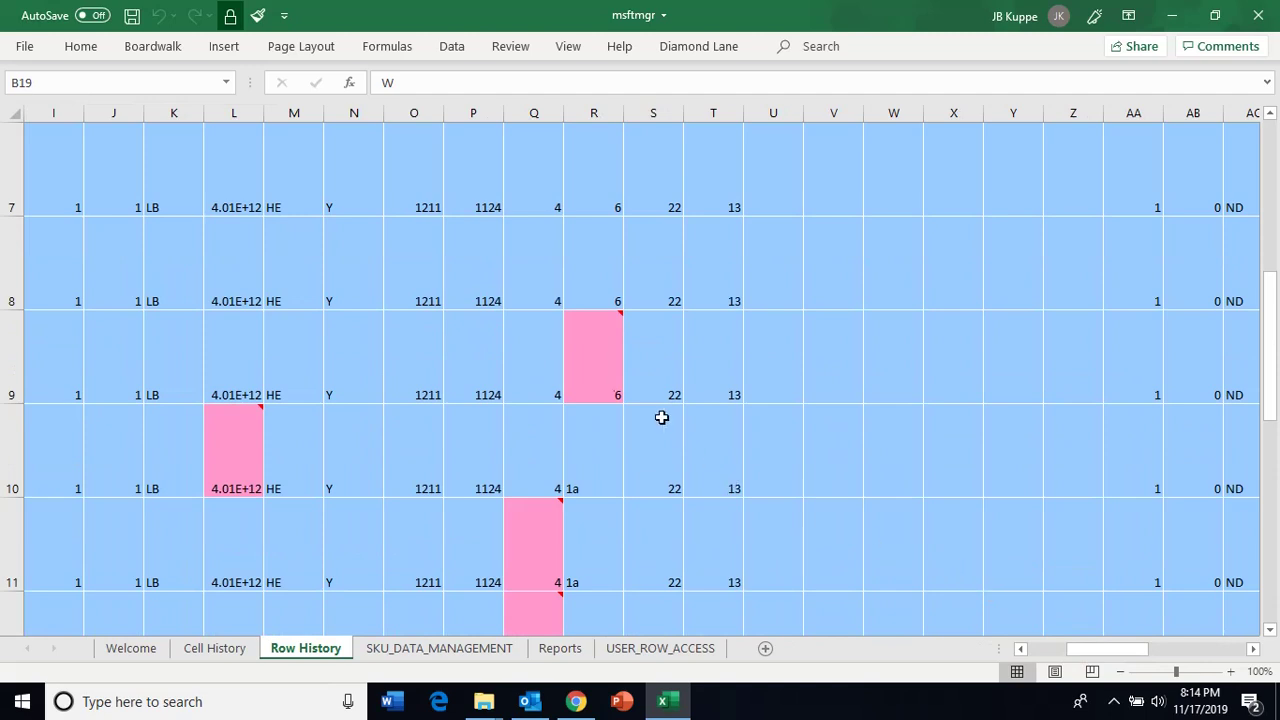
scroll(538, 536, "down", 2)
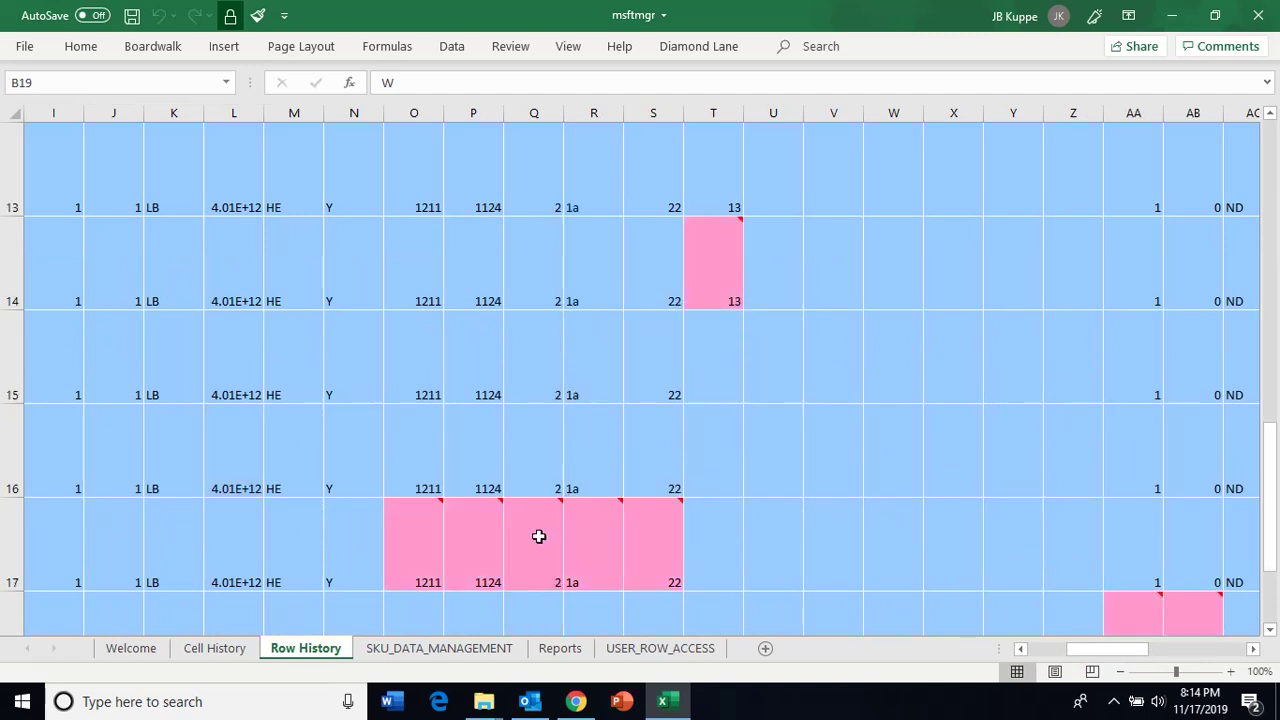
left_click_drag(1104, 648, 1220, 637)
scroll(1140, 494, "up", 3)
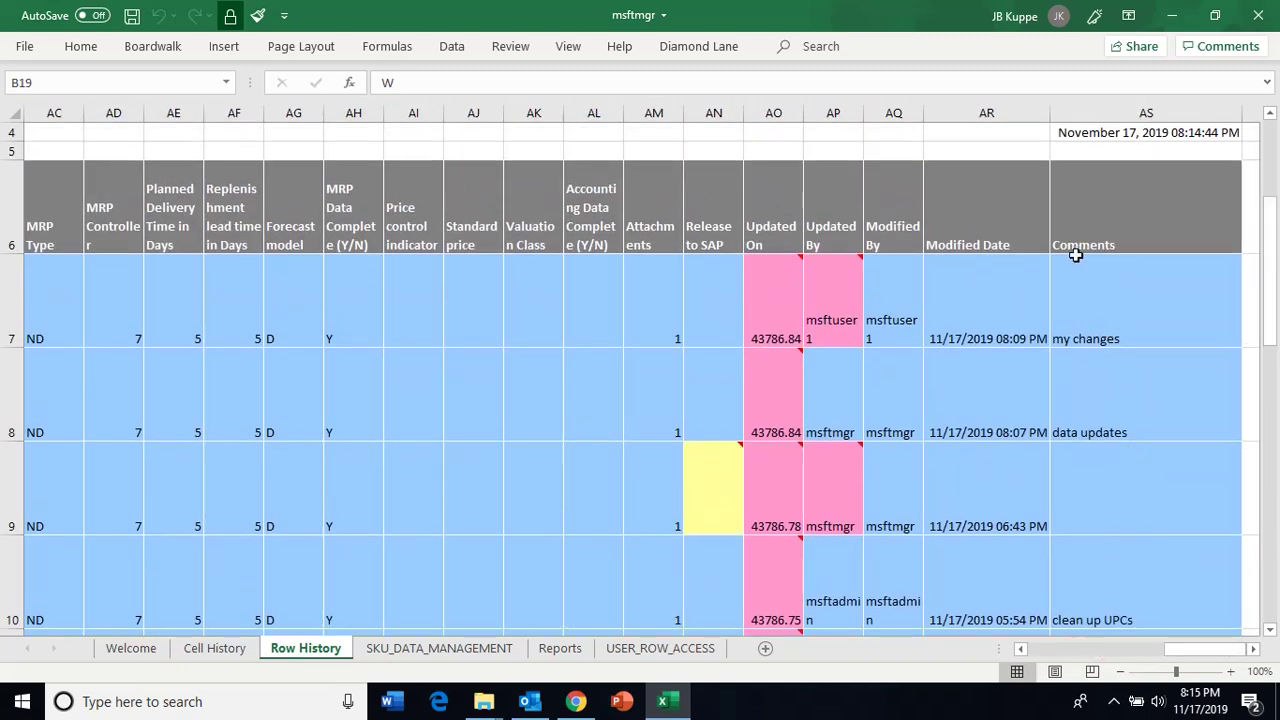
scroll(1060, 275, "up", 1)
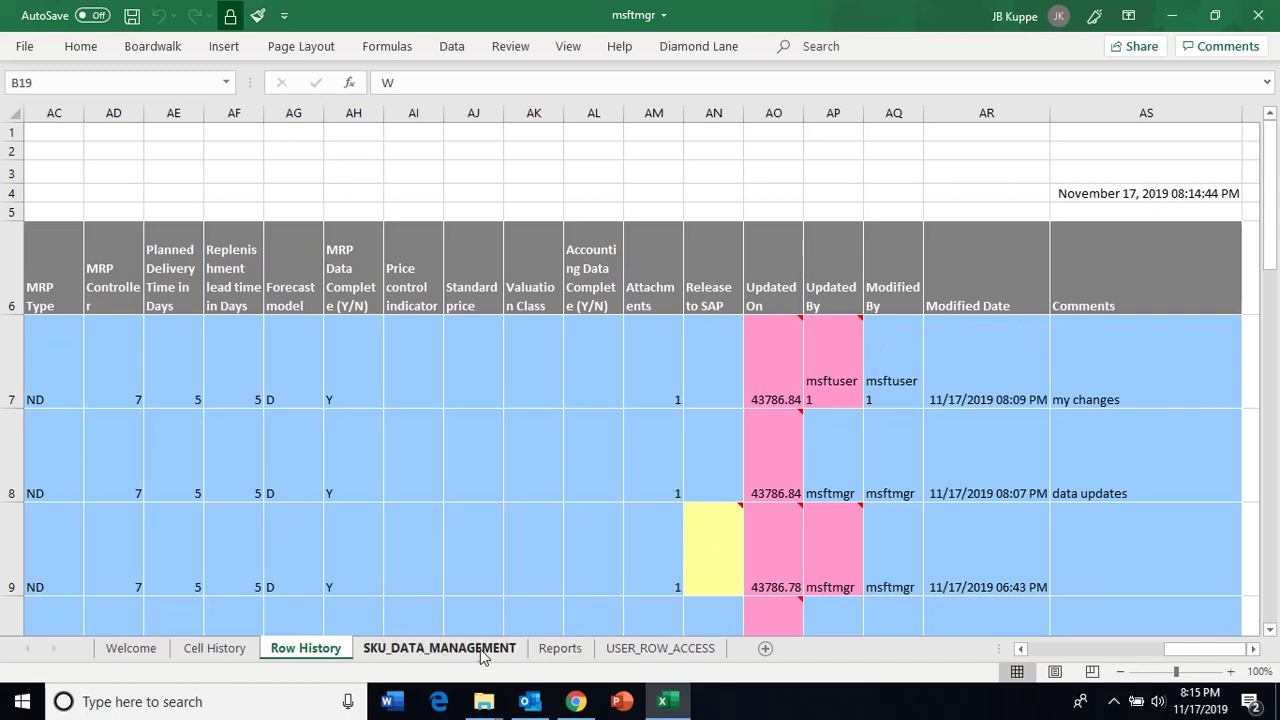
- Generate the past-week Table Updates ledger from the SKU_DATA_MANAGEMENT sheet
left_click(439, 648)
left_click(468, 376)
left_click(688, 212)
left_click(603, 396)
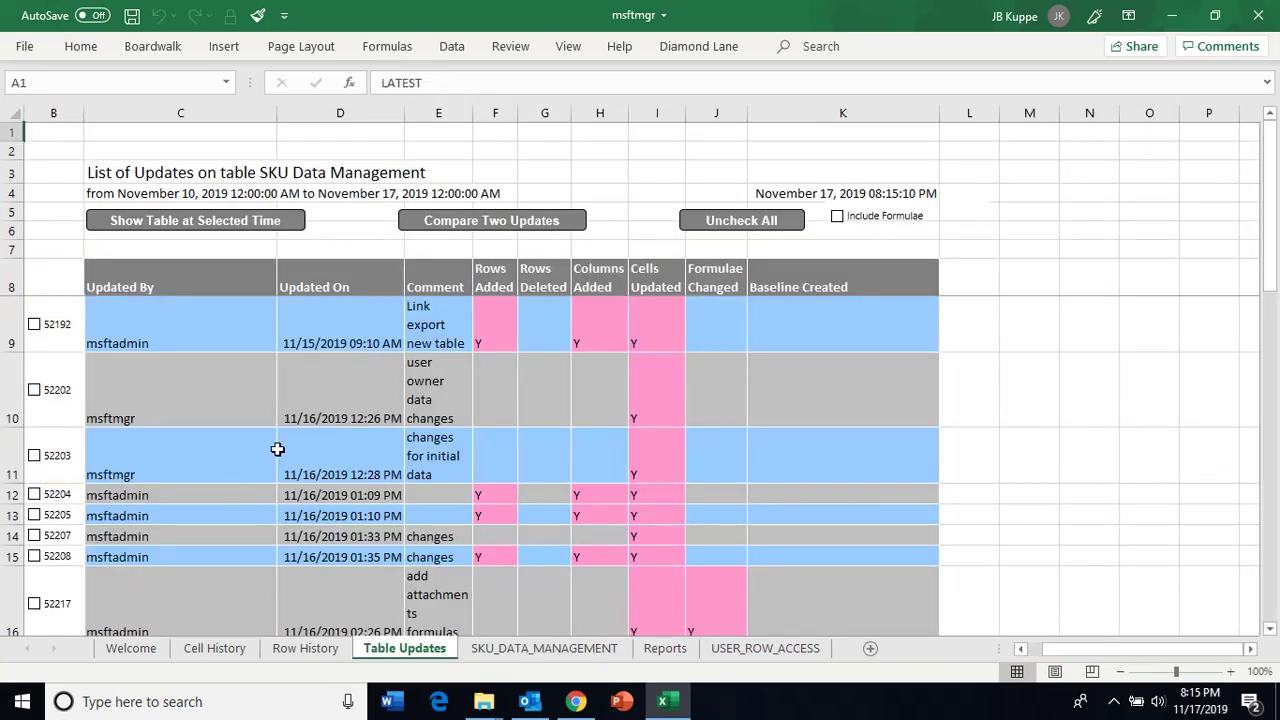
- Show the table as of update 52330 in Table History, then go back to SKU_DATA_MANAGEMENT
scroll(278, 440, "down", 2)
scroll(278, 432, "down", 6)
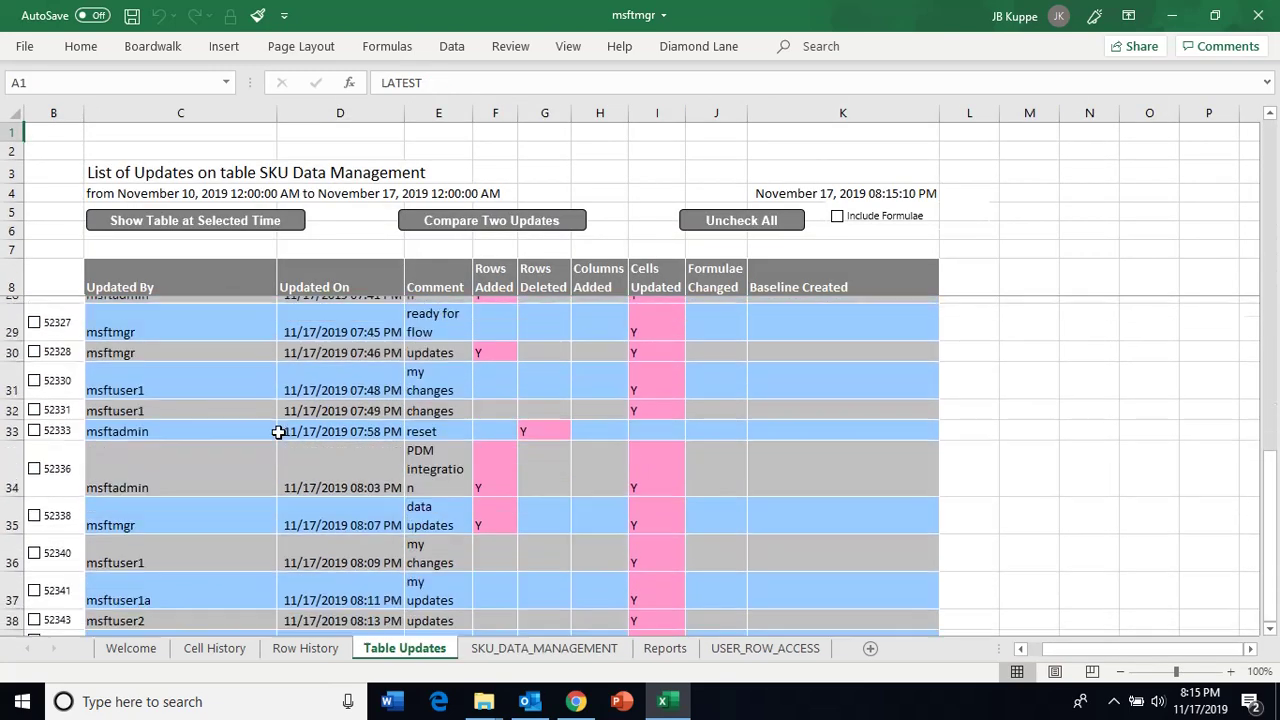
scroll(278, 432, "up", 1)
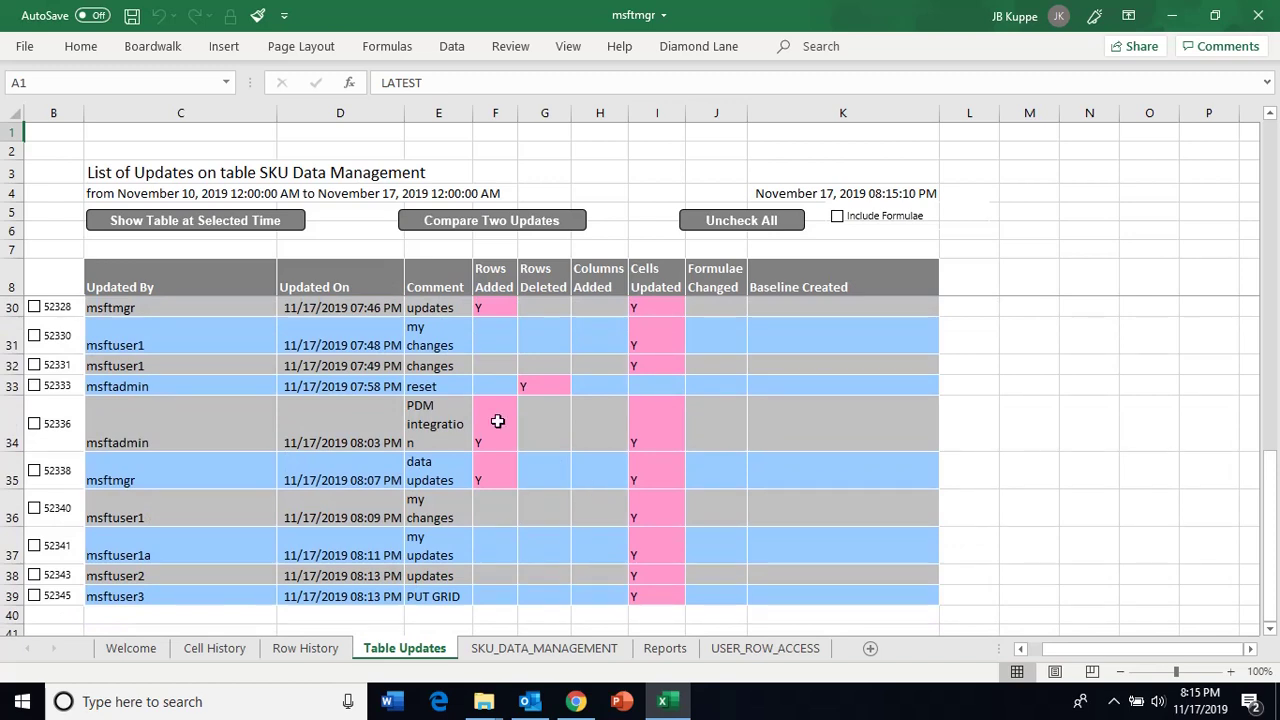
left_click(34, 336)
scroll(245, 403, "up", 1)
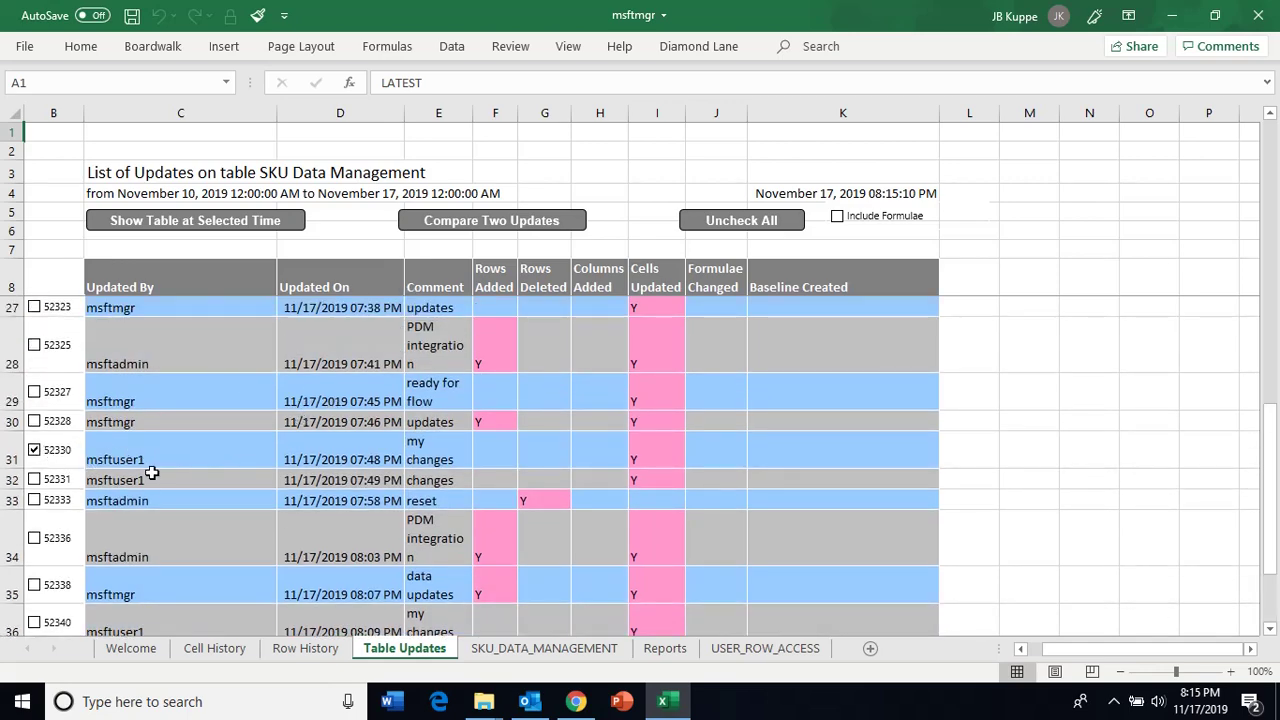
left_click(180, 220)
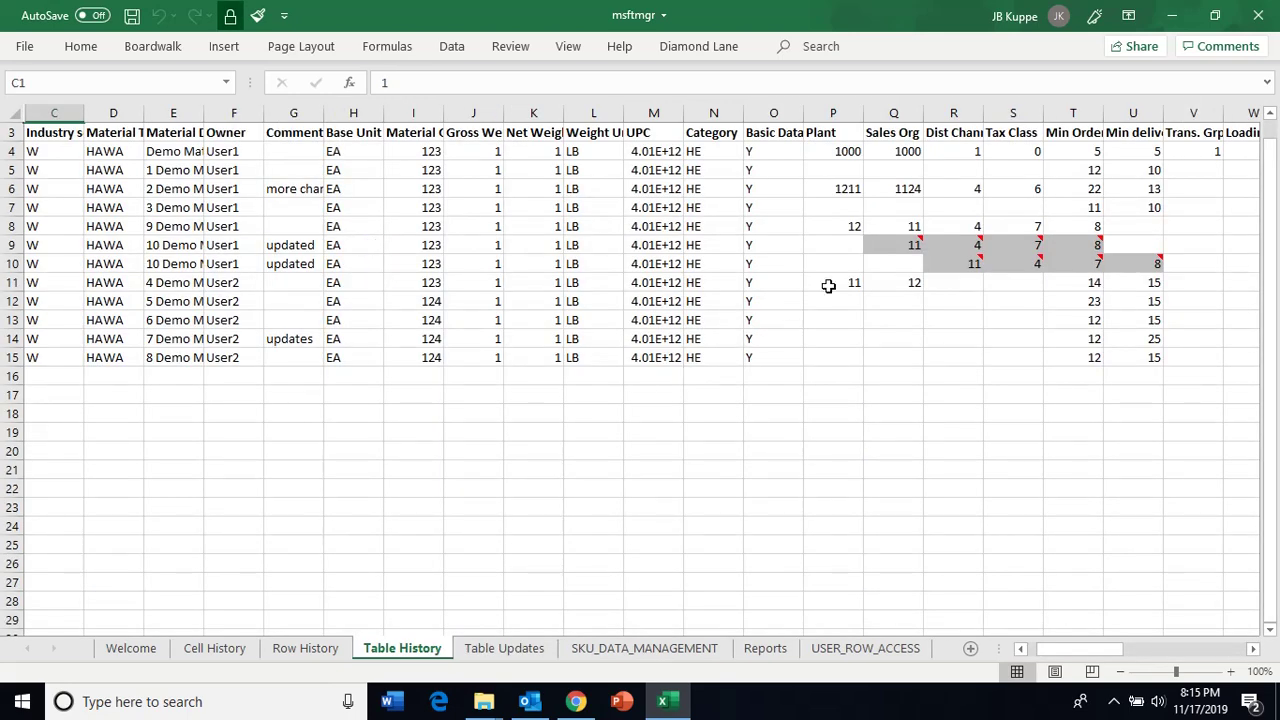
mouse_move(885, 240)
mouse_move(956, 263)
mouse_move(1034, 245)
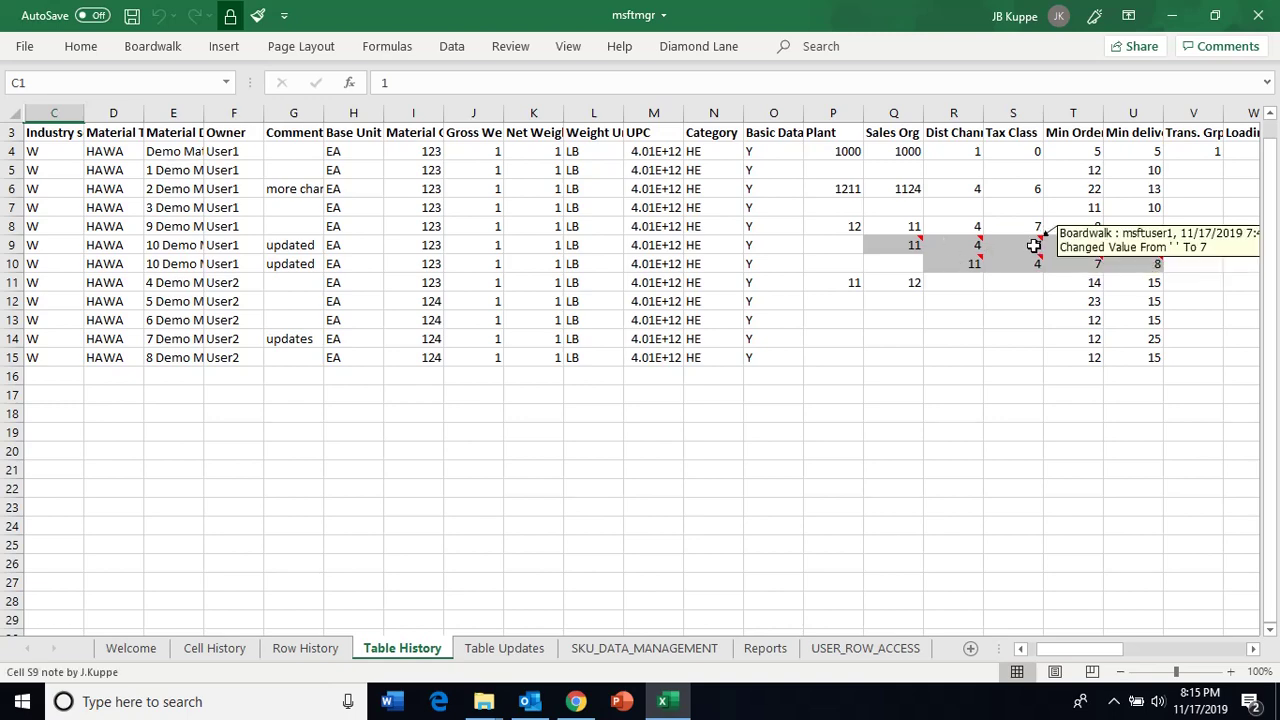
left_click(605, 648)
left_click(606, 409)
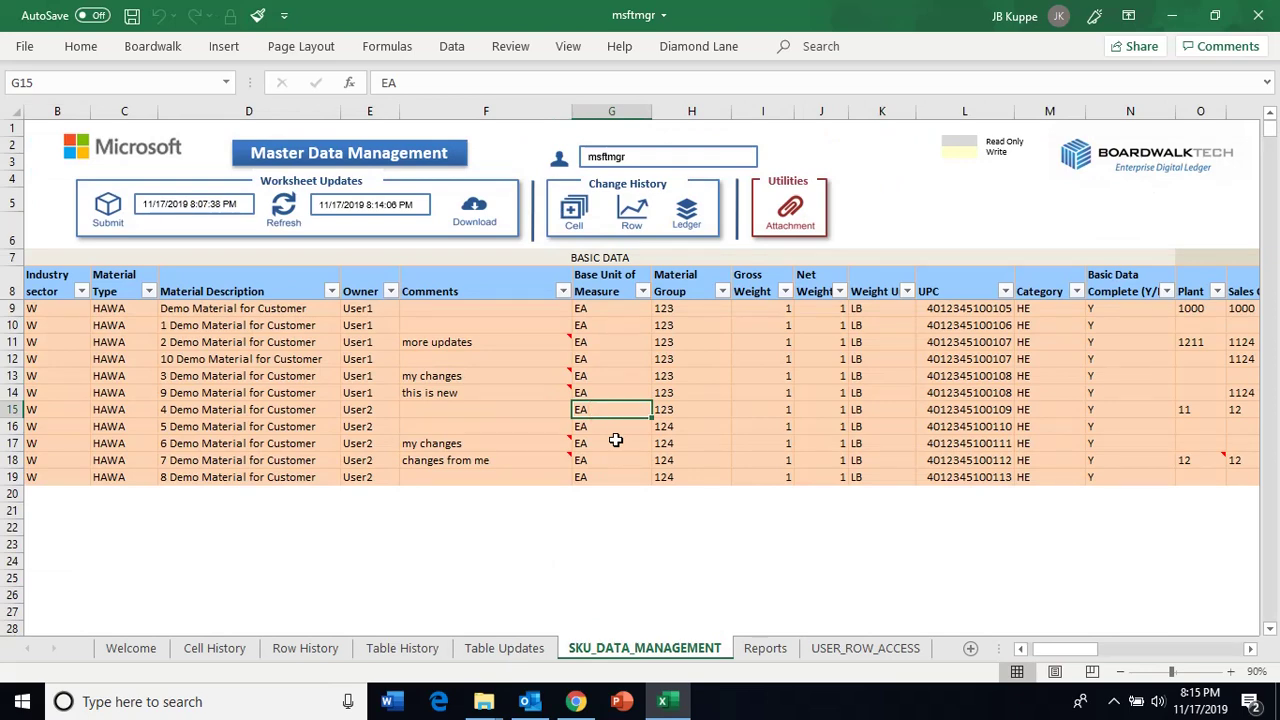
- Check row 11's attachment count, then download its Product image version 1 attachment
left_click_drag(1066, 652, 1230, 652)
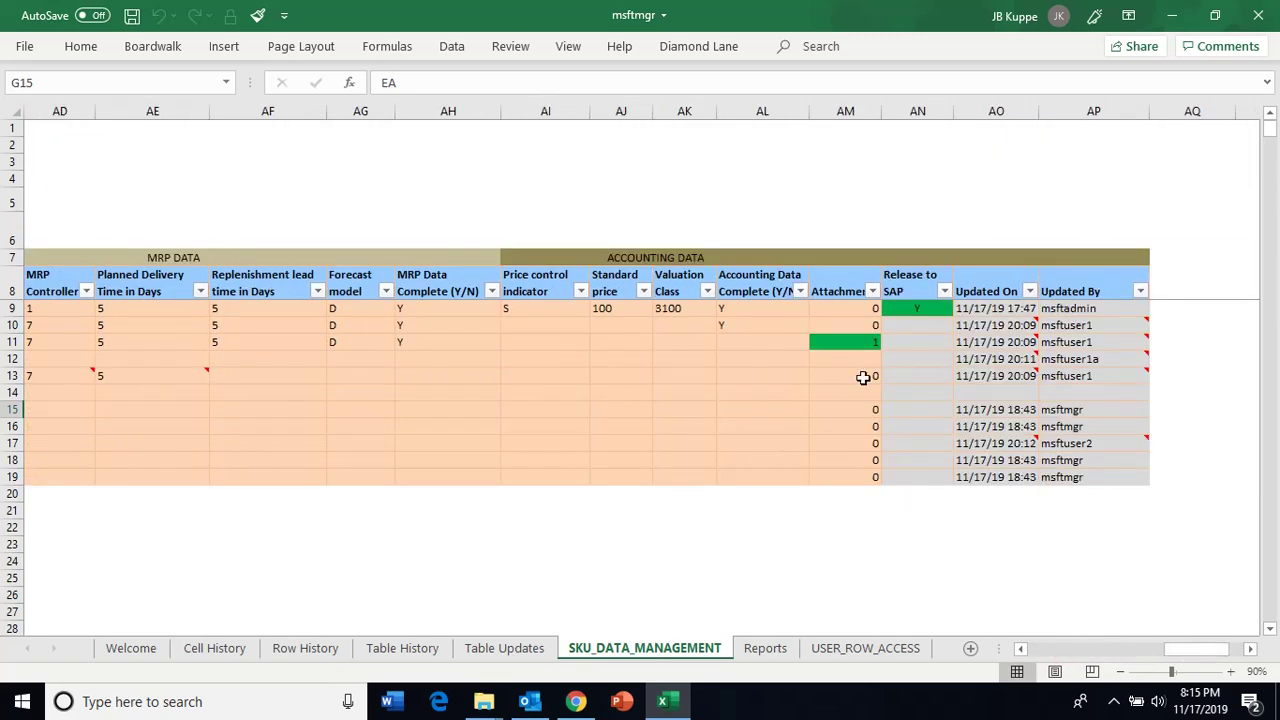
left_click(866, 345)
left_click_drag(1172, 658, 1073, 677)
left_click(189, 341)
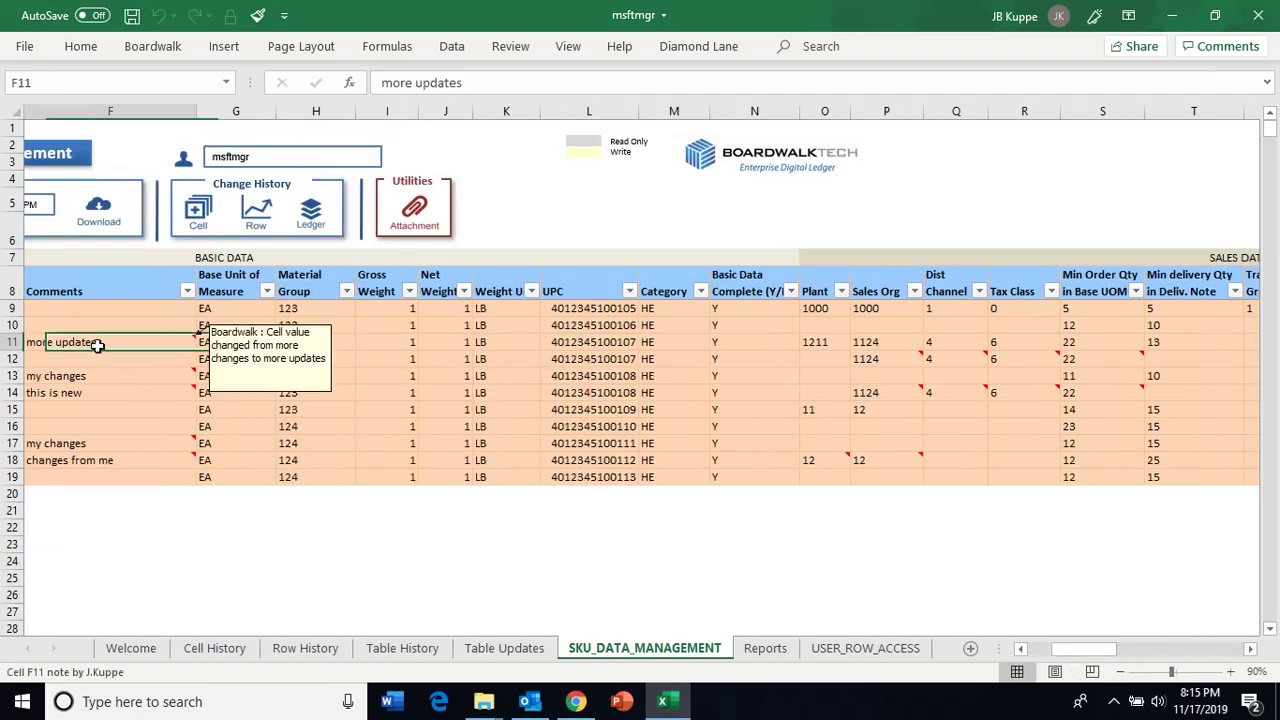
left_click(414, 206)
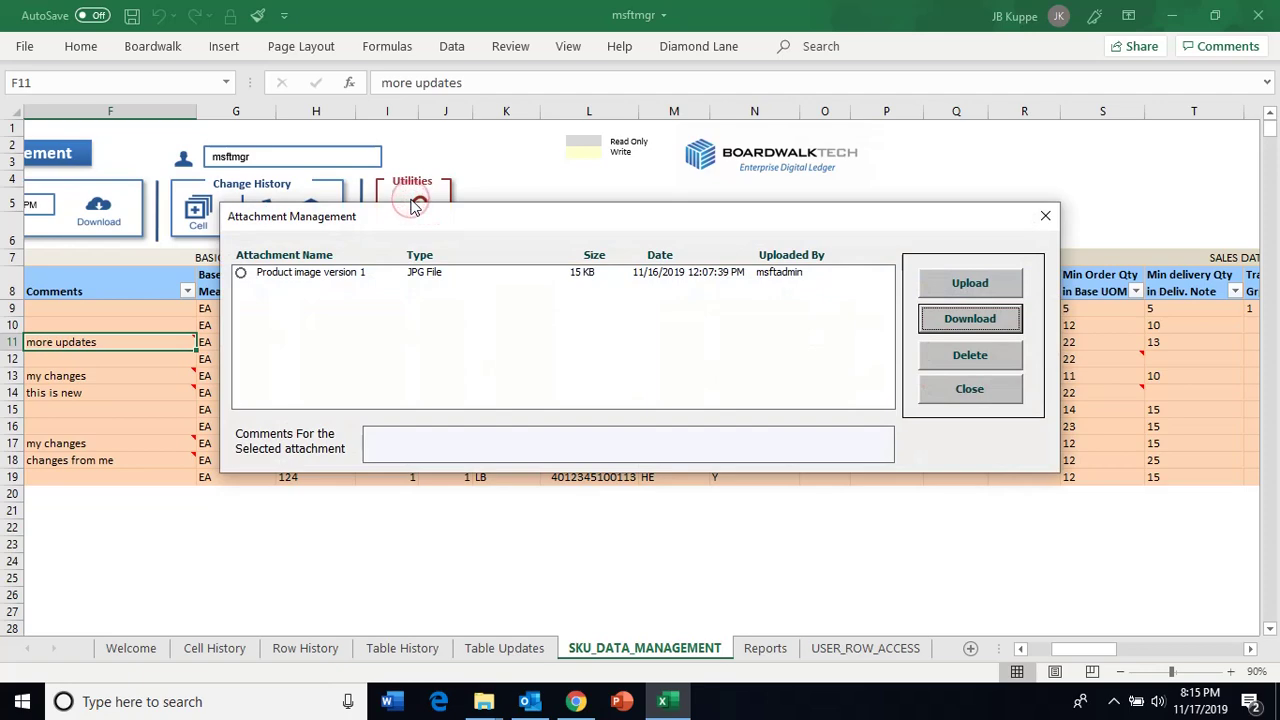
left_click(307, 278)
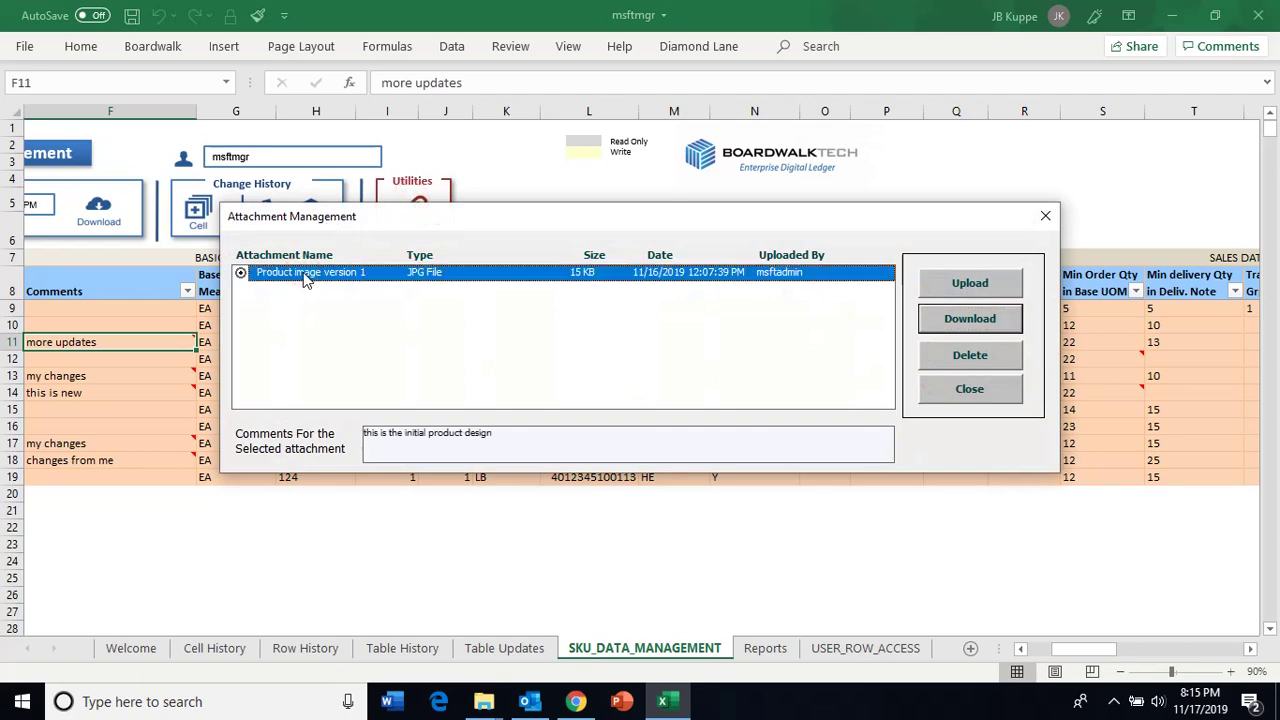
left_click(985, 326)
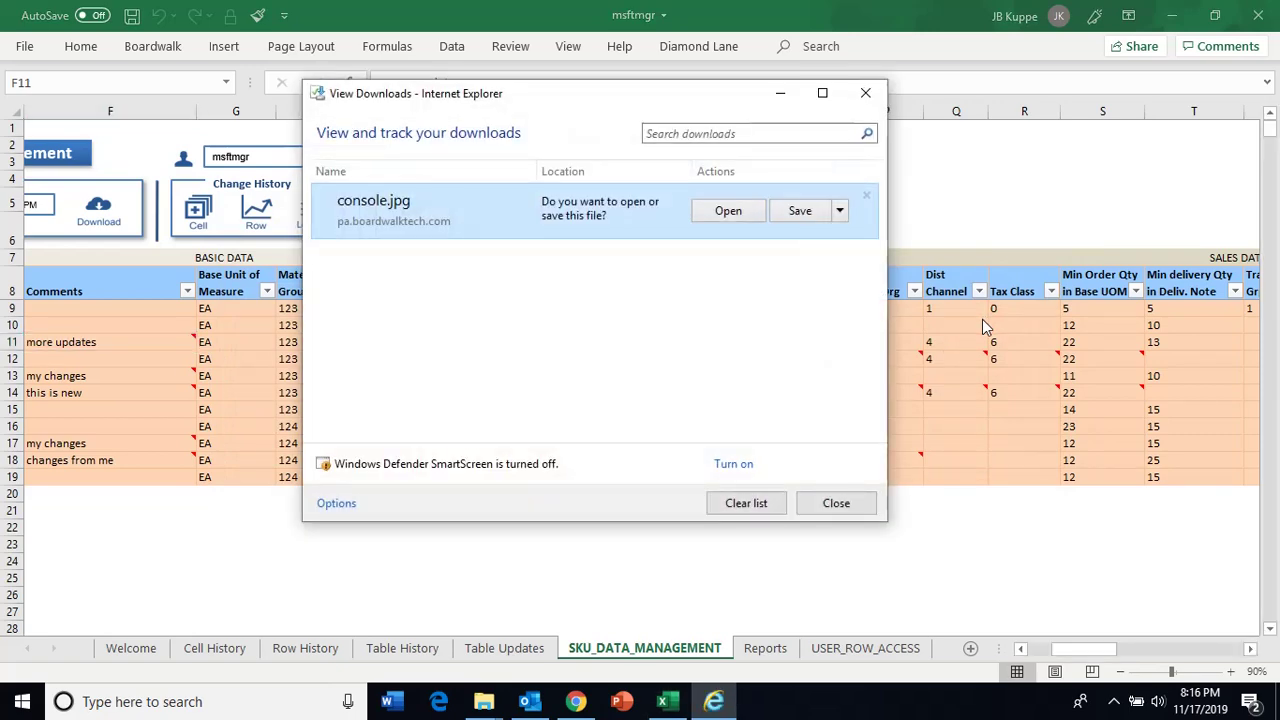
- Open console.jpg past the IE security prompt, then close Photos and View Downloads
left_click(728, 212)
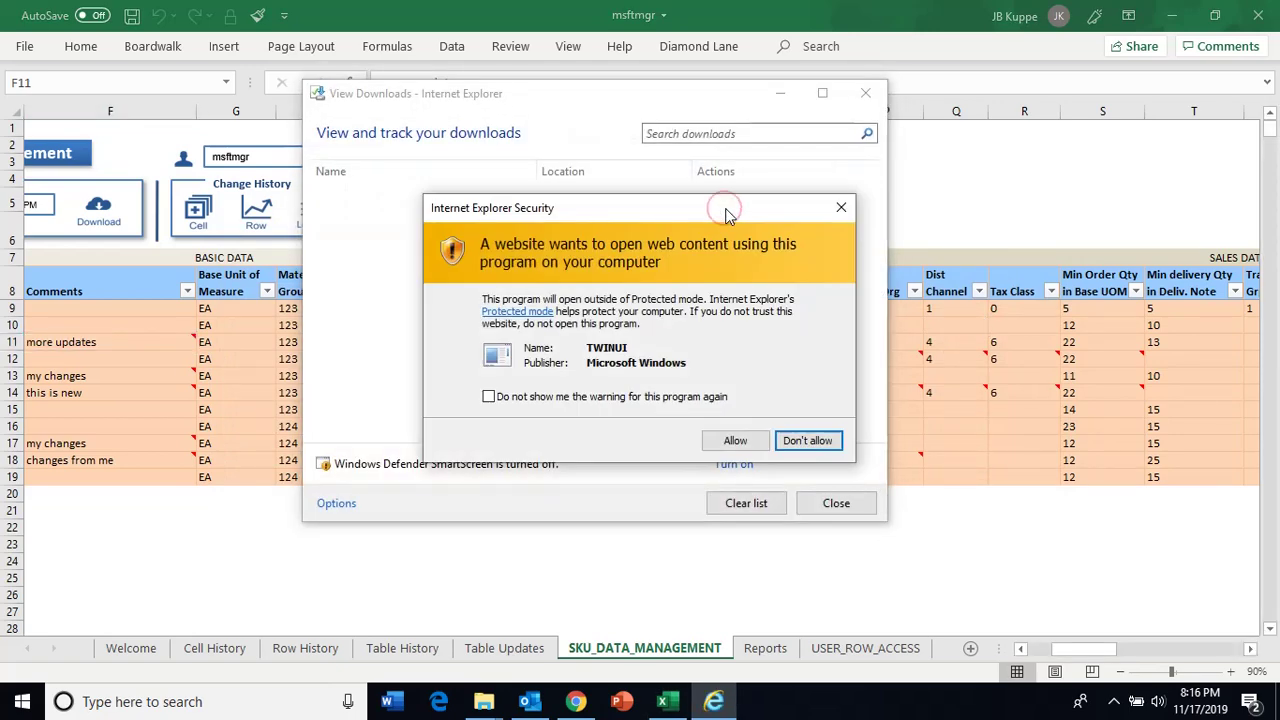
left_click(727, 436)
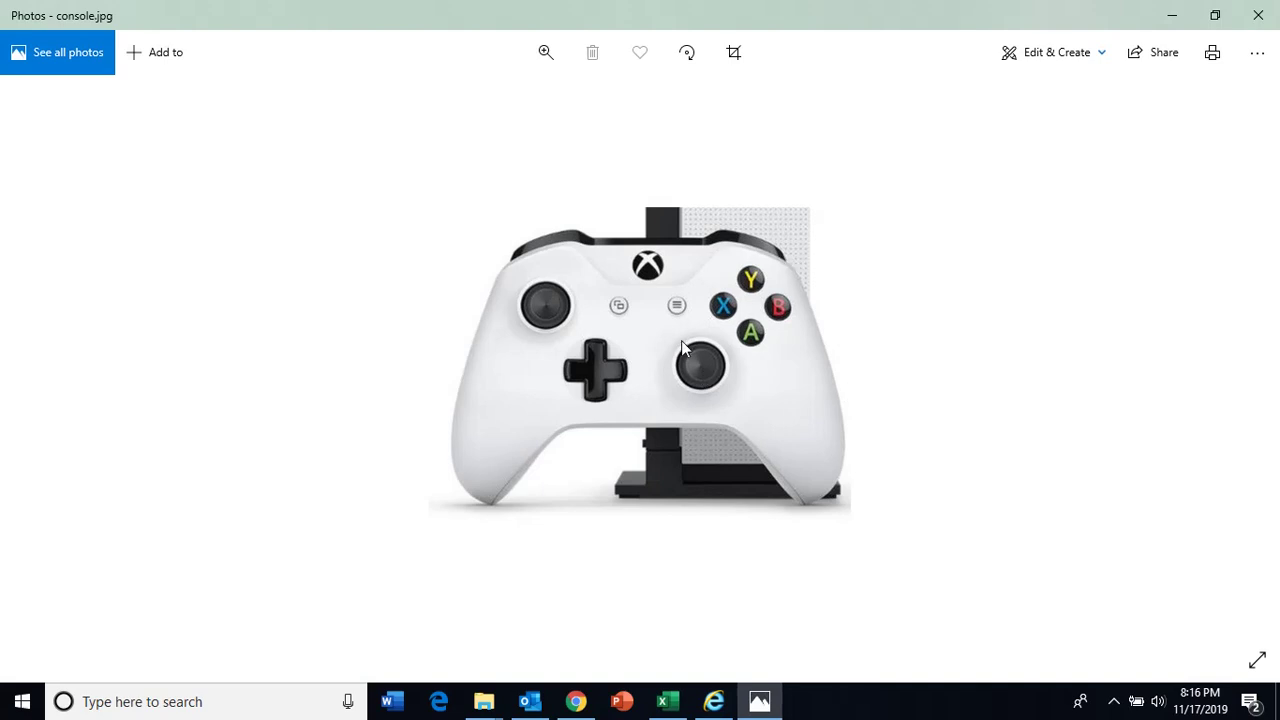
left_click(1258, 16)
left_click(828, 504)
left_click(623, 511)
left_click_drag(1085, 649, 1045, 667)
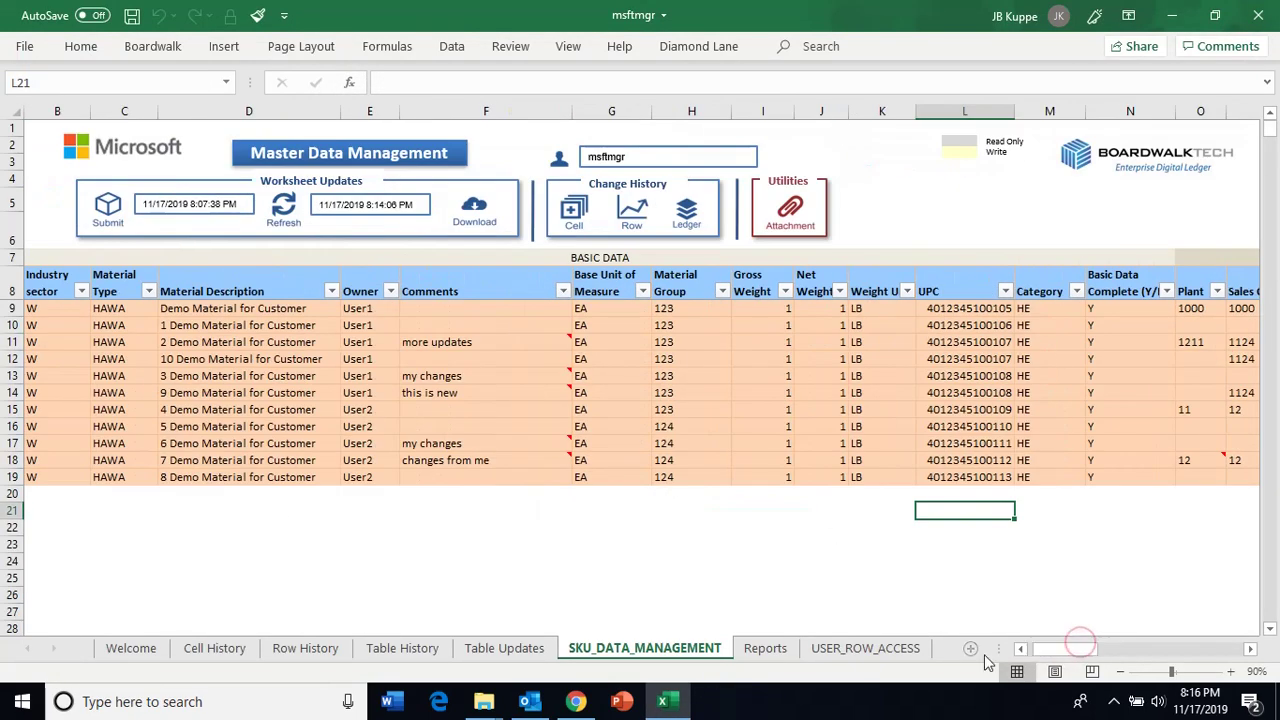
- Start a new attachment upload for F14's row, named 'documentation'
left_click(458, 389)
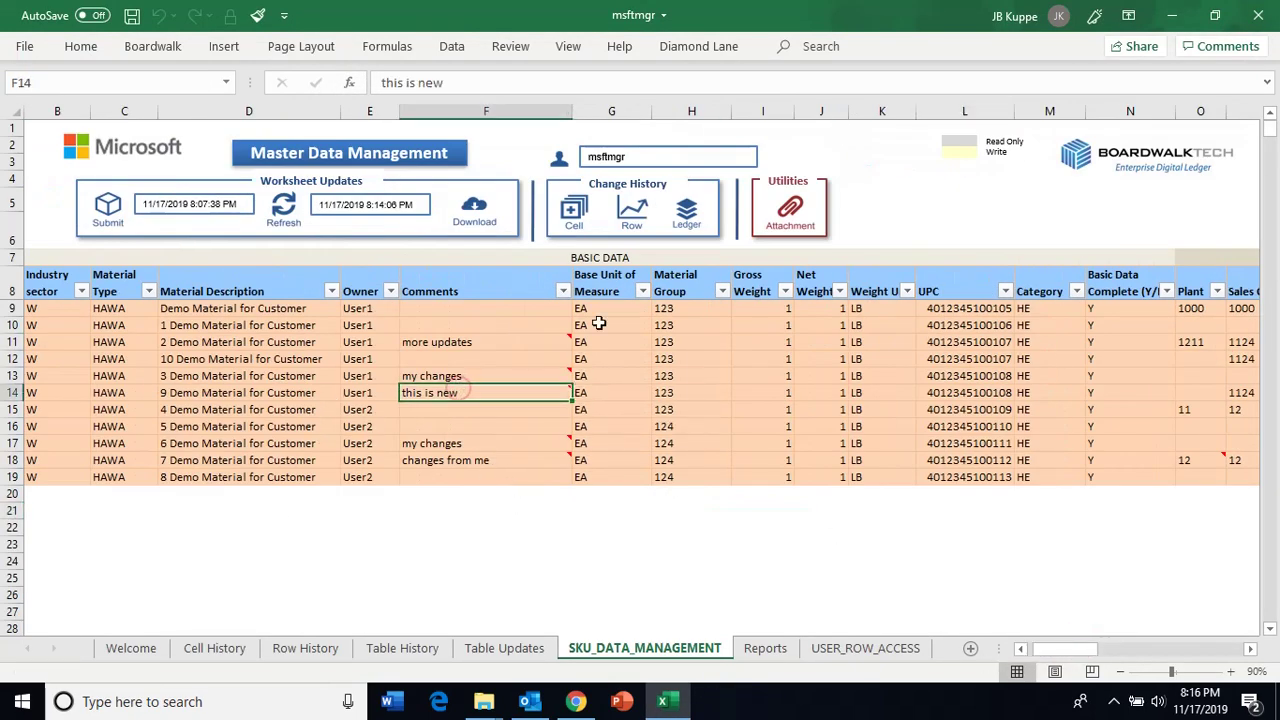
left_click(789, 213)
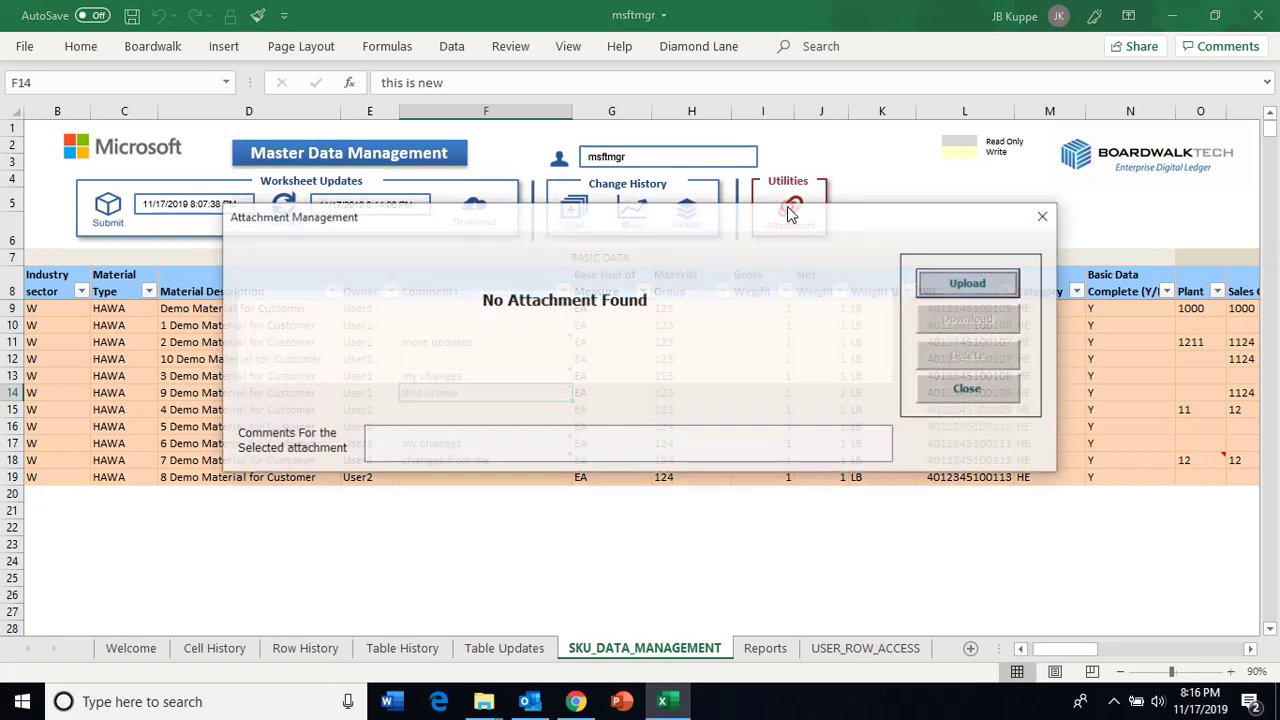
left_click(962, 287)
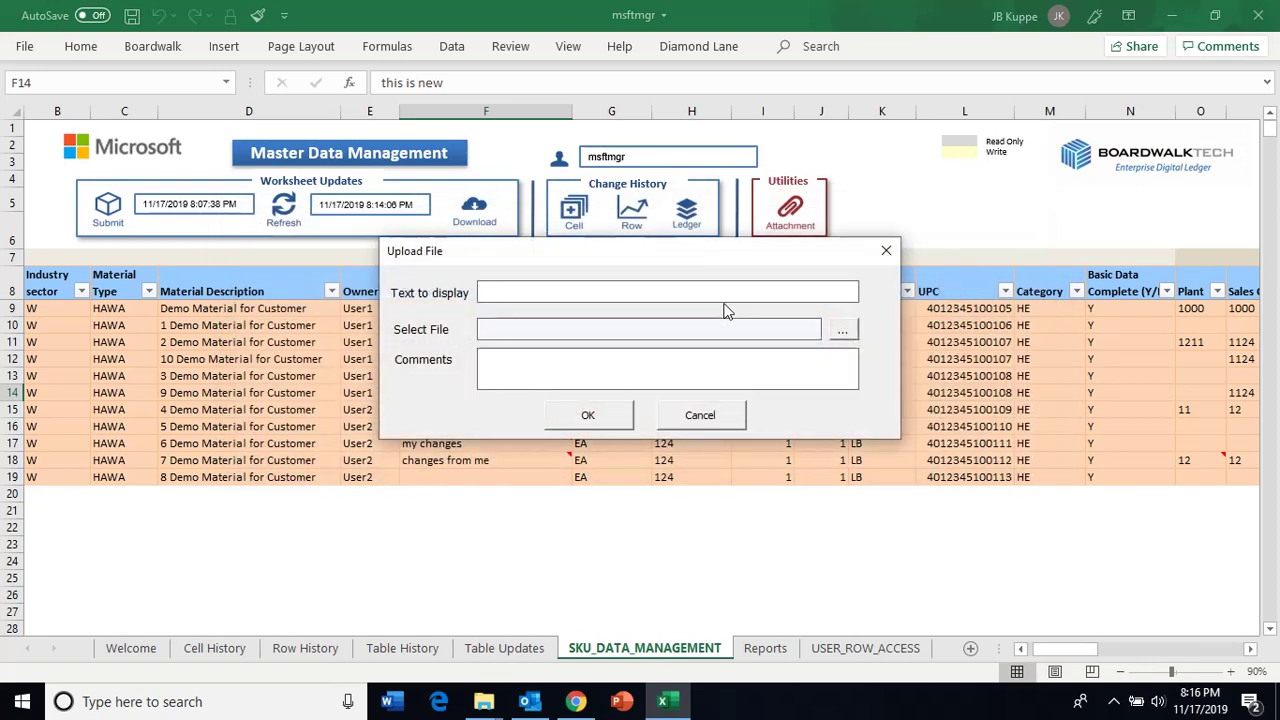
left_click(686, 296)
type("documentation")
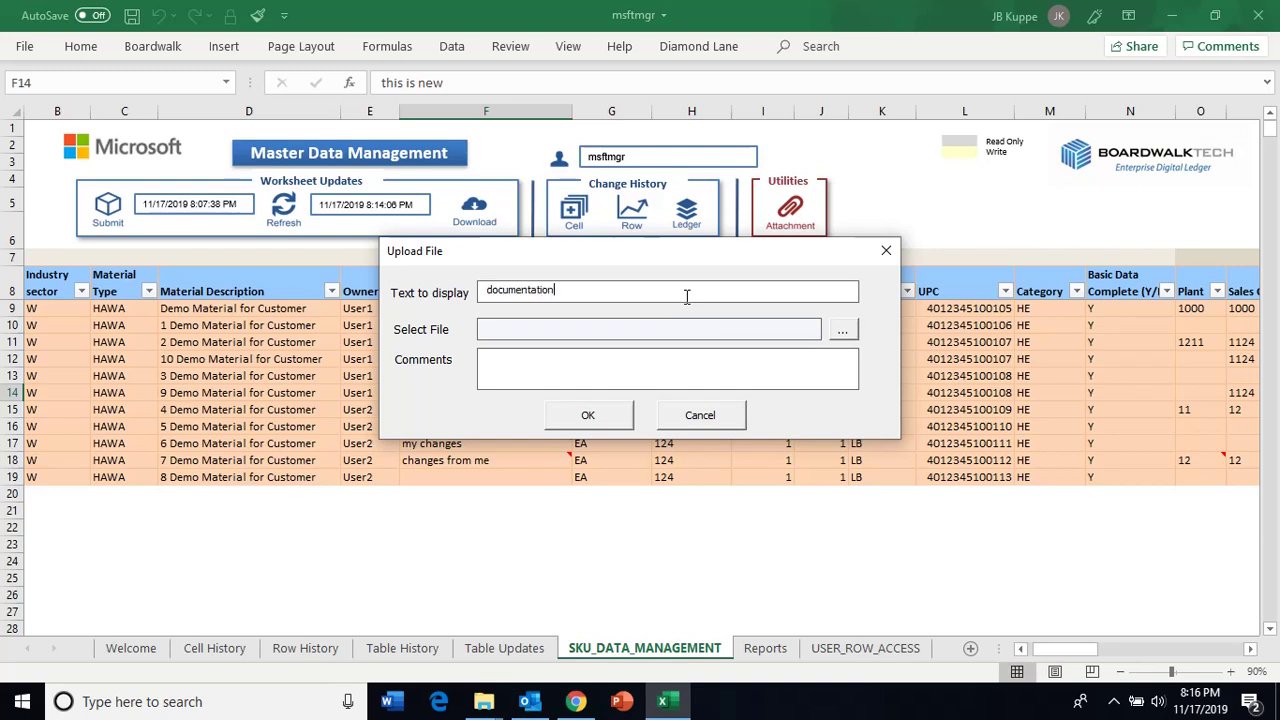
- Pick MDM\spec_sheet.pdf, comment 'this is the spec sheet', and upload it
left_click(843, 329)
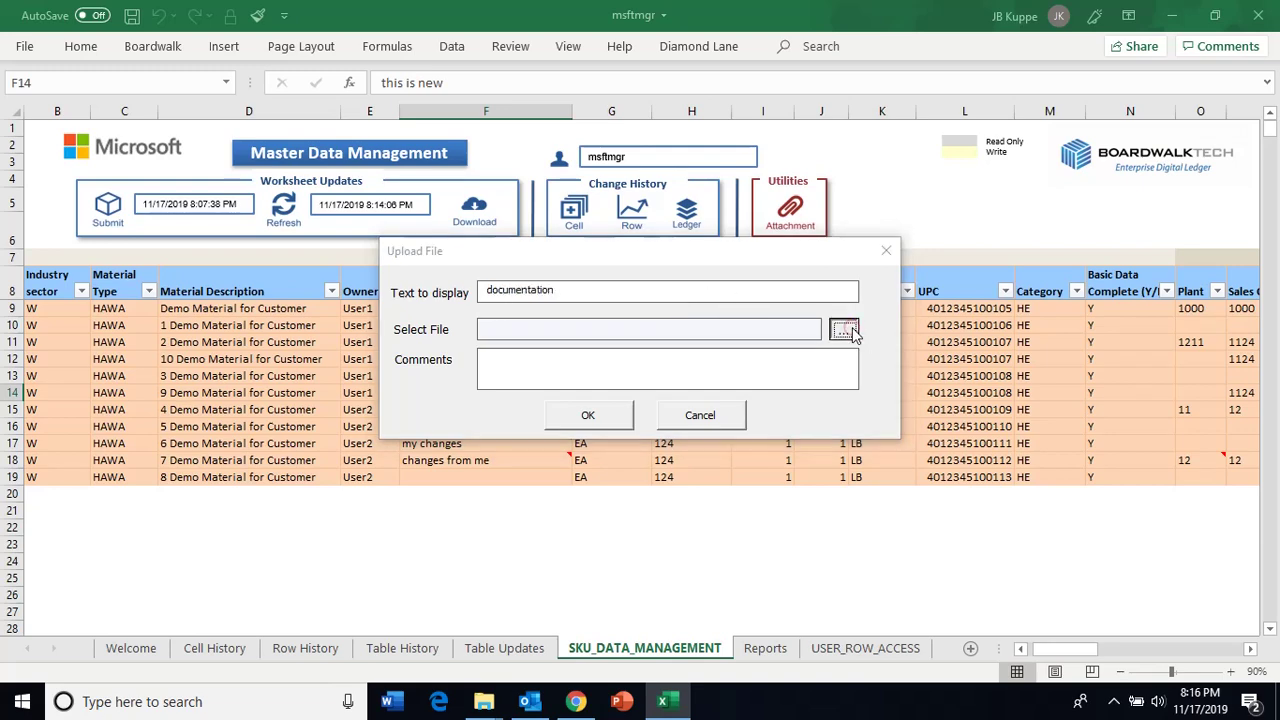
scroll(245, 246, "up", 5)
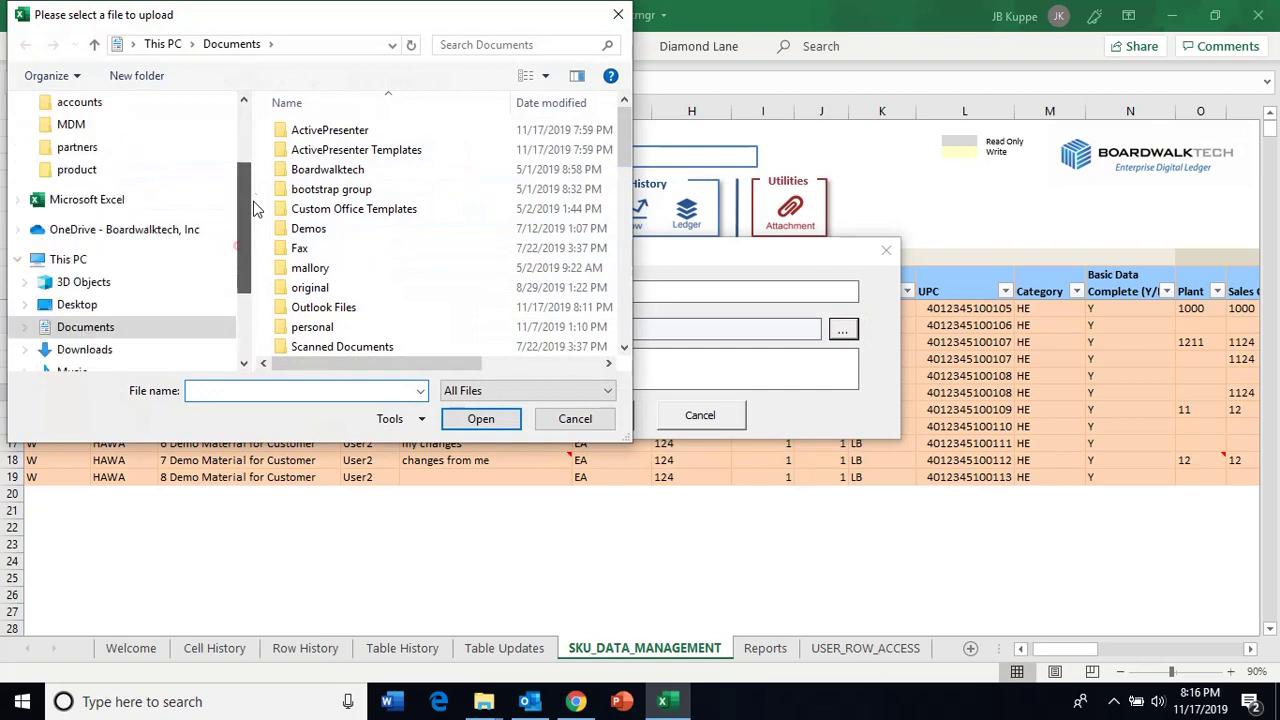
left_click(62, 192)
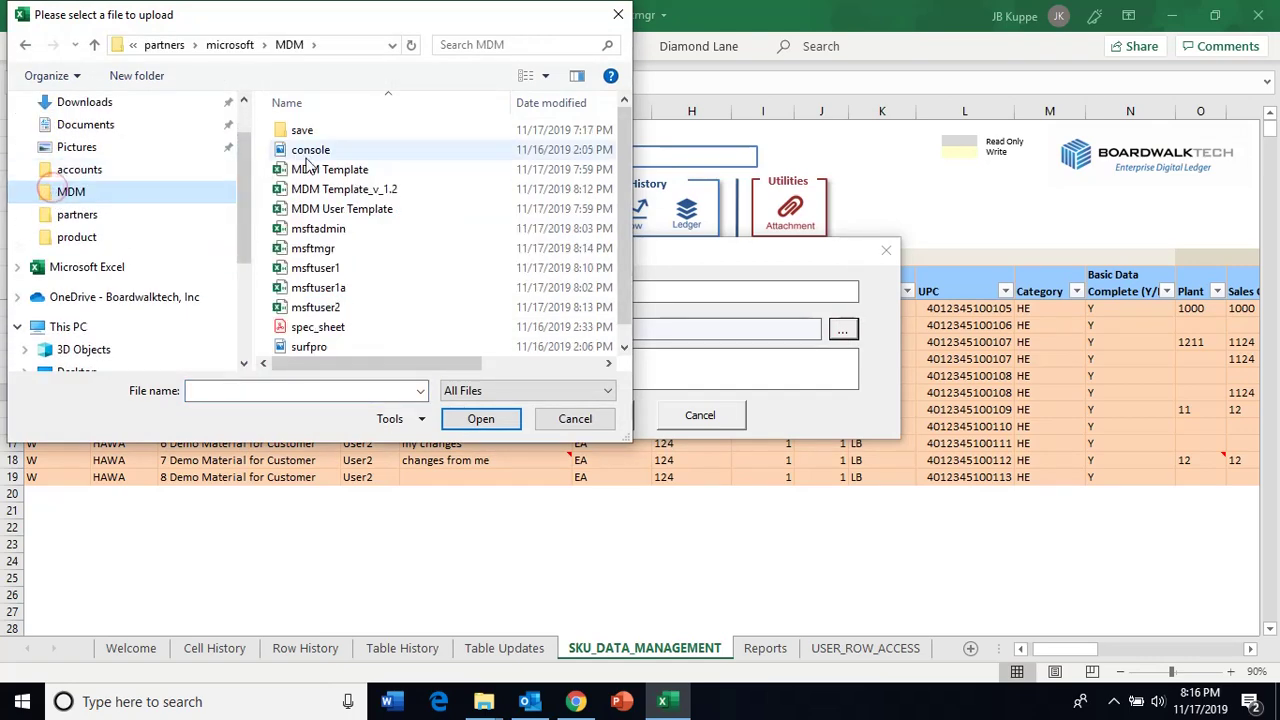
left_click(310, 330)
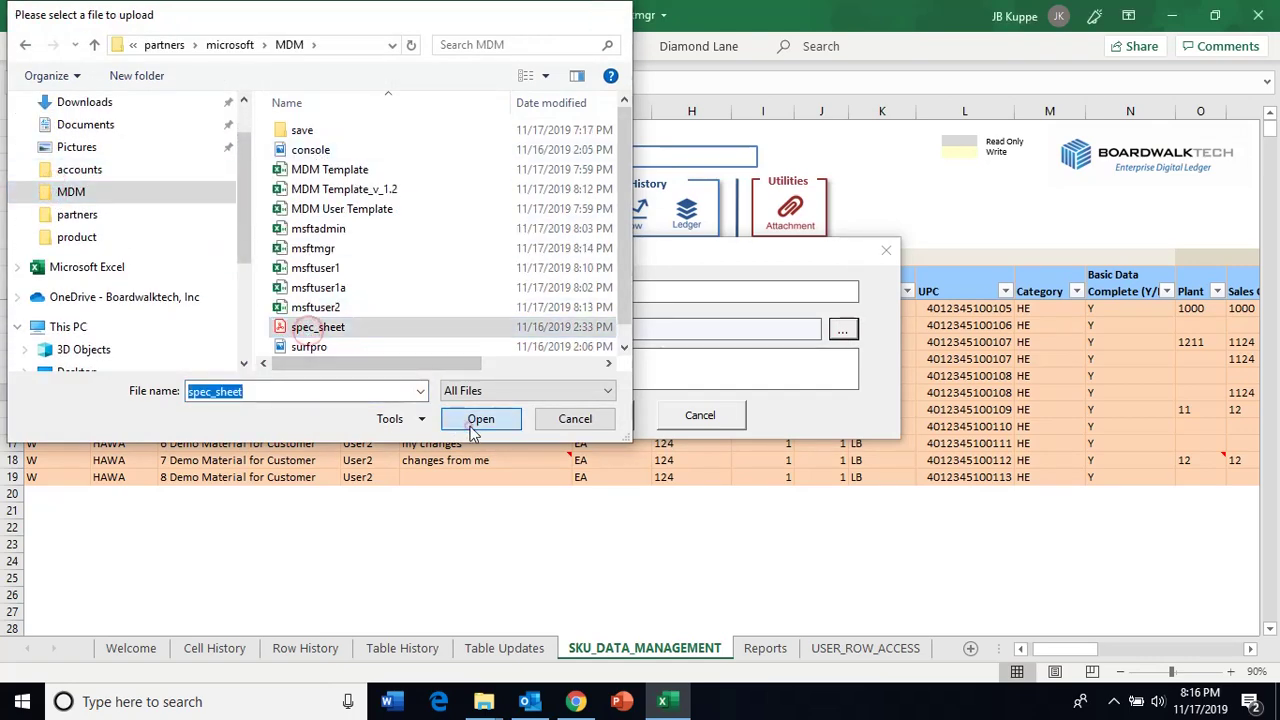
left_click(480, 418)
type("this is the spec sheet")
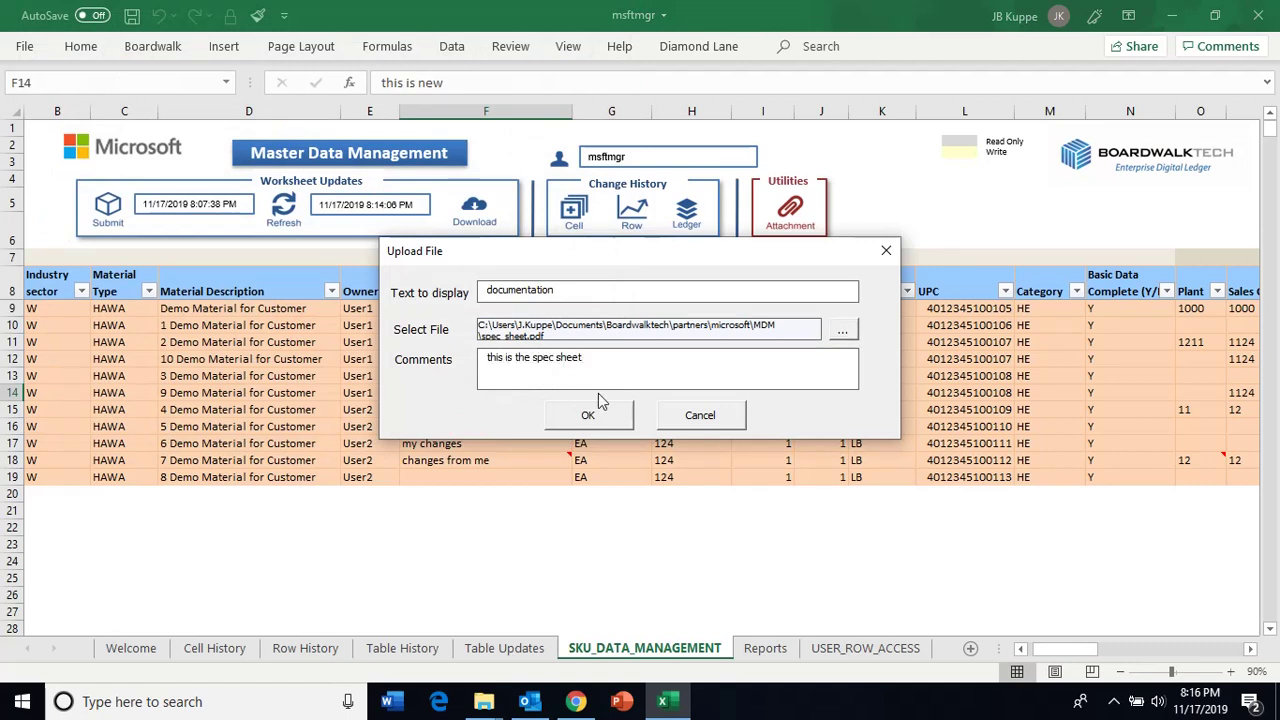
left_click(597, 408)
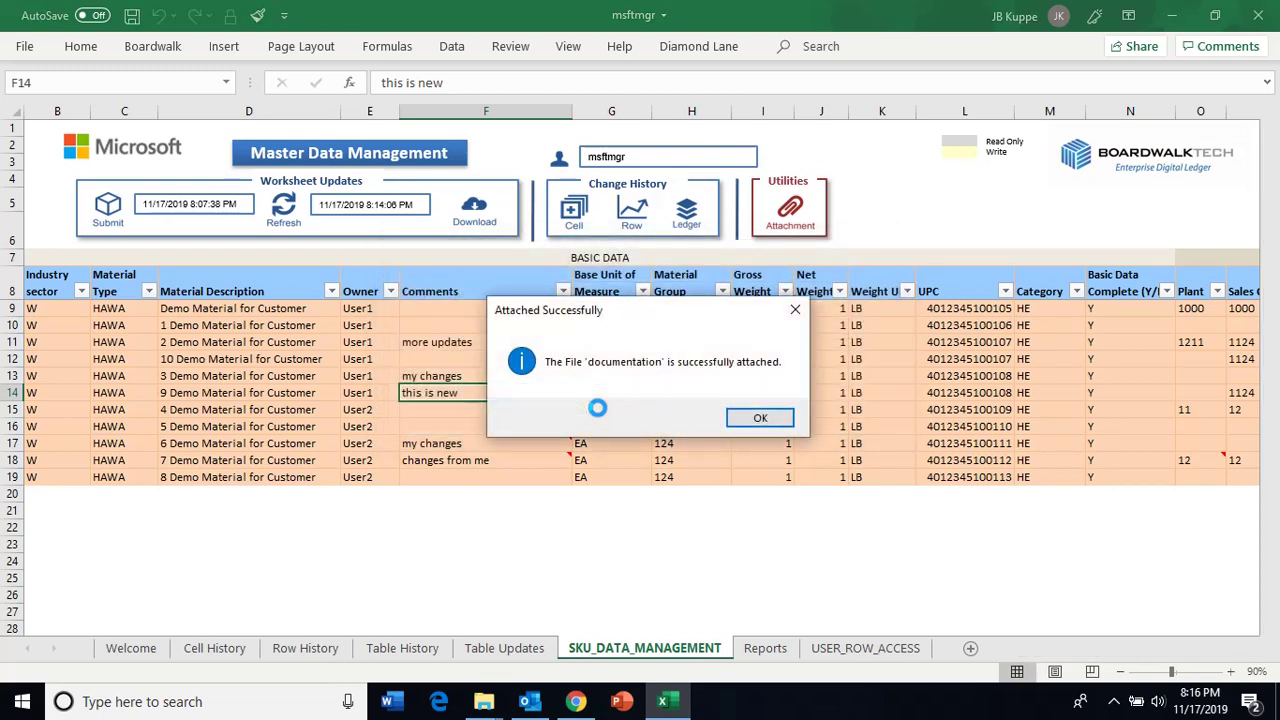
left_click(782, 422)
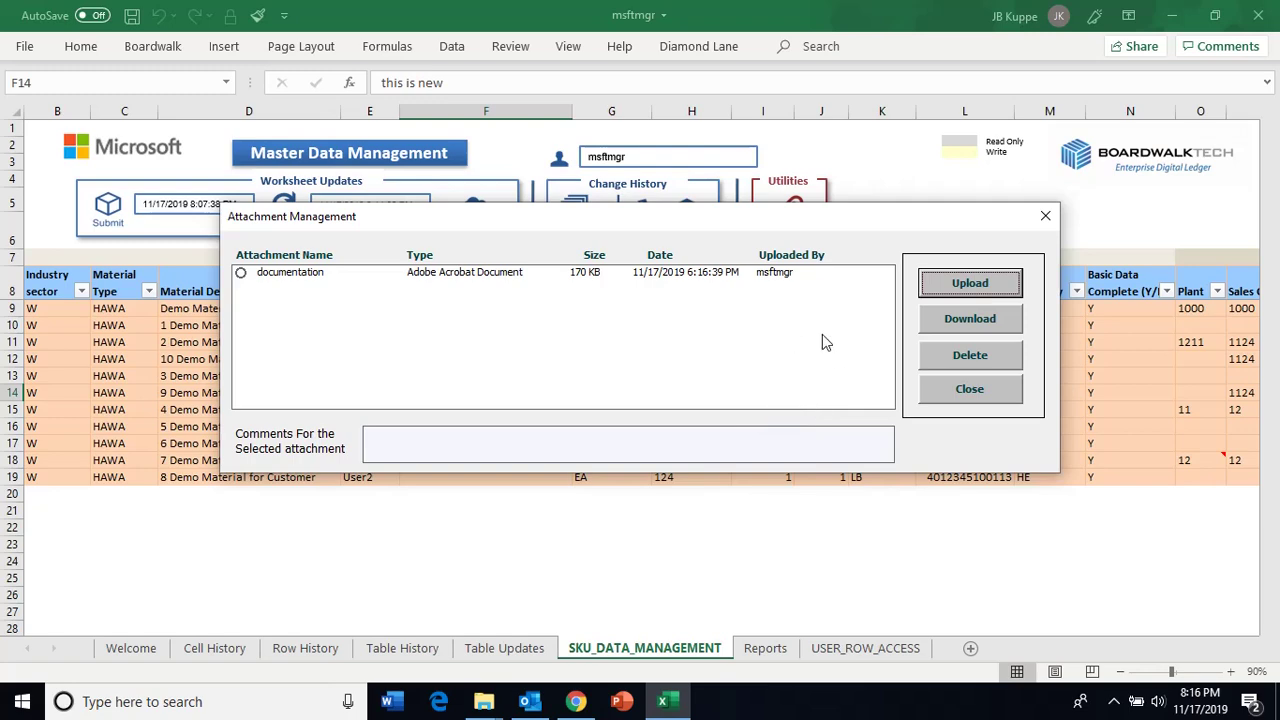
- Verify the documentation attachment's spec sheet comment, then close Attachment Management for F14
left_click(307, 283)
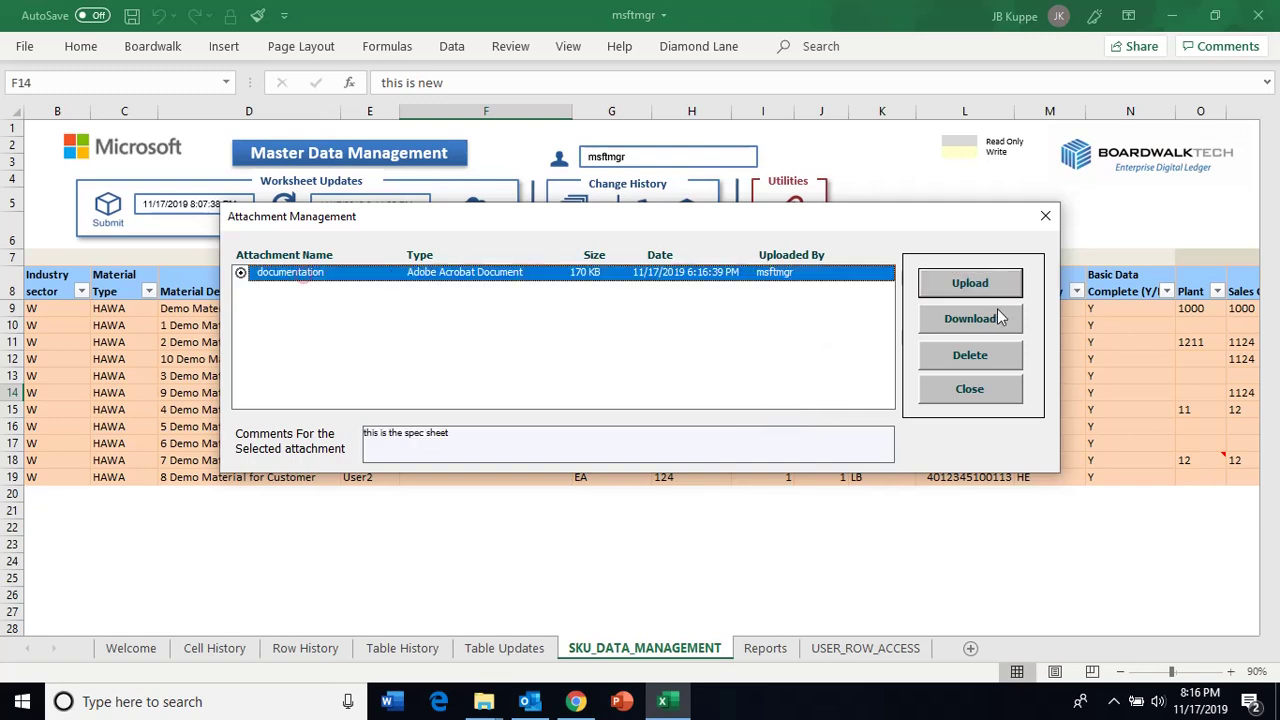
left_click(1045, 216)
left_click(618, 428)
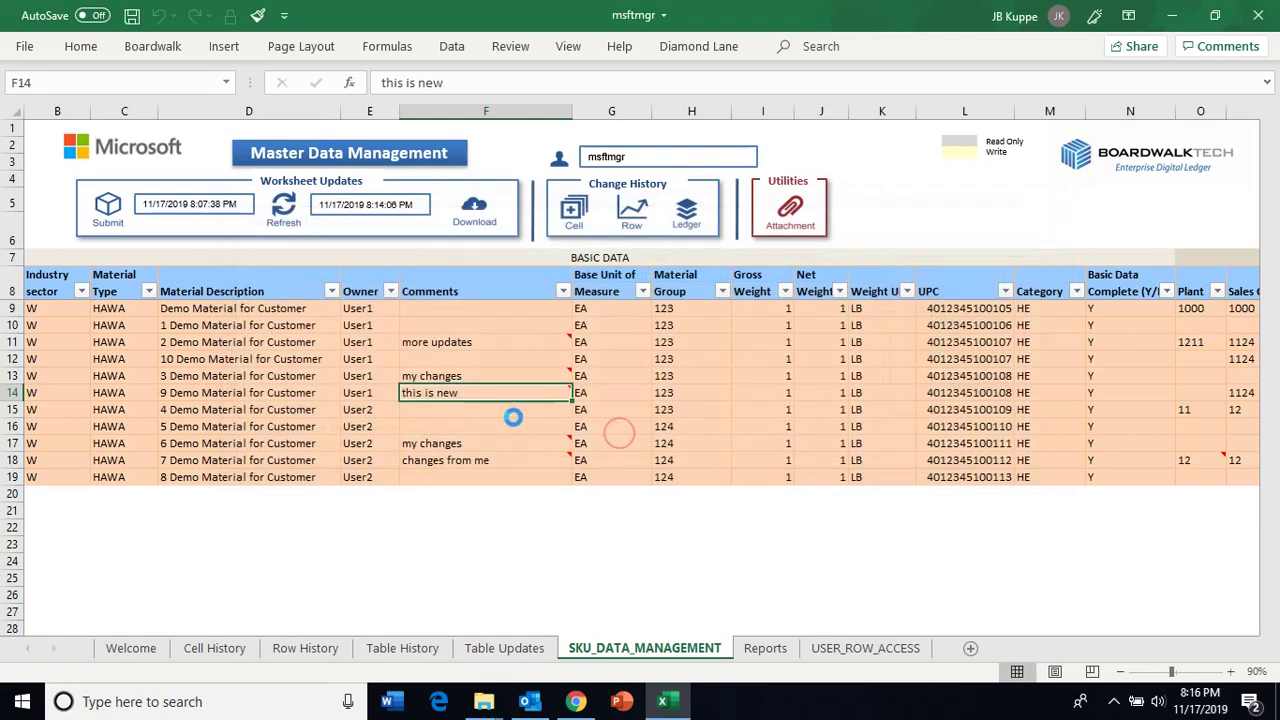
left_click(486, 392)
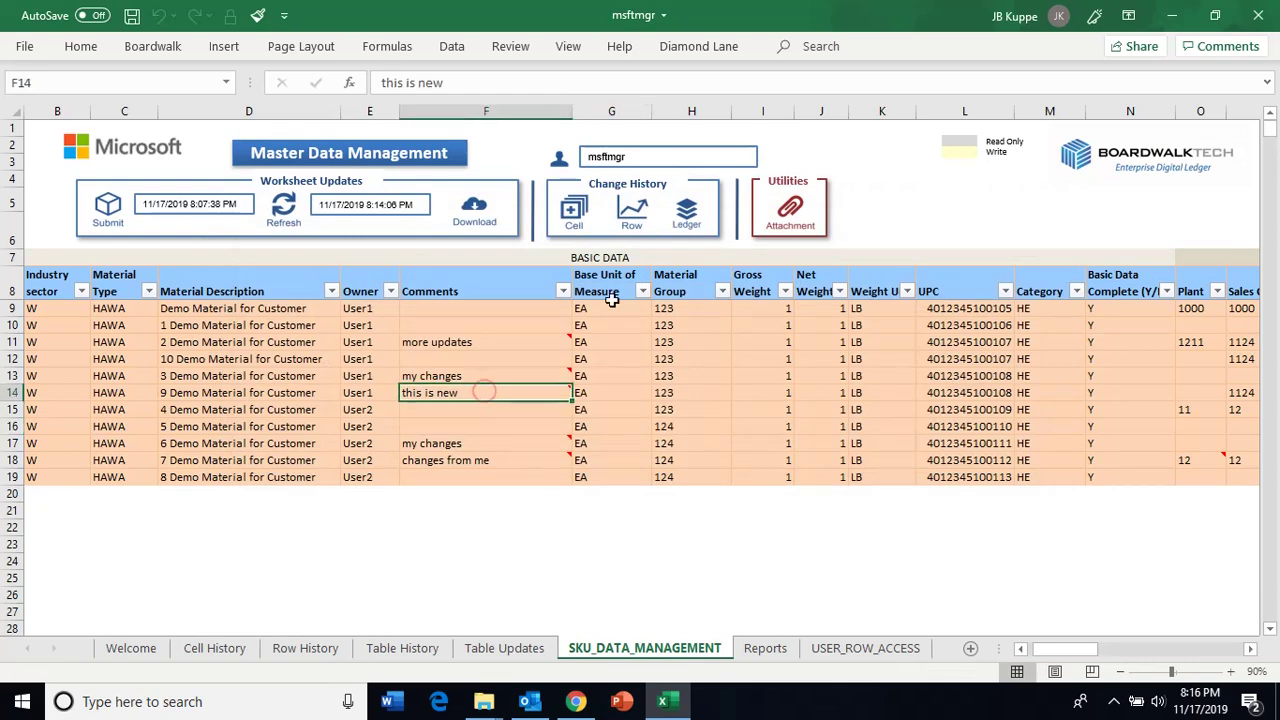
left_click(791, 210)
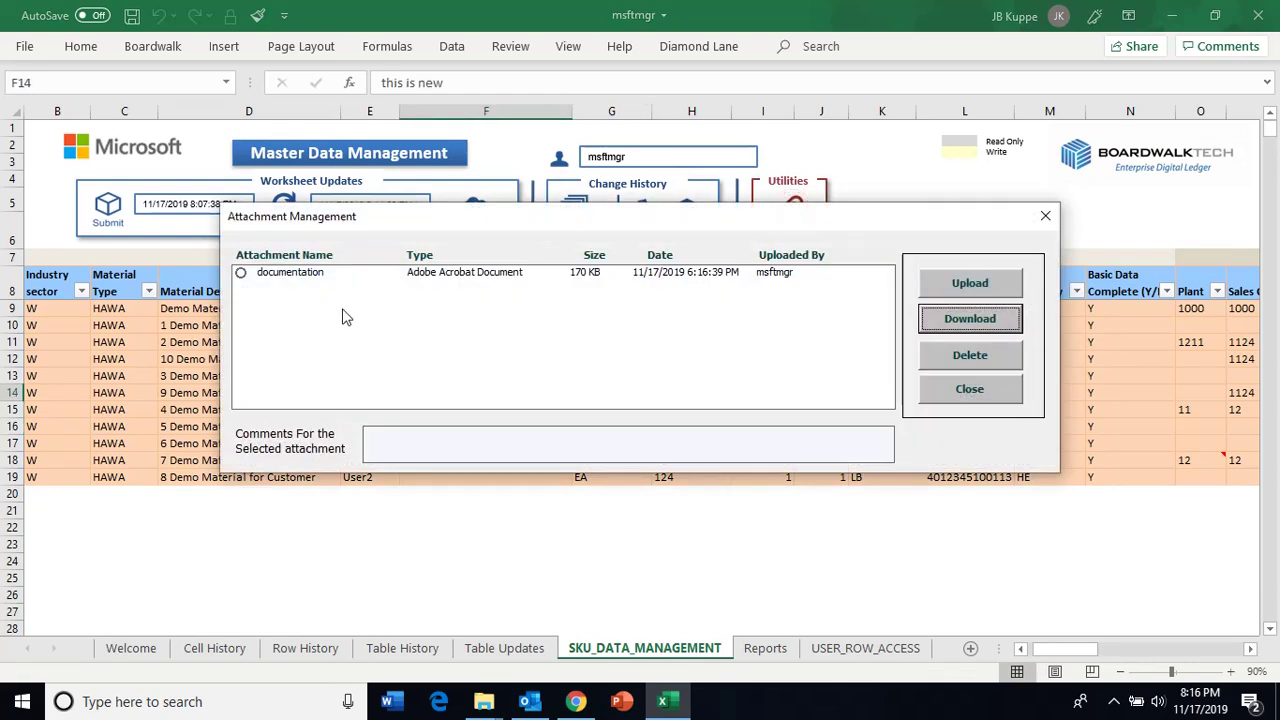
left_click(1044, 217)
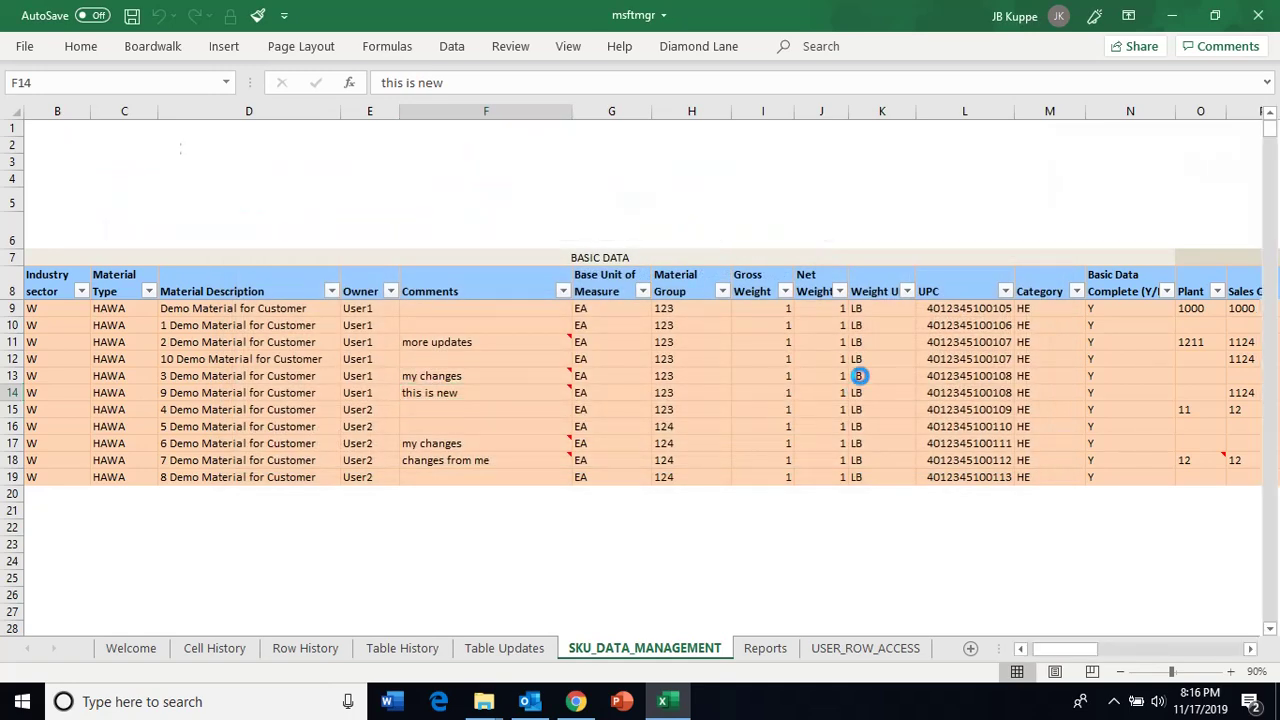
left_click(858, 375)
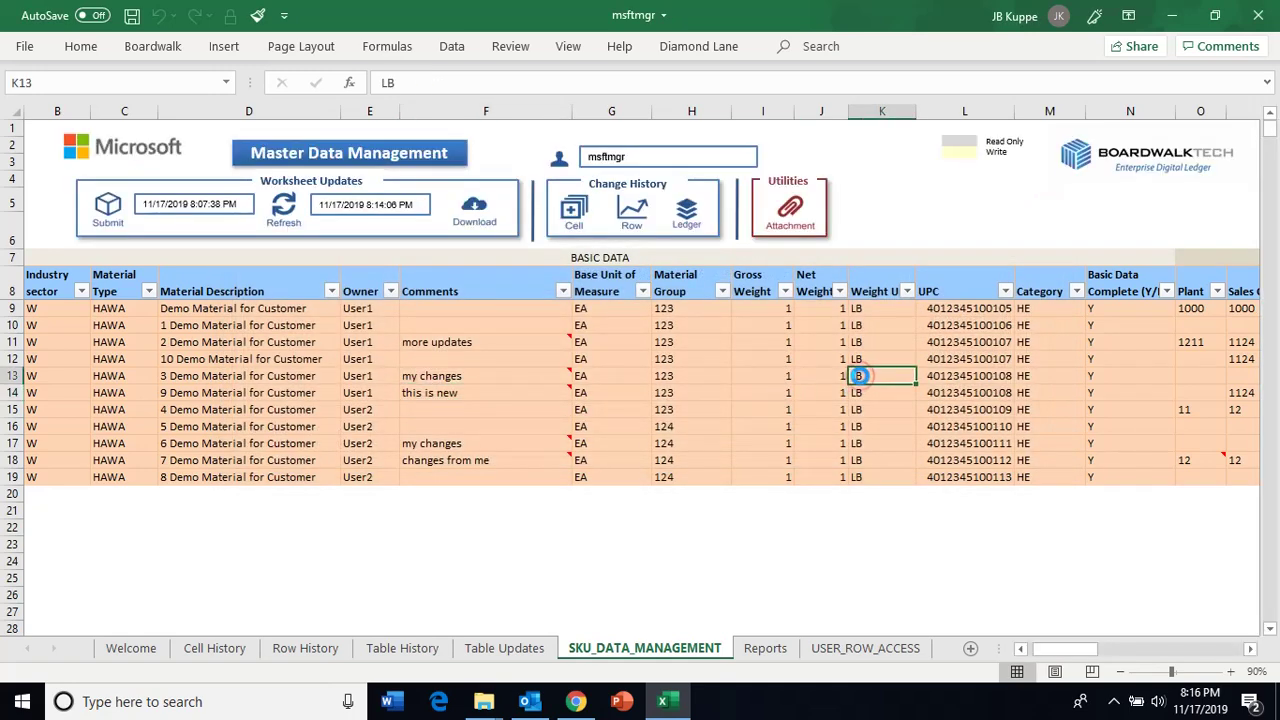
- Refresh the Reports pivot table so totals read 11 UPCs and 9 Release to SAP
left_click(766, 648)
left_click(155, 205)
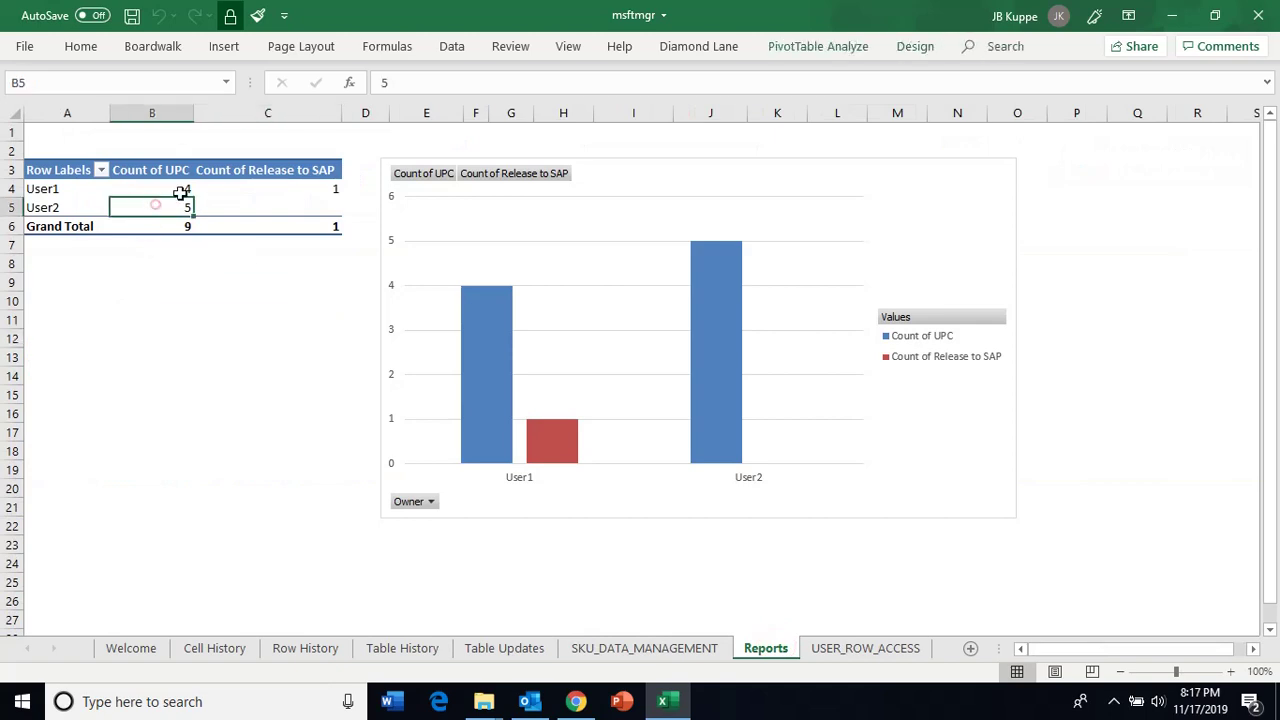
left_click(830, 45)
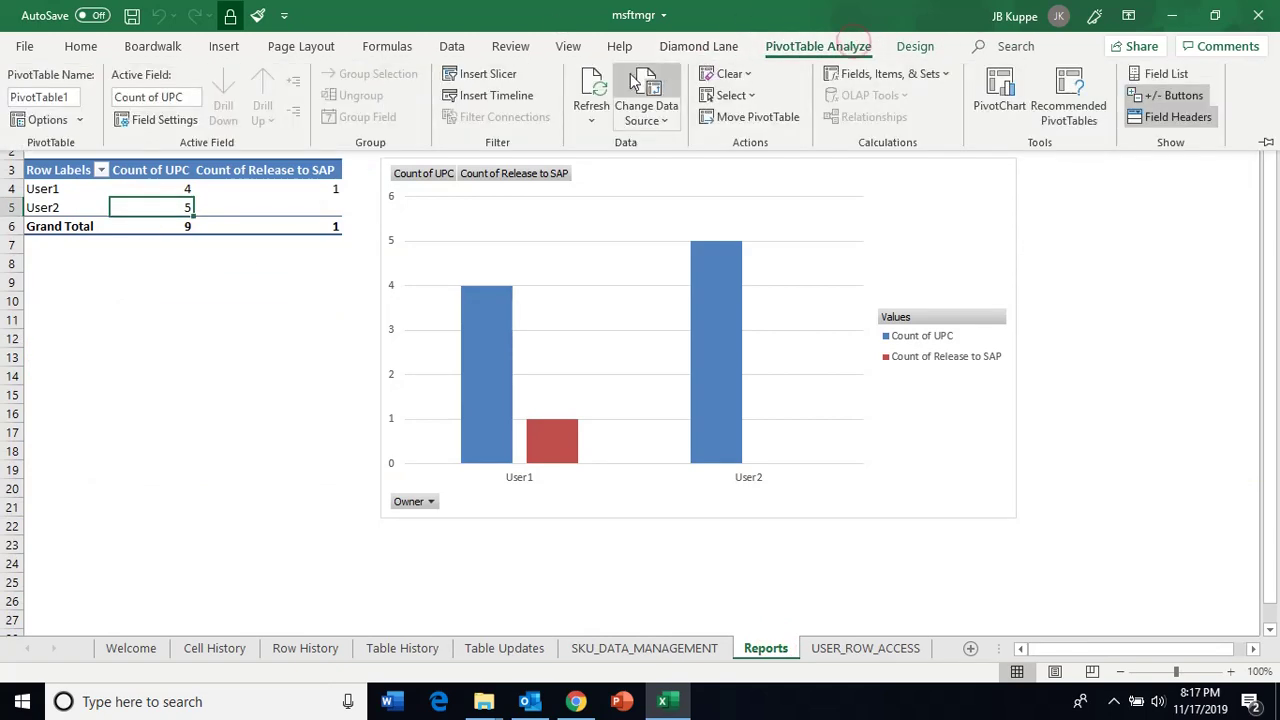
left_click(594, 90)
left_click(309, 377)
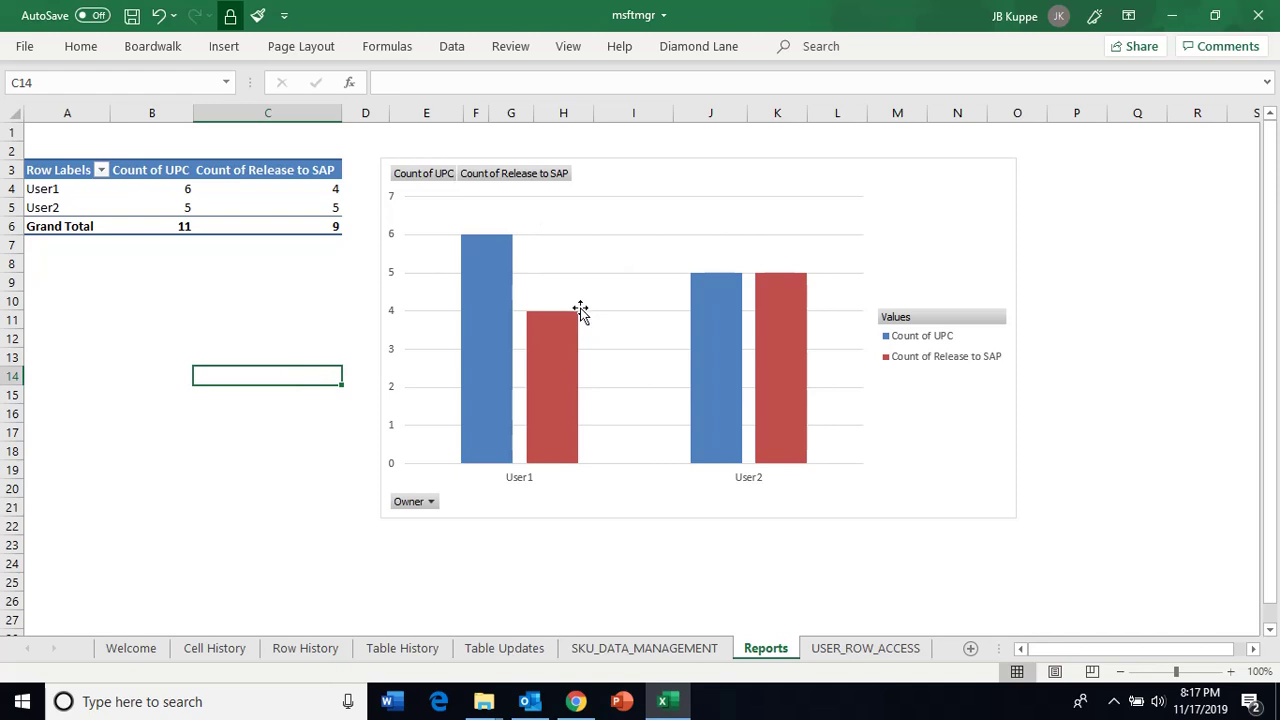
- On SKU_DATA_MANAGEMENT, inspect Release to SAP in AN9 and AL9, then view F11's 'more updates' note
left_click(660, 648)
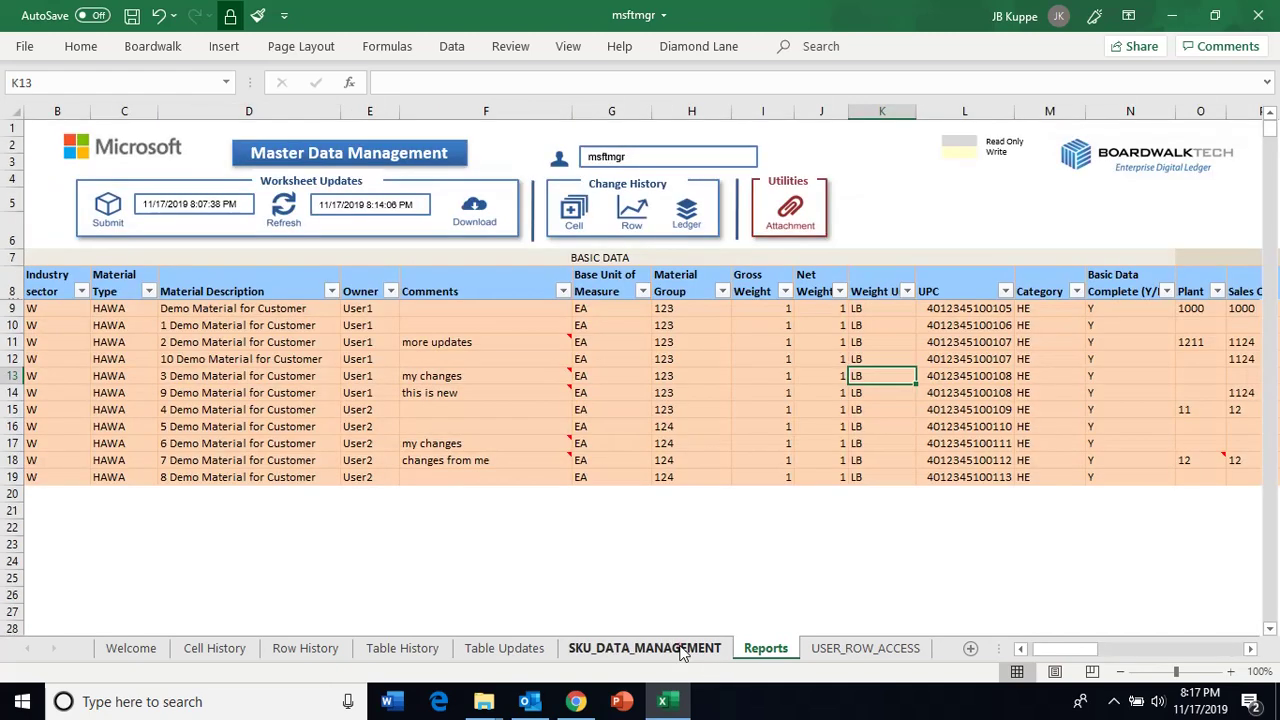
left_click_drag(1040, 648, 1168, 634)
left_click(990, 311)
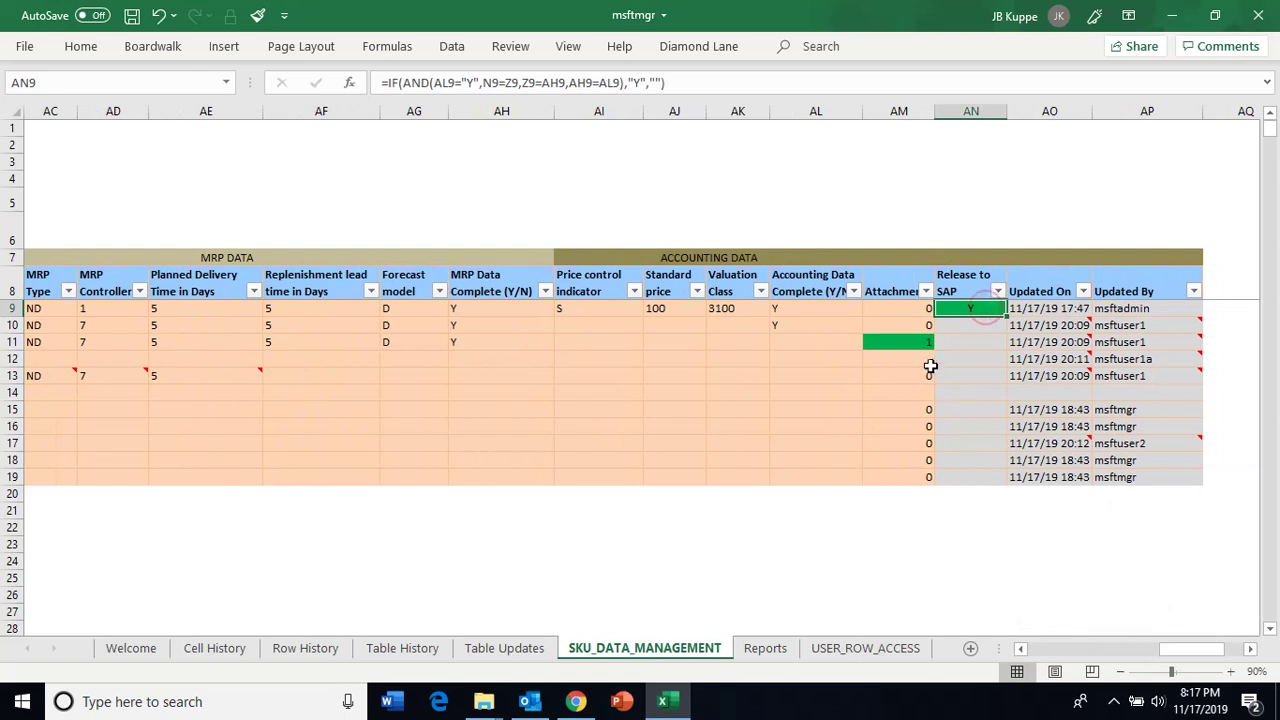
scroll(806, 396, "down", 1)
scroll(804, 396, "up", 1)
left_click(815, 311)
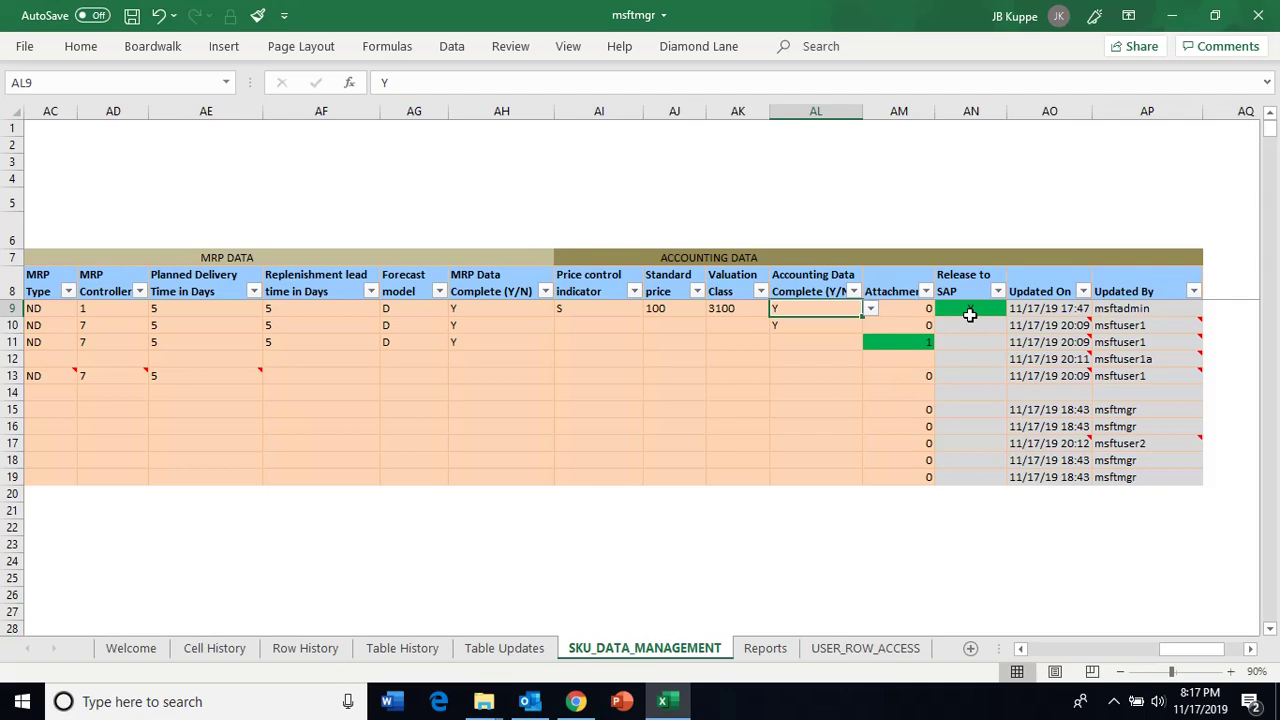
left_click_drag(1210, 655, 951, 614)
left_click(425, 342)
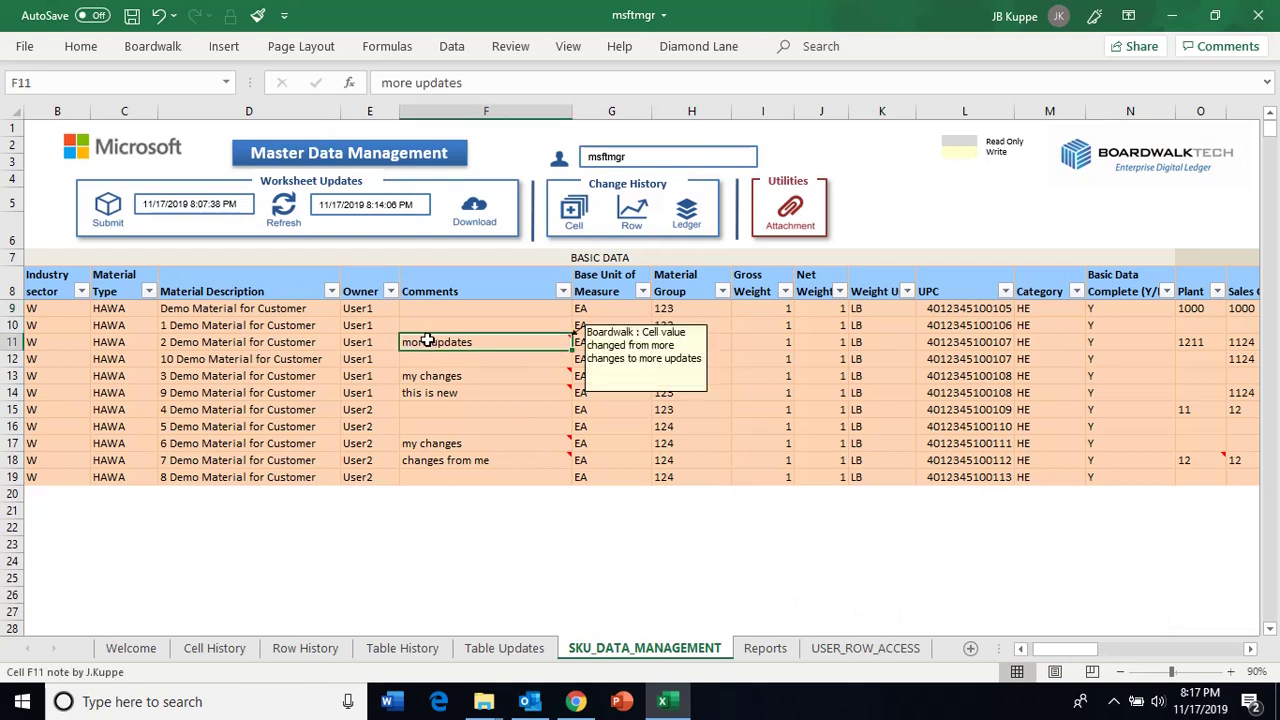